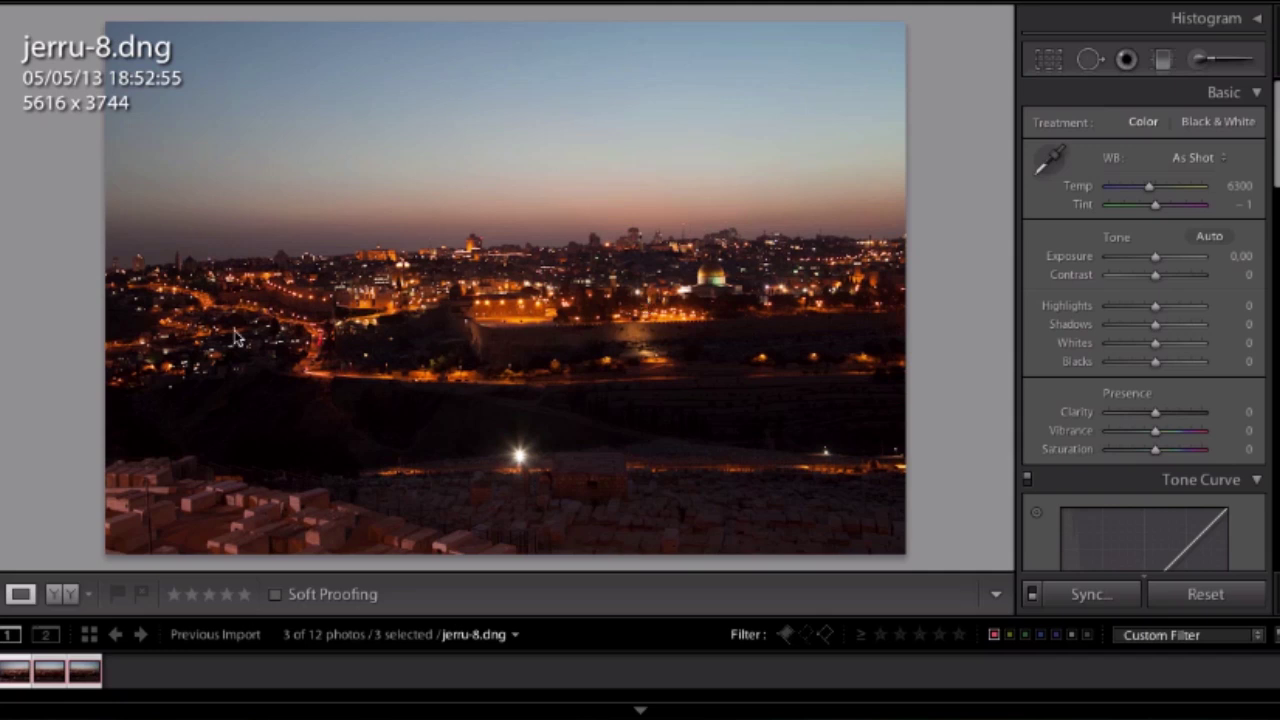
- Step through jerru-9 to jerru-10.dng and show its shutter, aperture and lens info overlay
key("i")
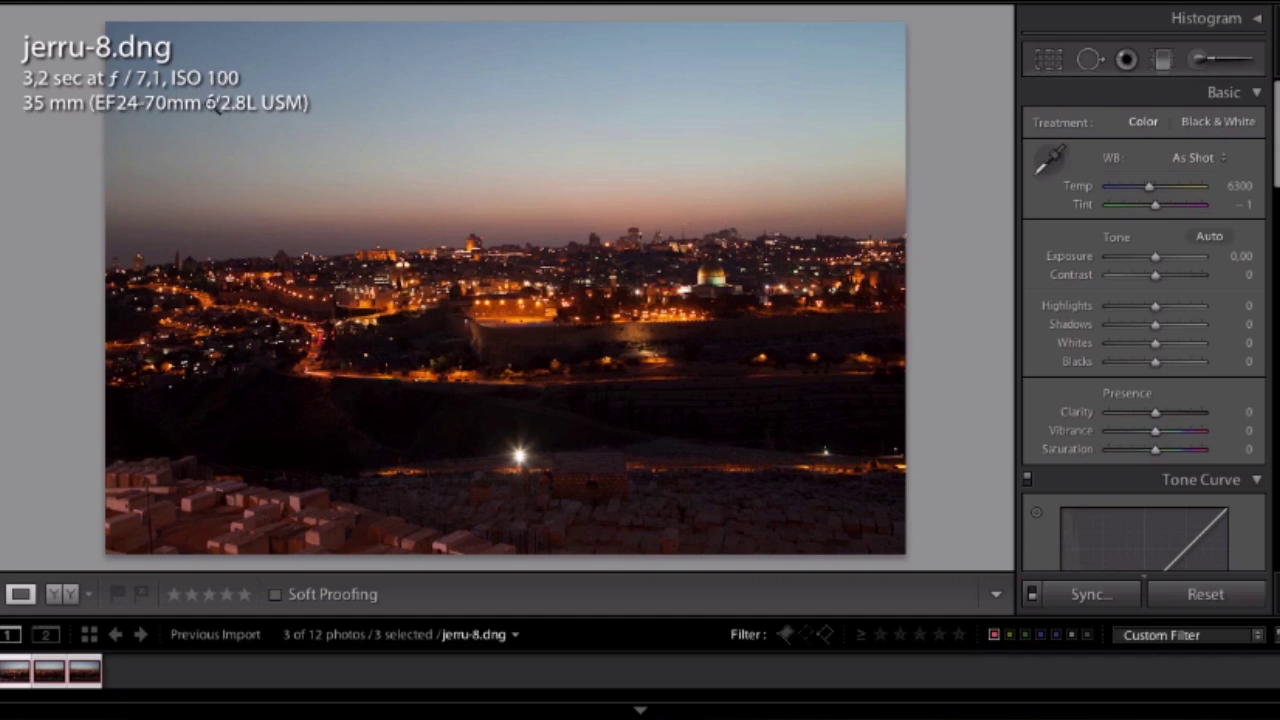
key("i")
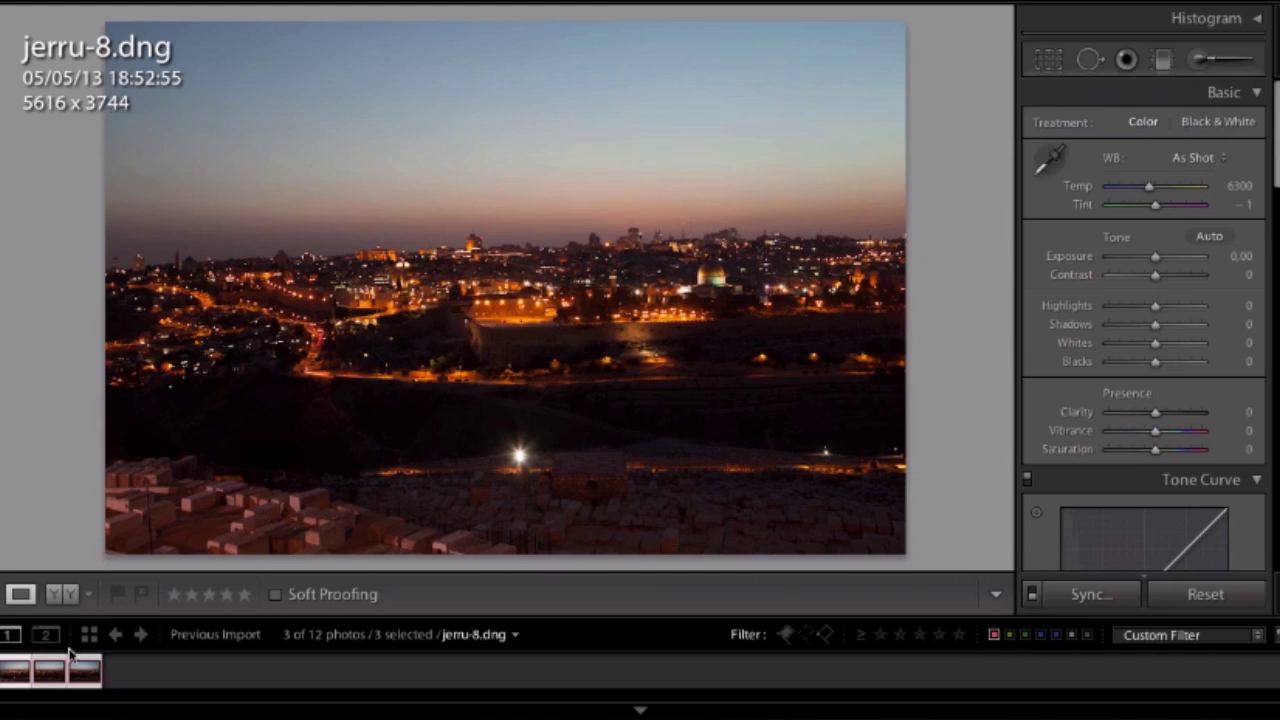
left_click(53, 674)
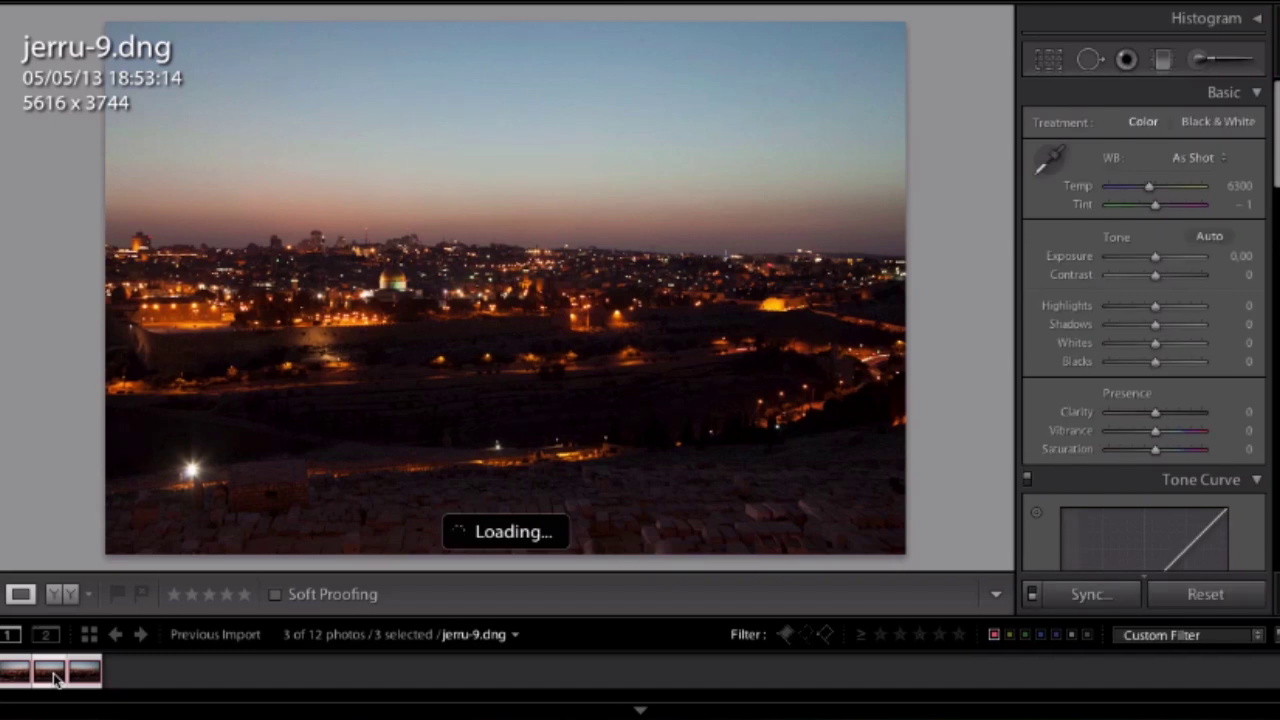
left_click(100, 677)
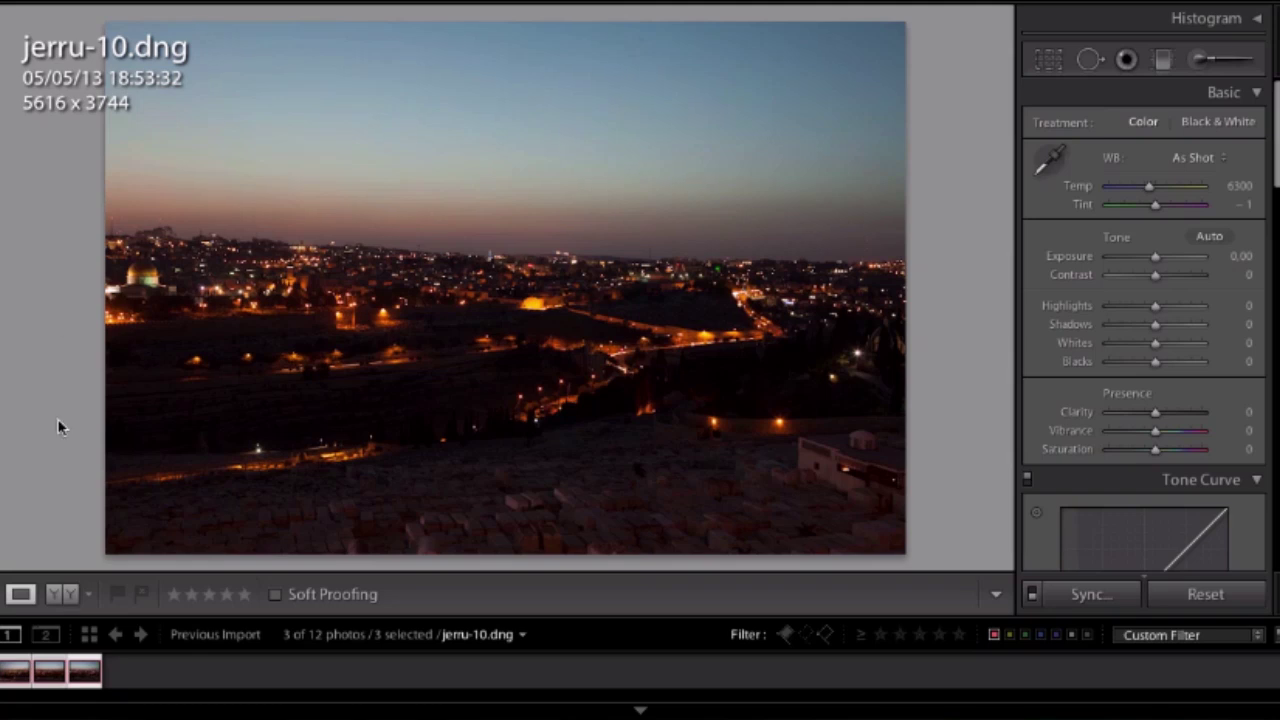
key("i")
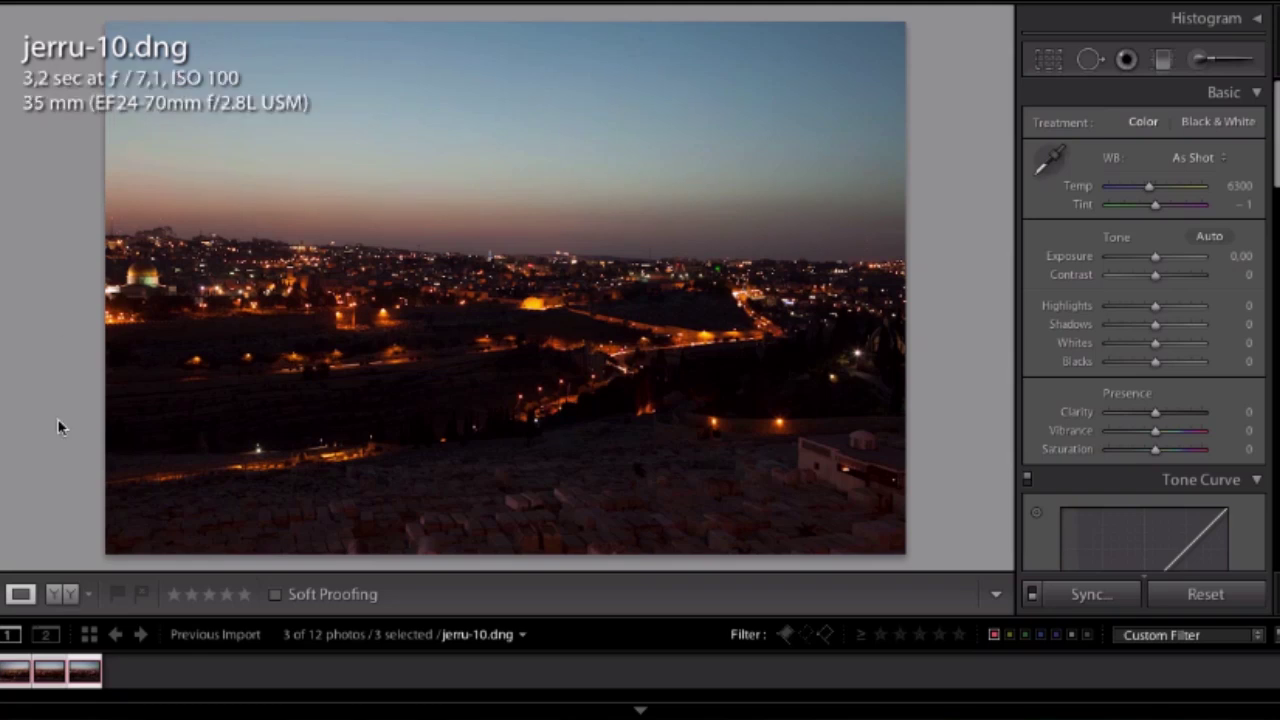
- On jerru-8.dng set Shadows +100, Highlights -100, Whites +72, Blacks -49 and Exposure -0.35
left_click(22, 676)
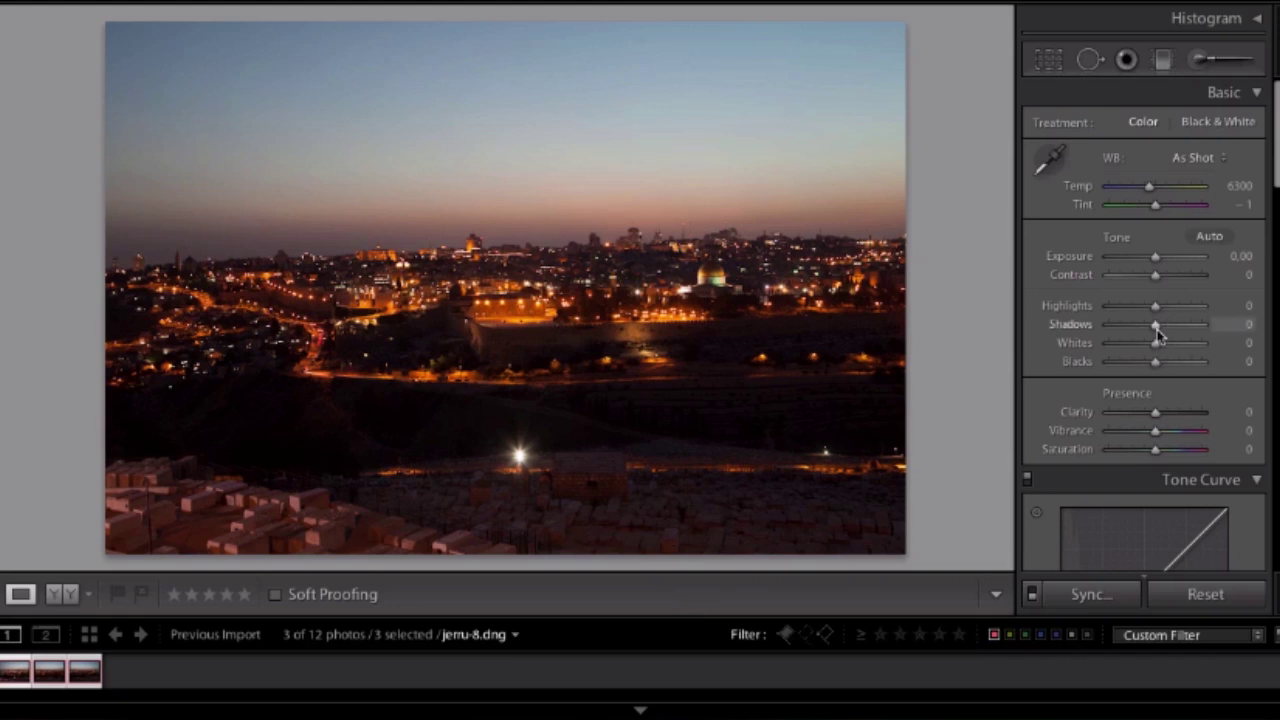
left_click_drag(1157, 335, 1223, 334)
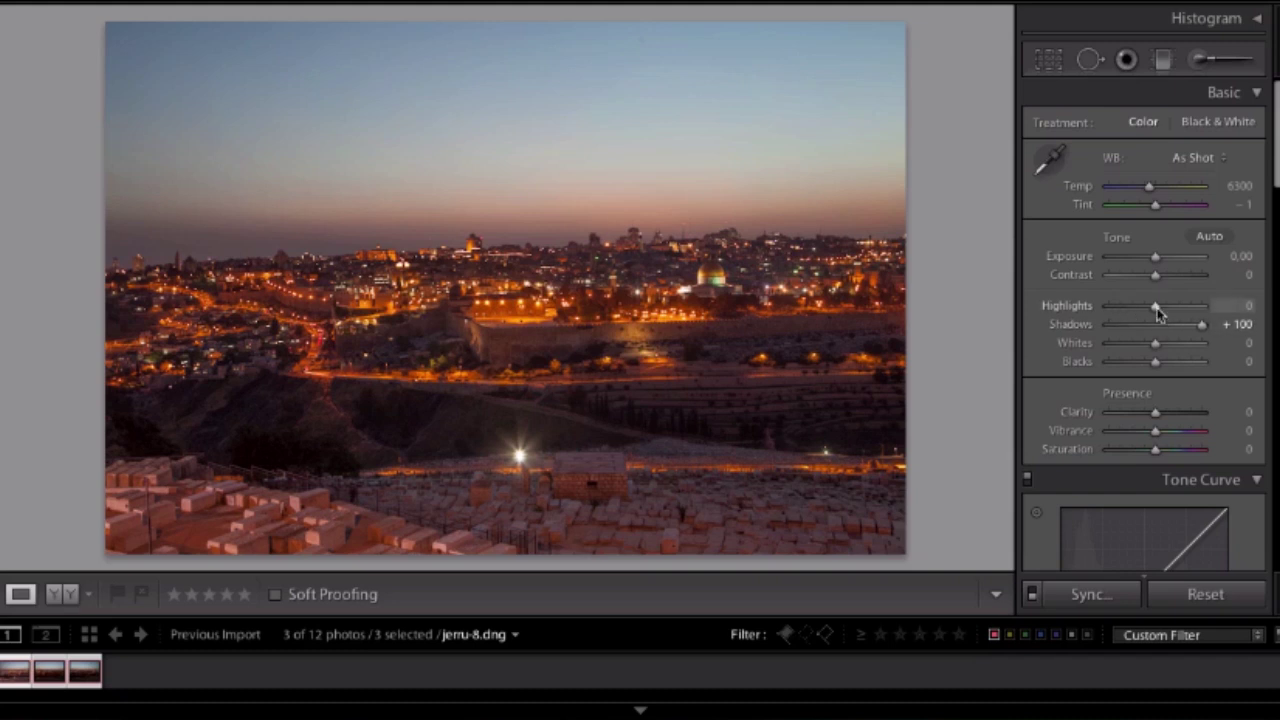
left_click_drag(1154, 304, 1083, 312)
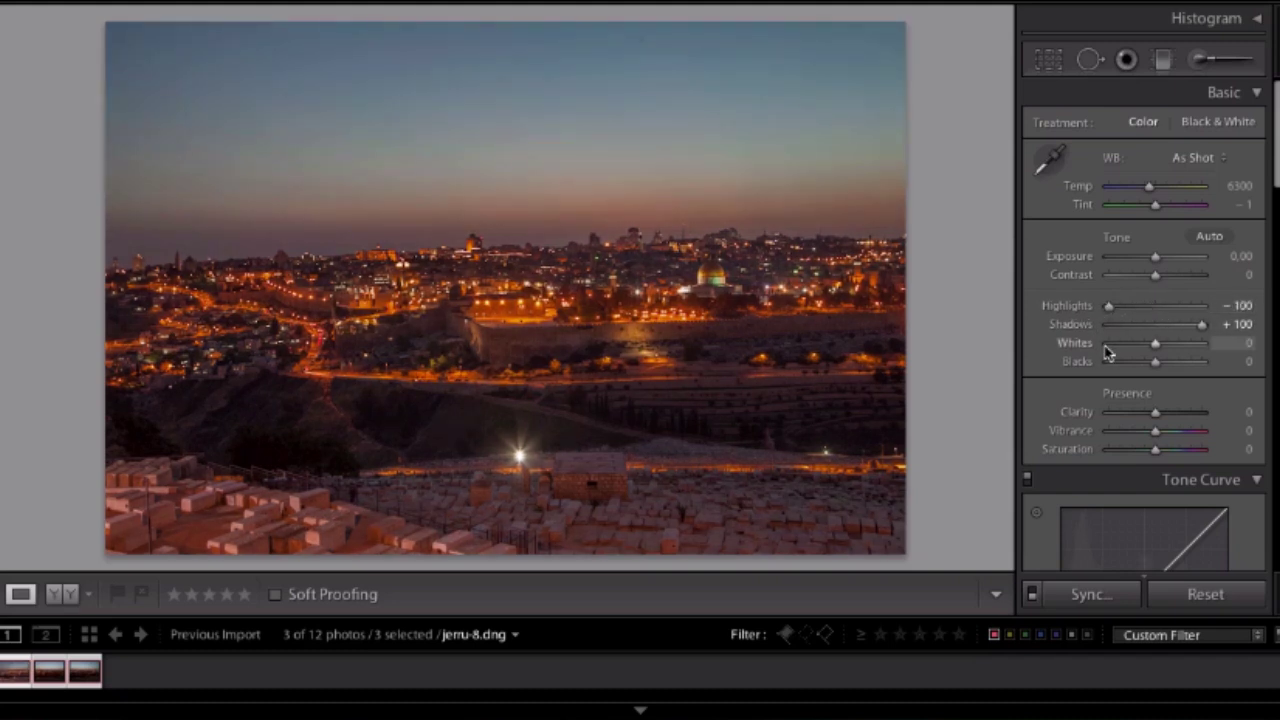
key("alt")
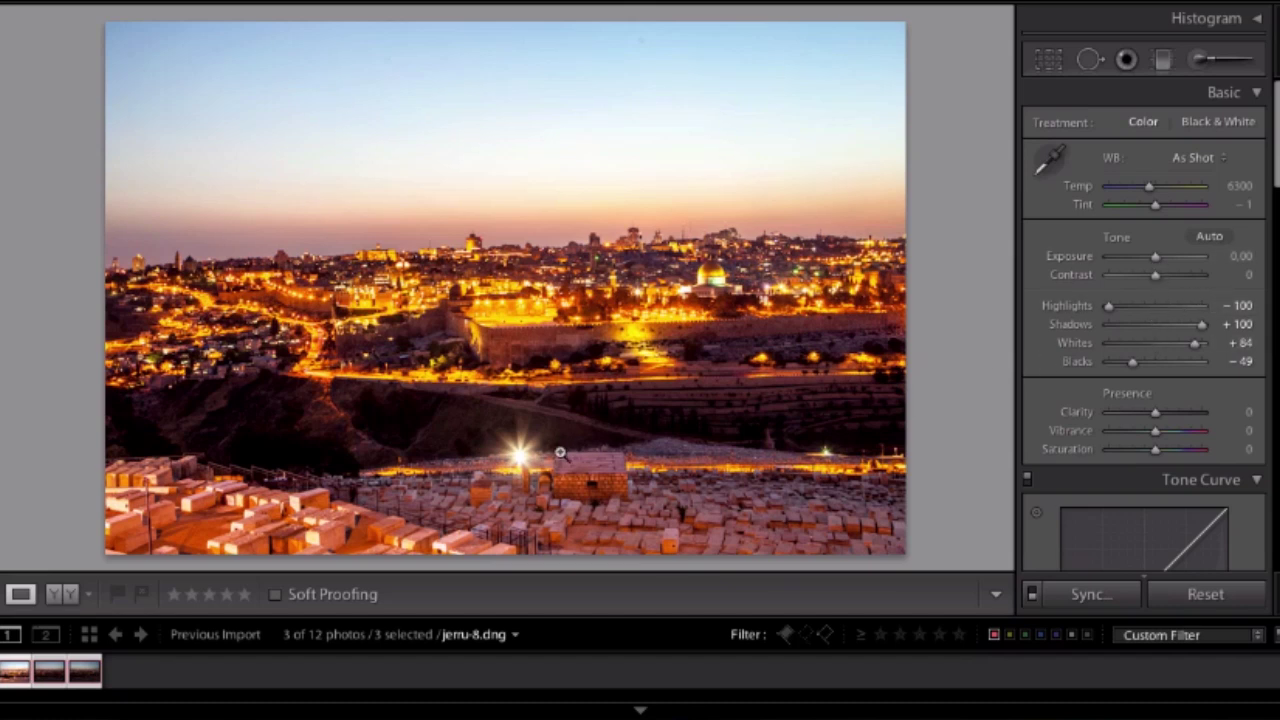
left_click_drag(1189, 350, 1190, 347)
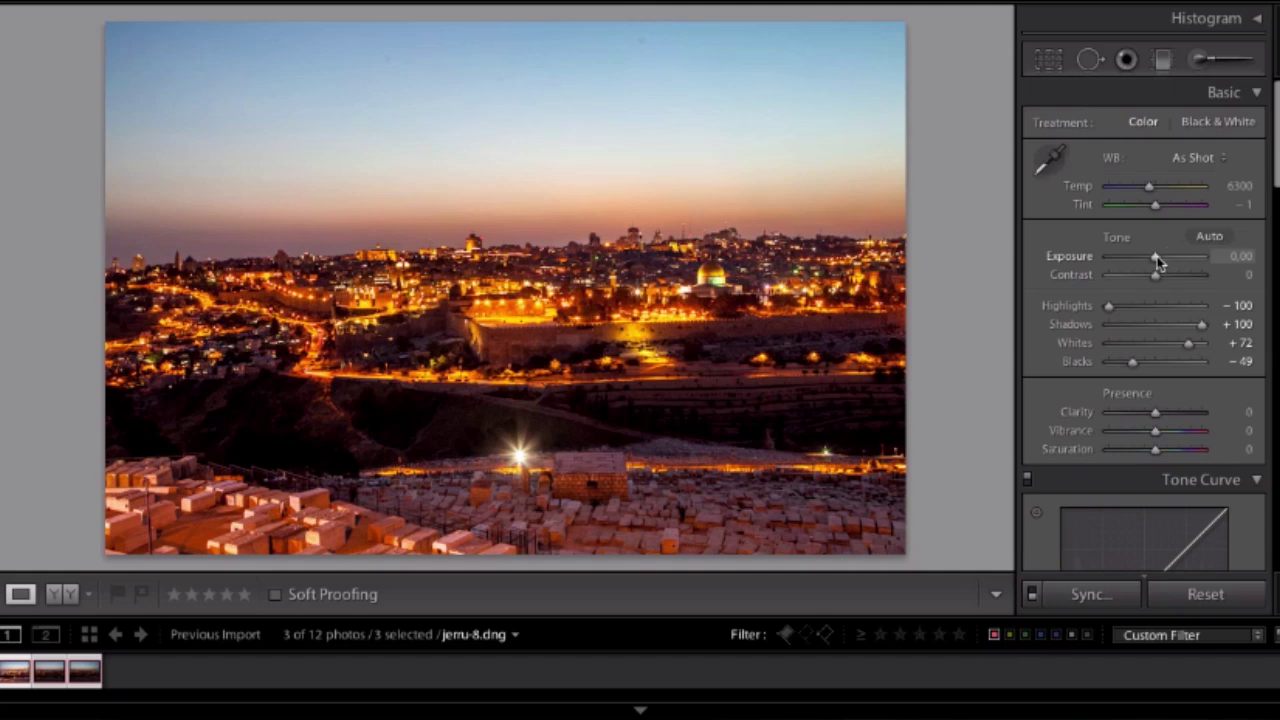
left_click_drag(1157, 256, 1153, 259)
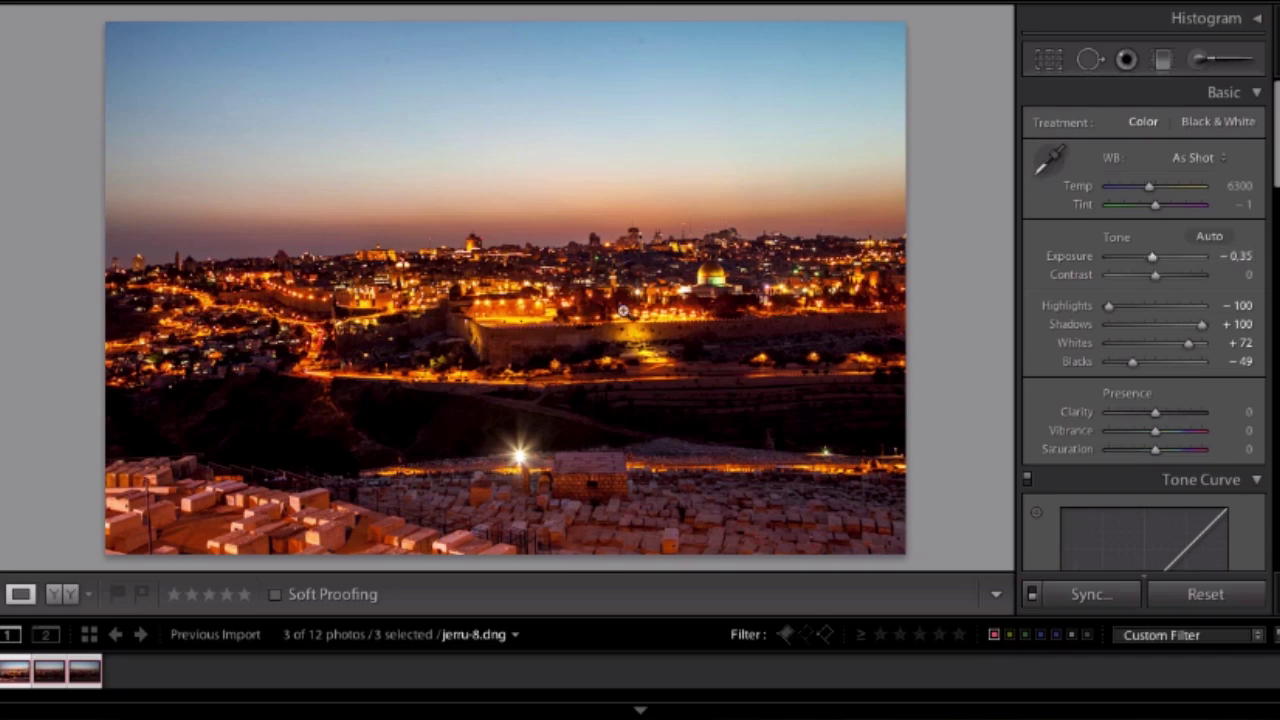
- Inspect the old city skyline at 1:1, then raise Clarity to +37
left_click(616, 304)
left_click_drag(602, 210, 601, 350)
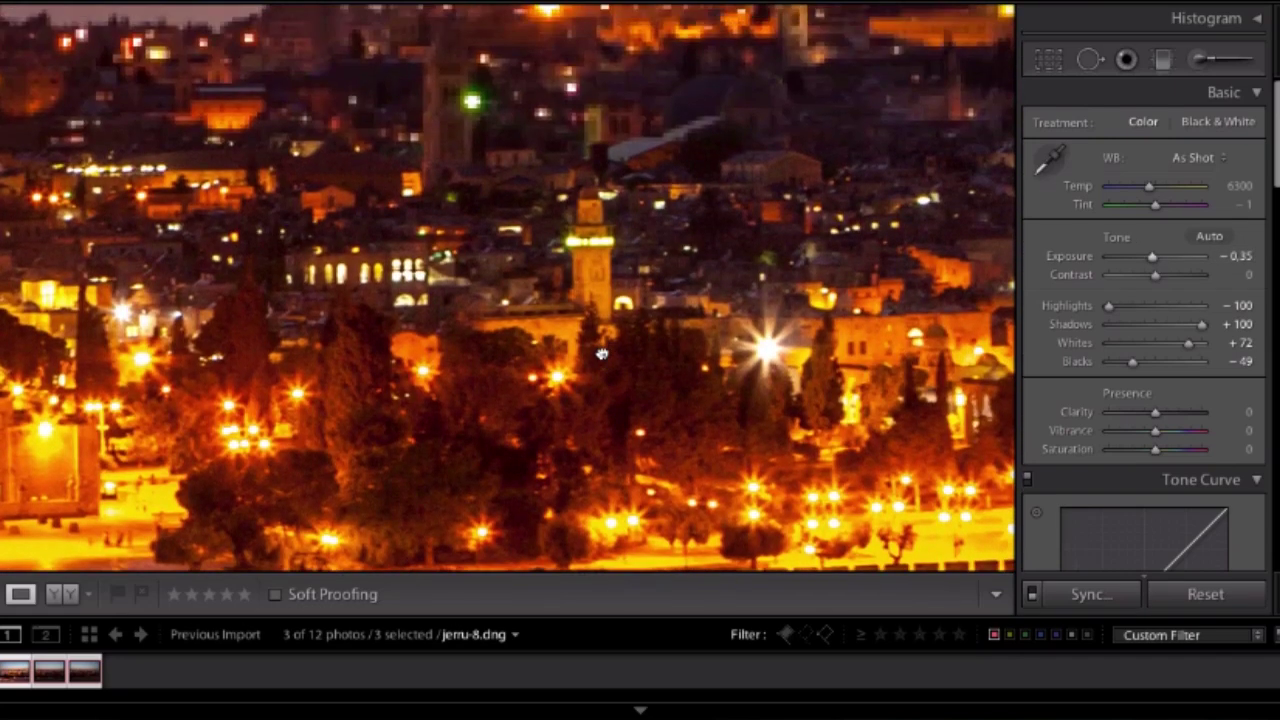
left_click_drag(668, 266, 632, 396)
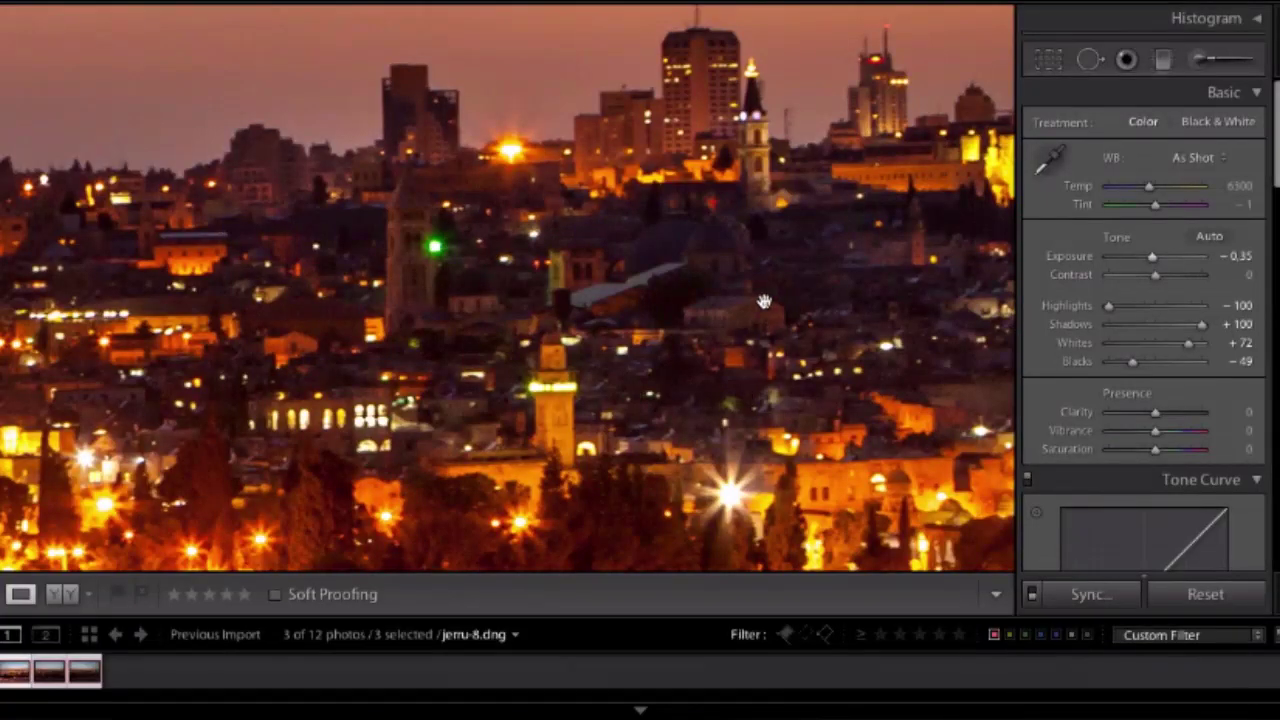
left_click_drag(763, 300, 705, 303)
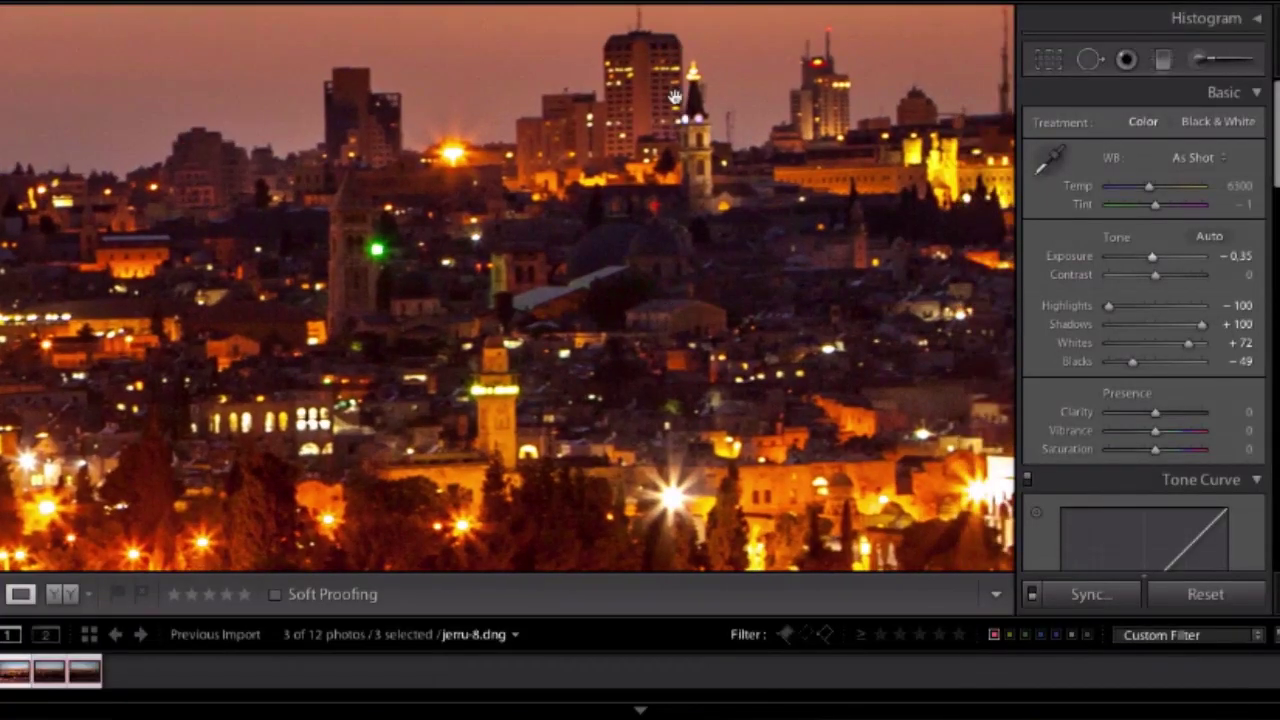
left_click(586, 304)
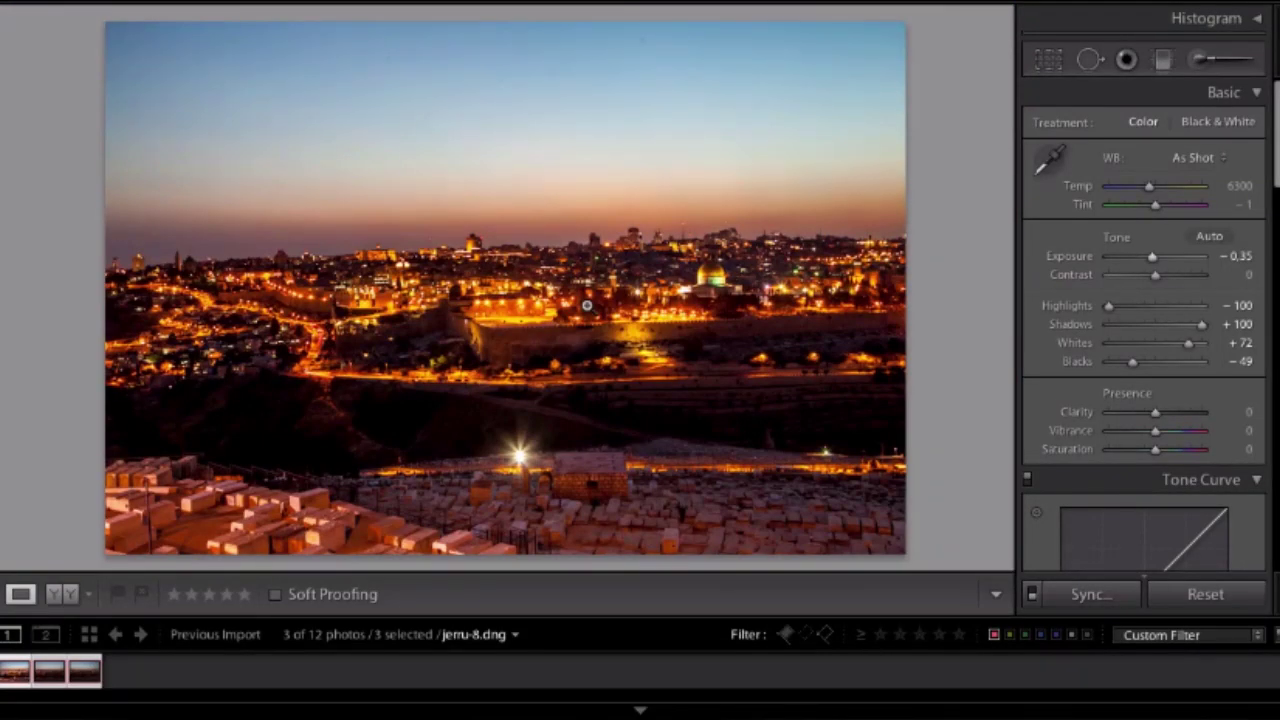
left_click(1172, 412)
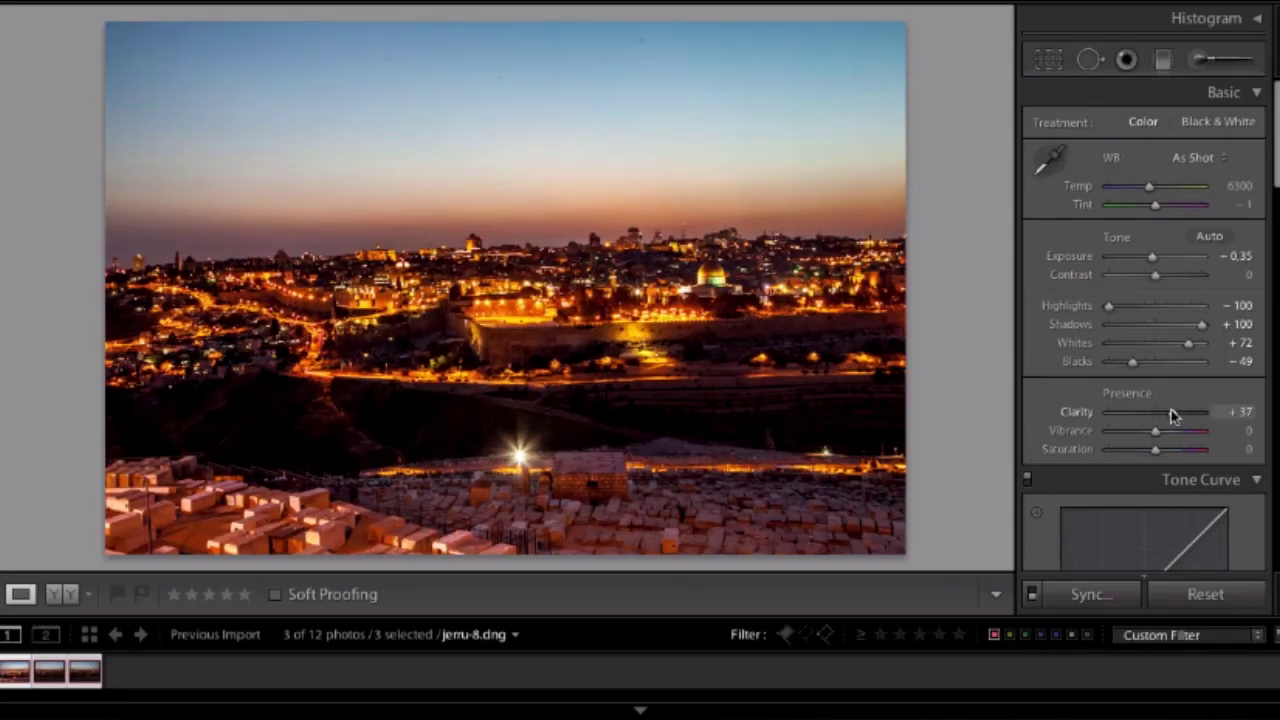
- Add a graduated filter over the sky with Temp -34 and Exposure -0.39
left_click(1162, 61)
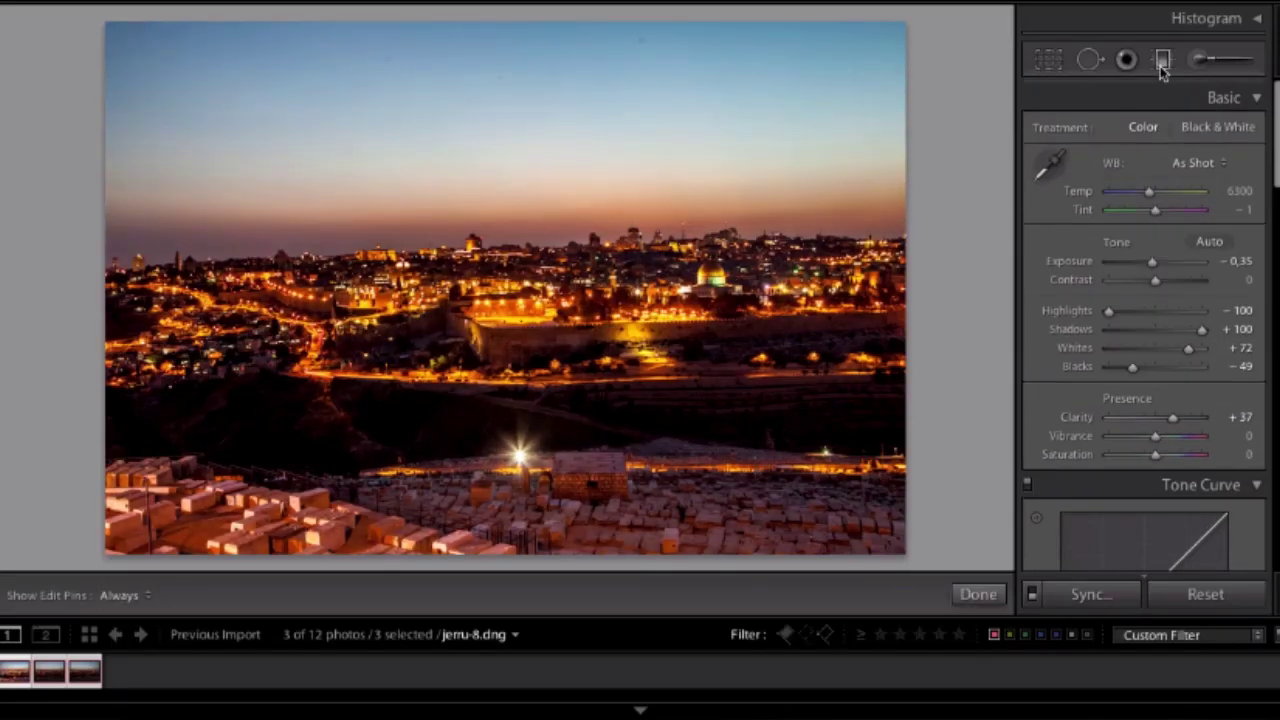
left_click_drag(757, 171, 754, 268)
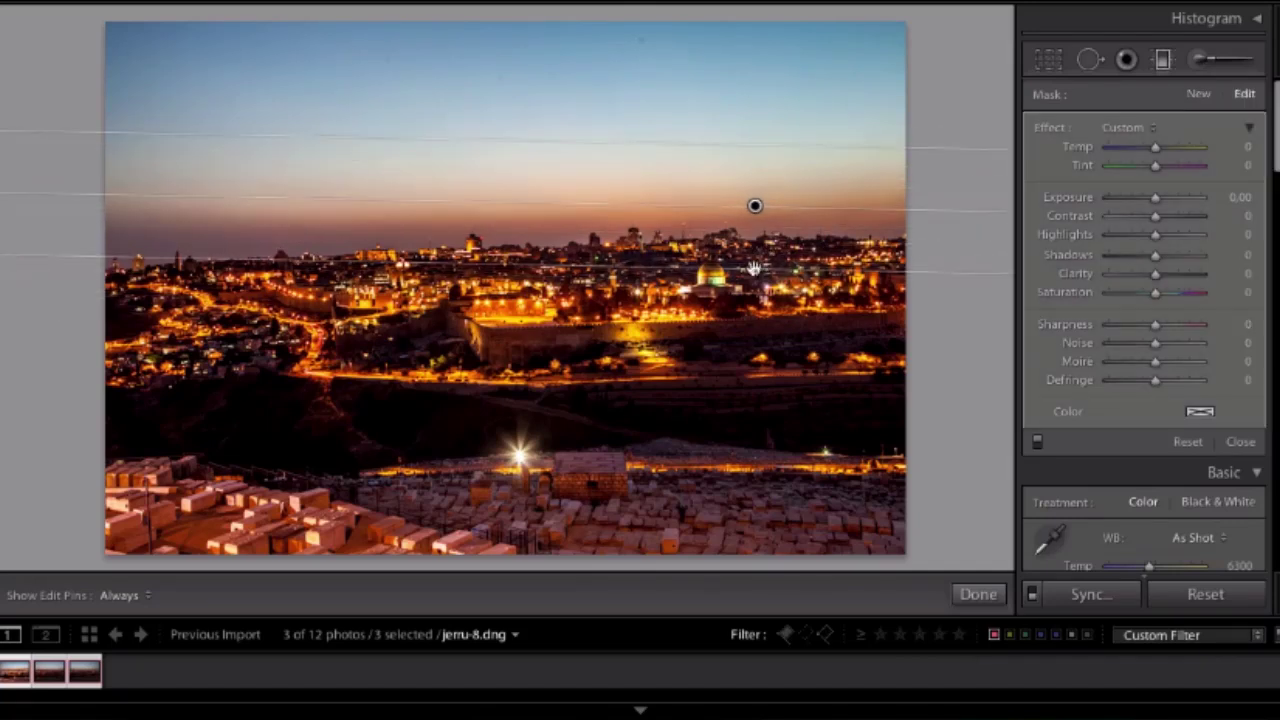
left_click_drag(1155, 147, 1138, 144)
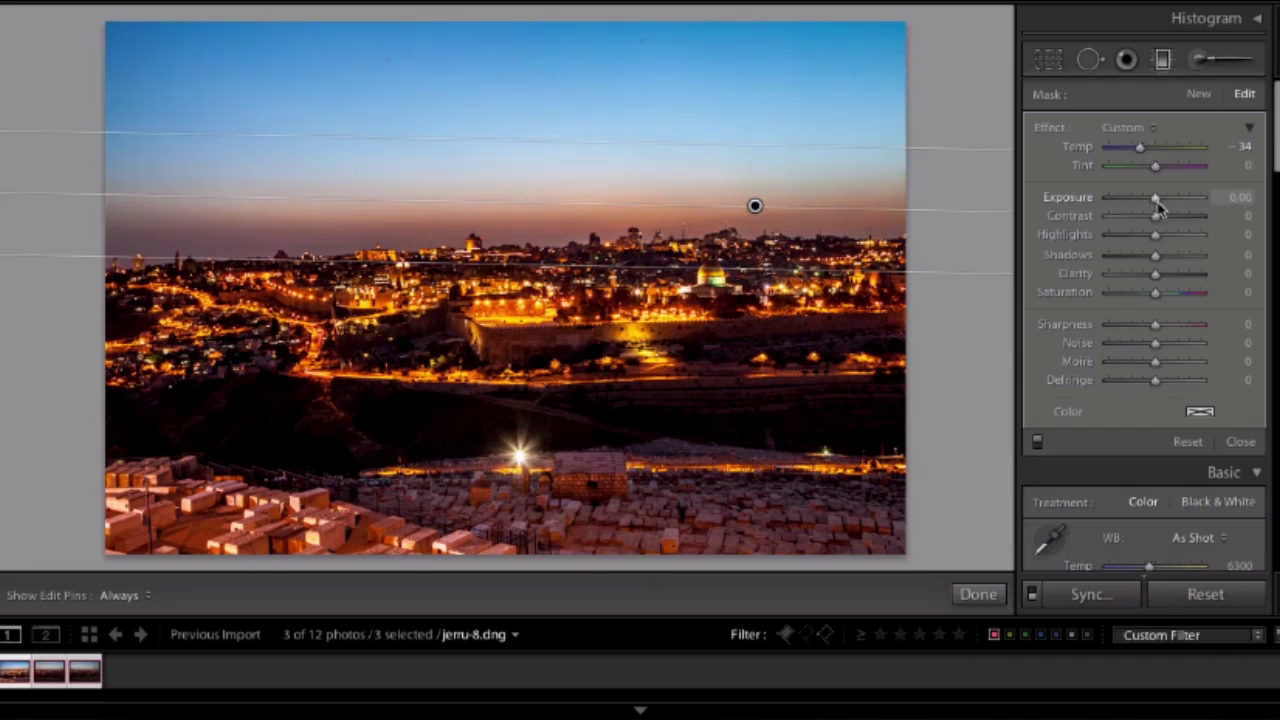
left_click_drag(1156, 201, 1155, 205)
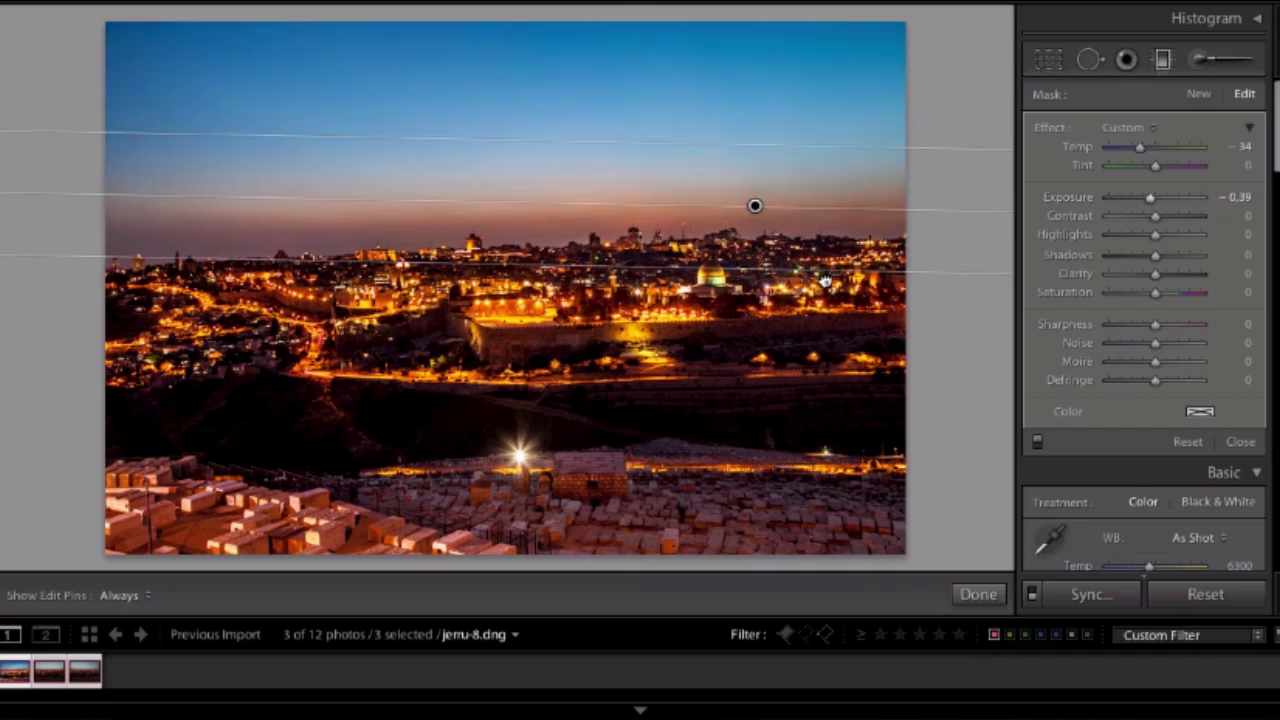
left_click_drag(824, 272, 865, 324)
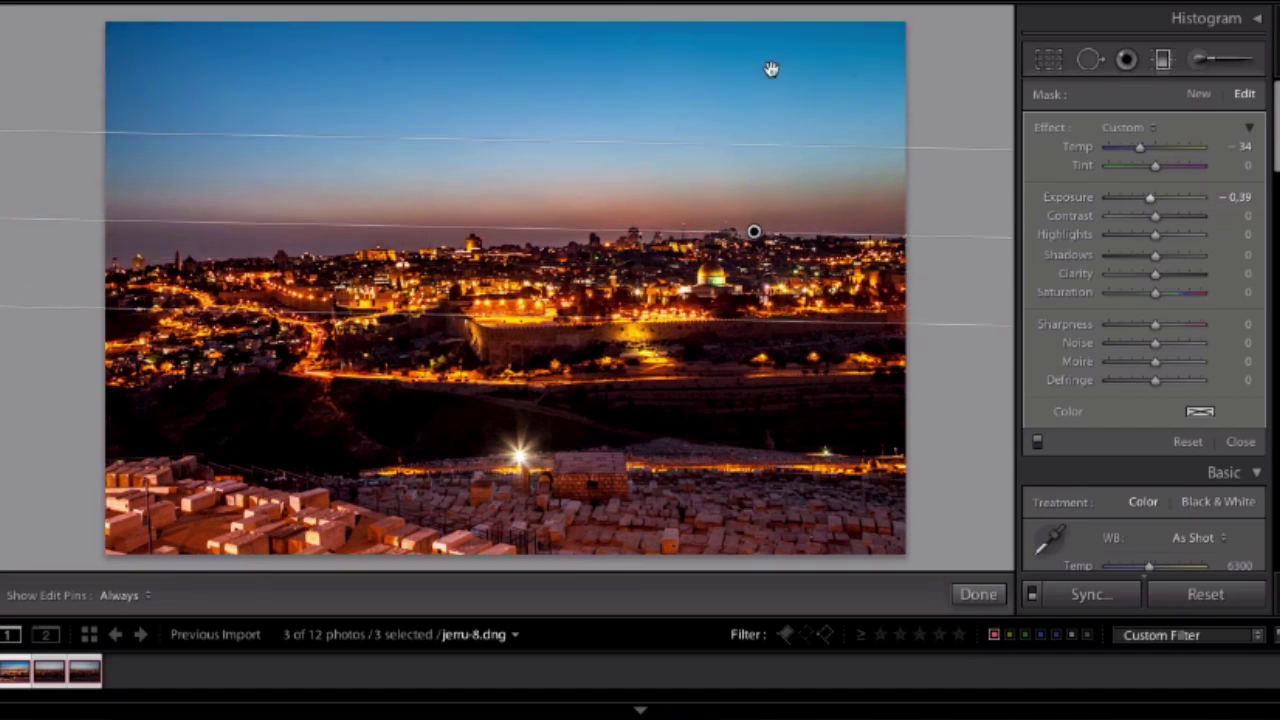
left_click(1247, 443)
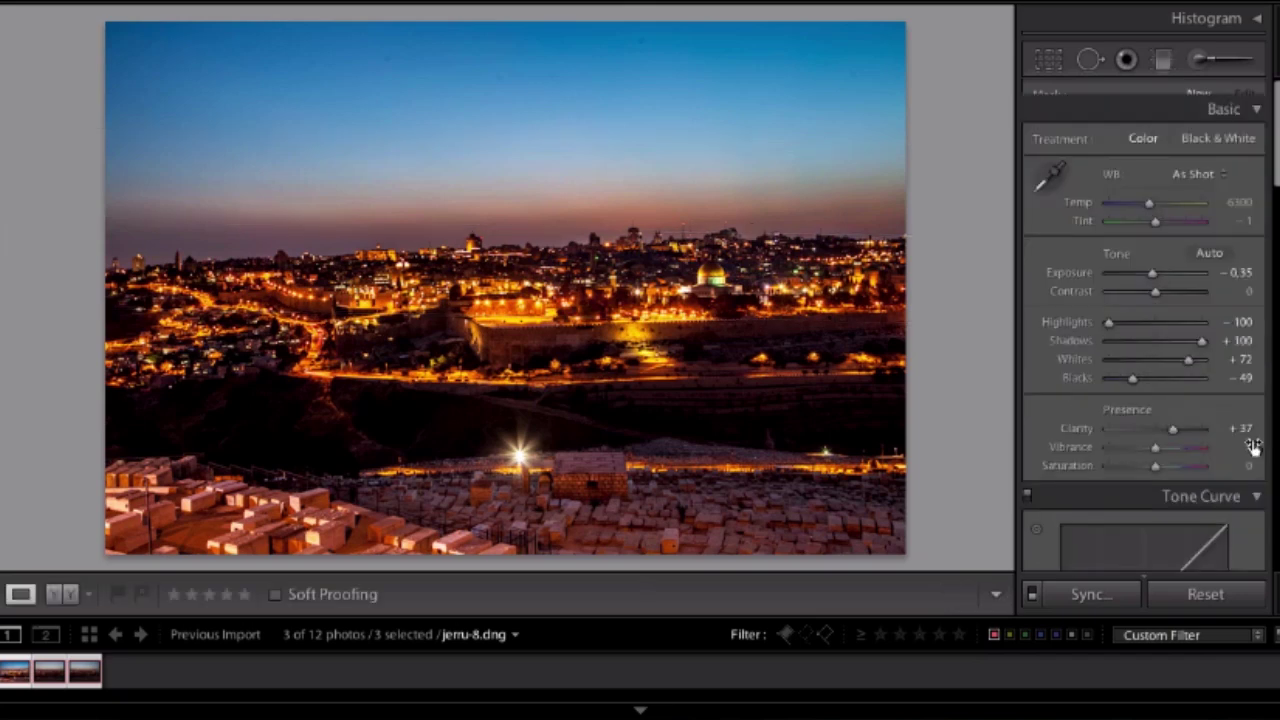
- Heal five dust spots across the upper sky with Spot Removal in Heal mode
left_click(533, 426)
left_click(609, 246)
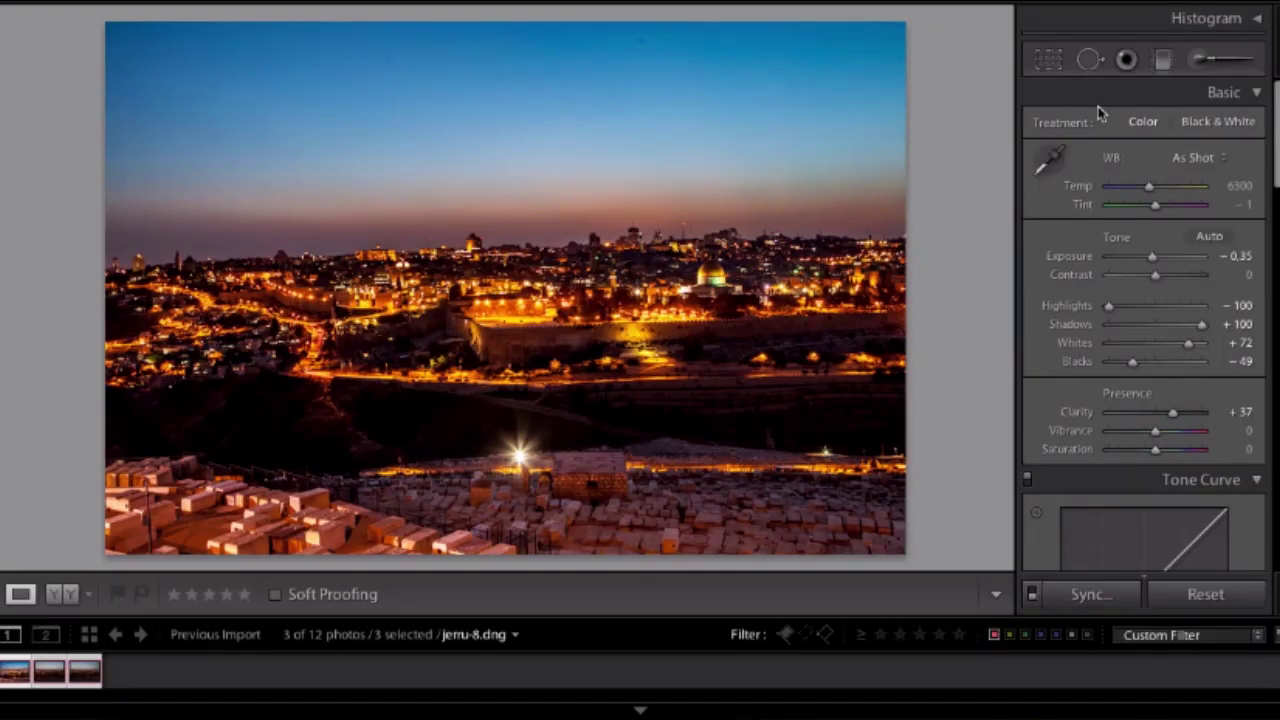
left_click(1090, 59)
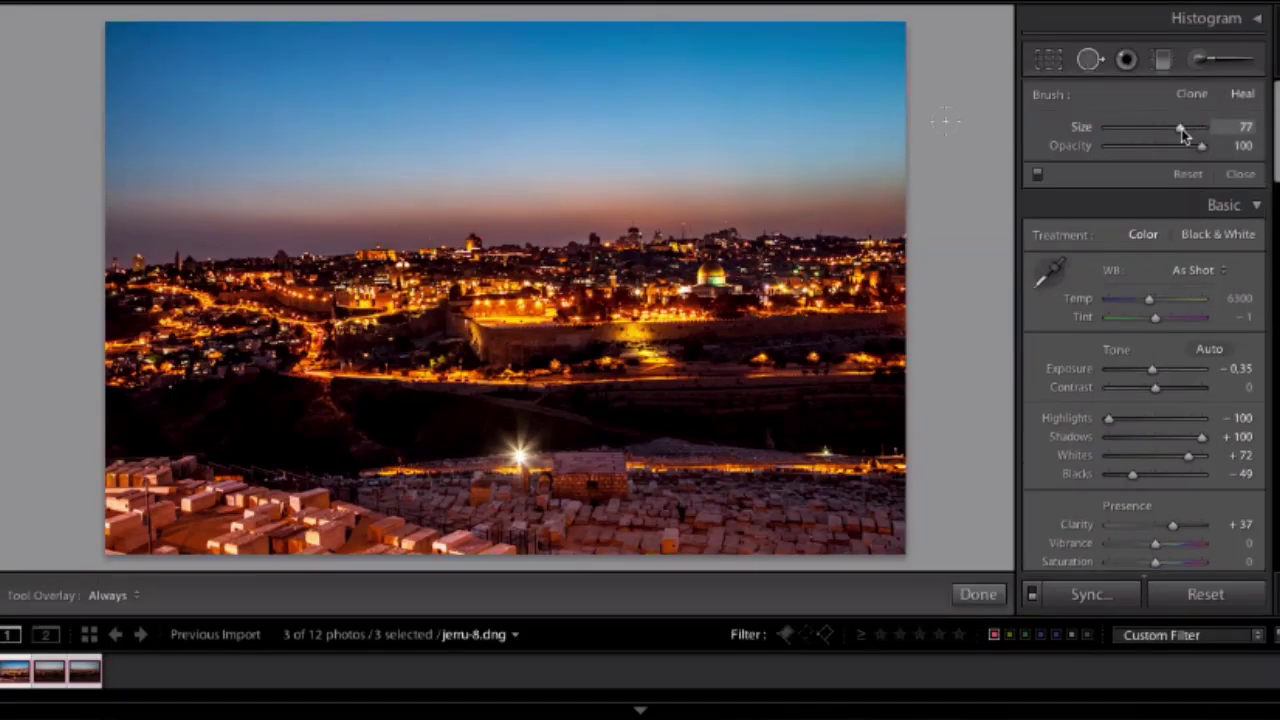
left_click(642, 40)
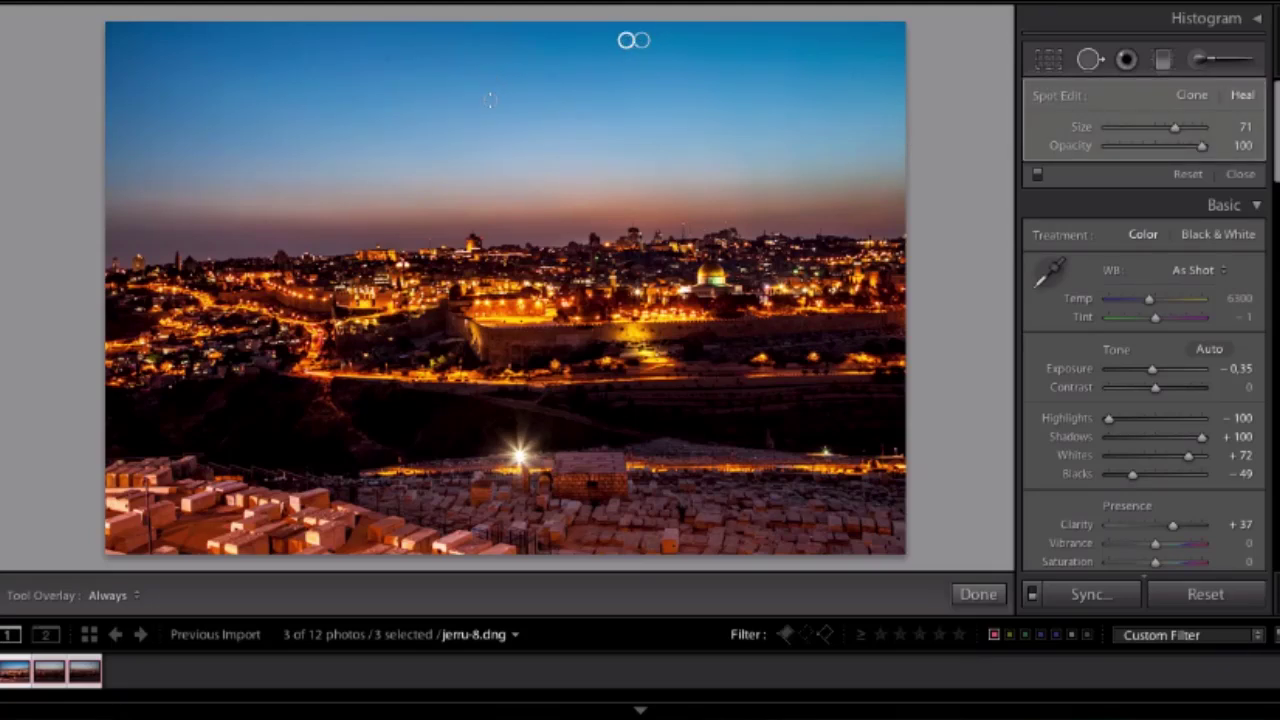
left_click(498, 77)
left_click(389, 58)
left_click(312, 65)
left_click(848, 76)
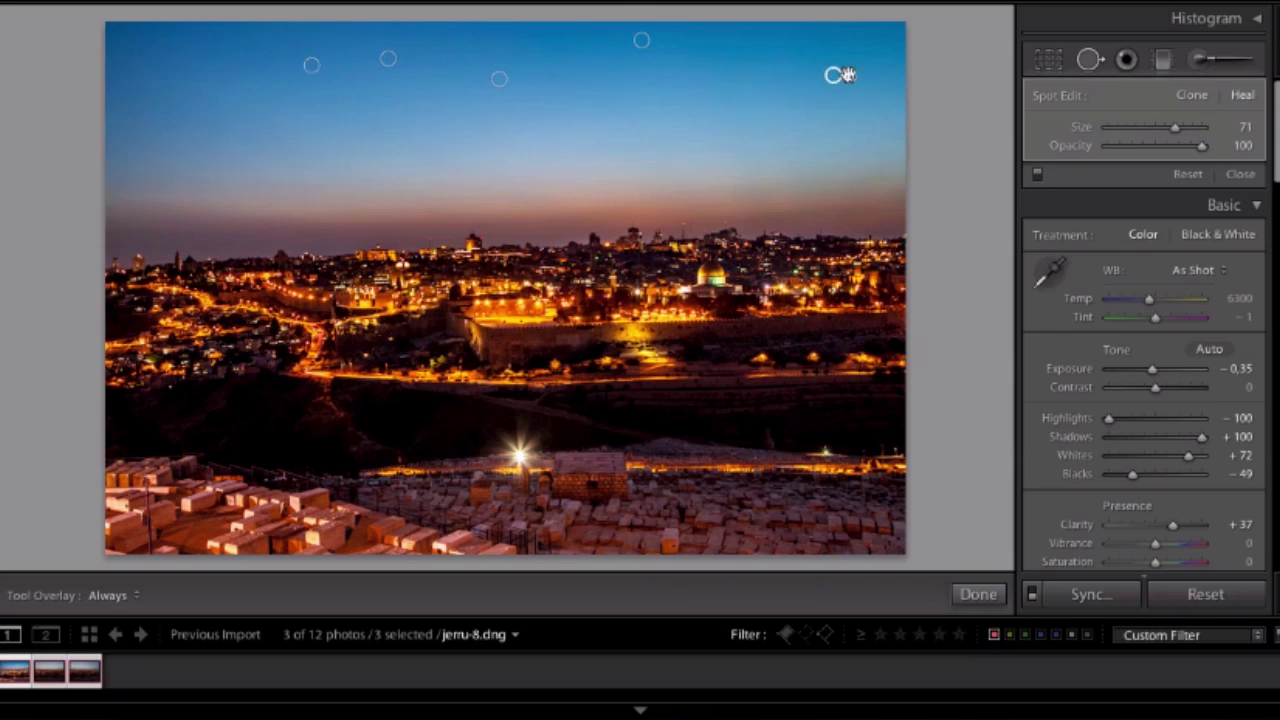
left_click(1241, 174)
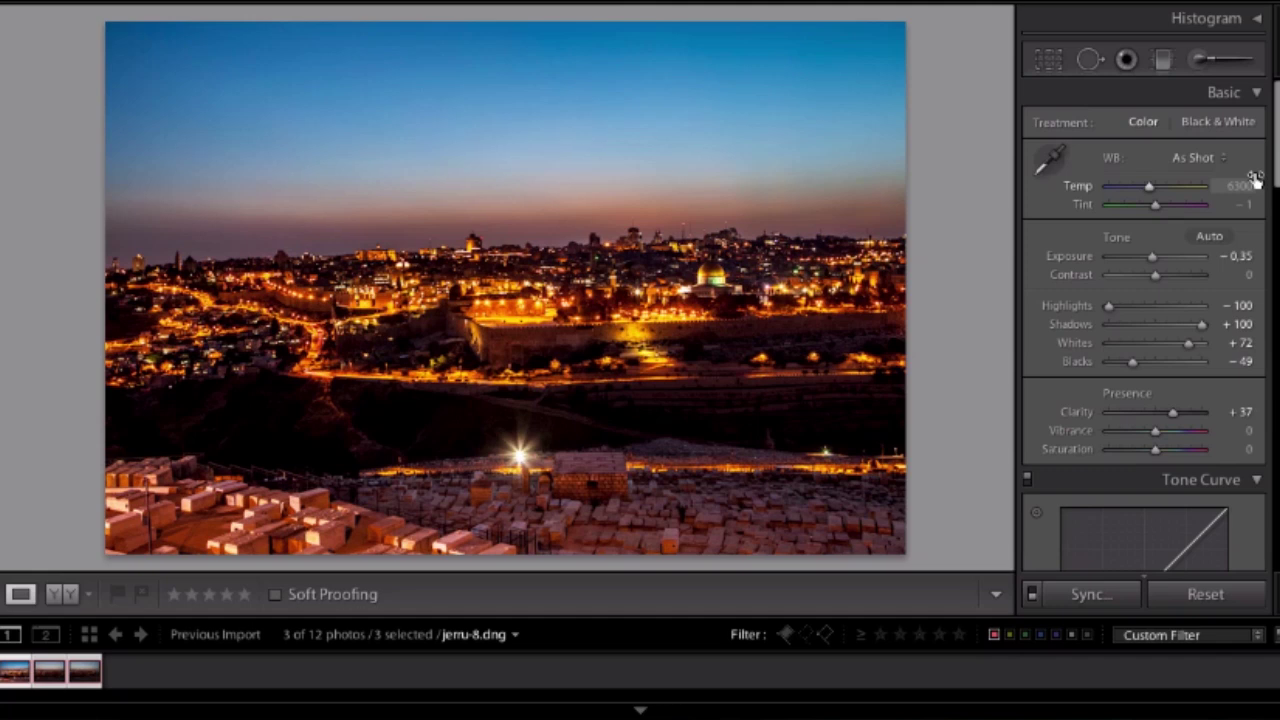
- Set the white balance preset to Daylight (Temp 5500, Tint +10)
left_click(1200, 159)
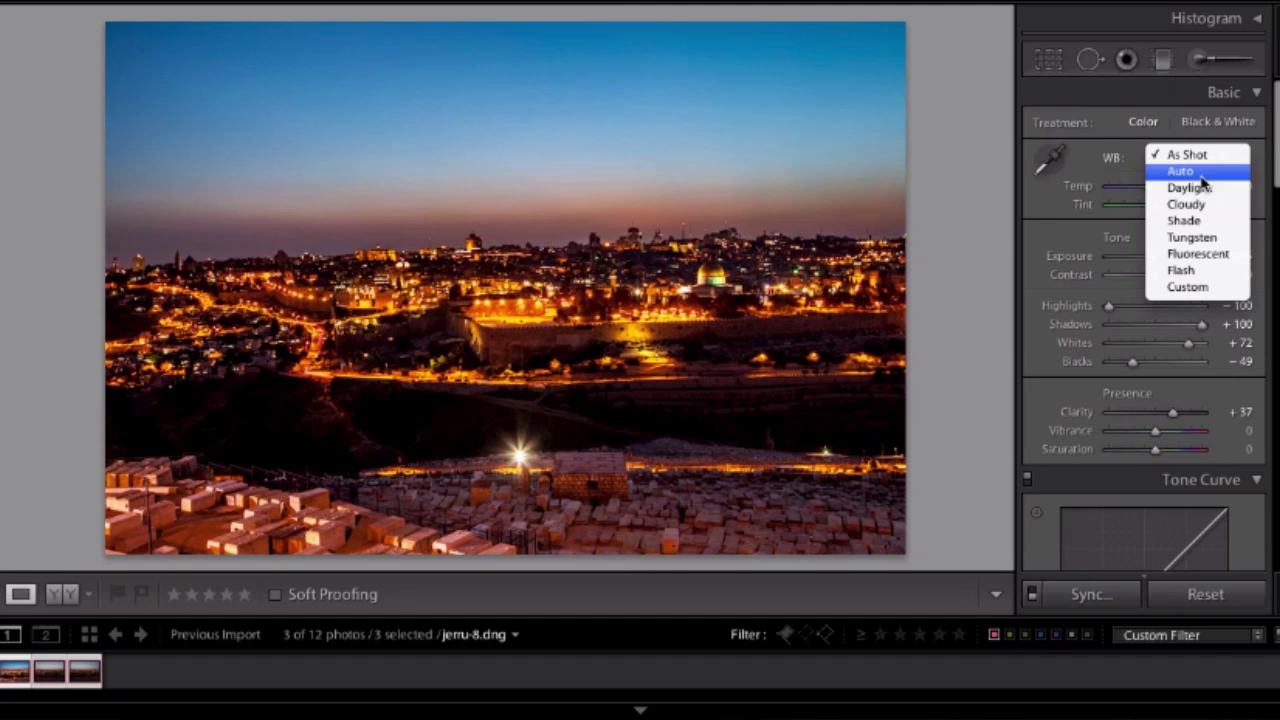
left_click(1198, 190)
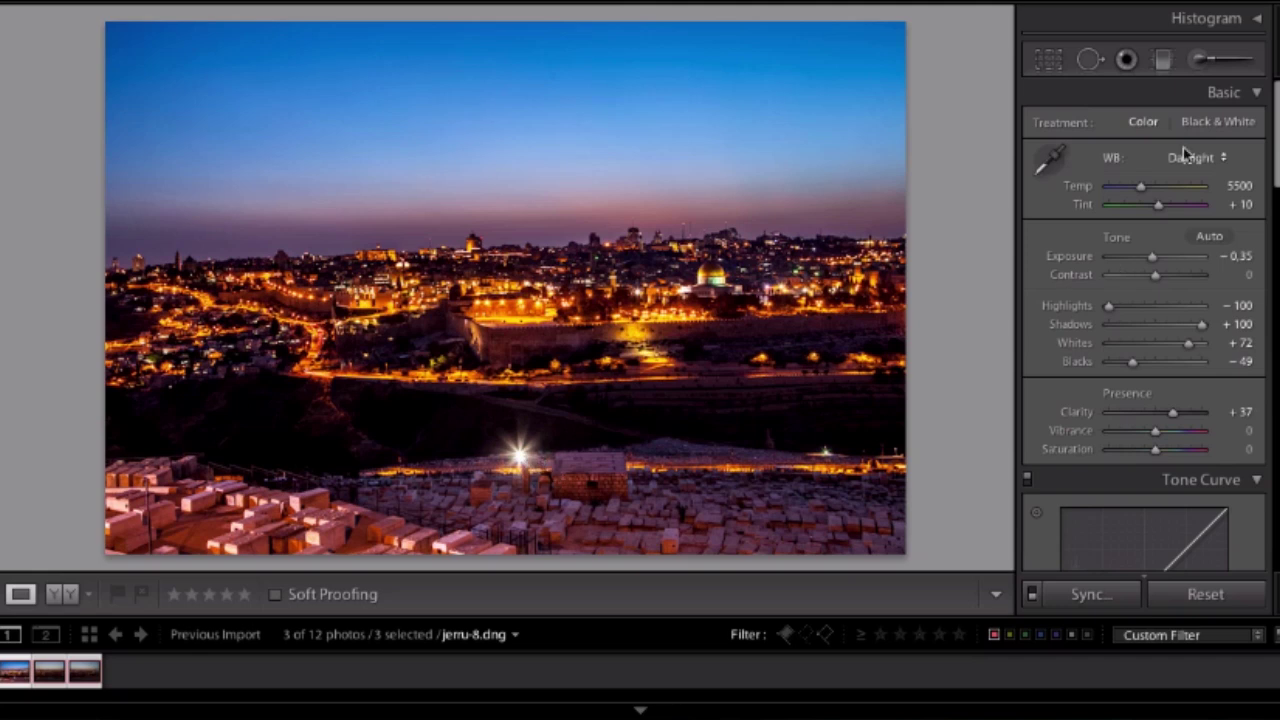
- Darken the foreground streetlight with a smaller brush at Highlights -100 and lowered Exposure
left_click(1199, 70)
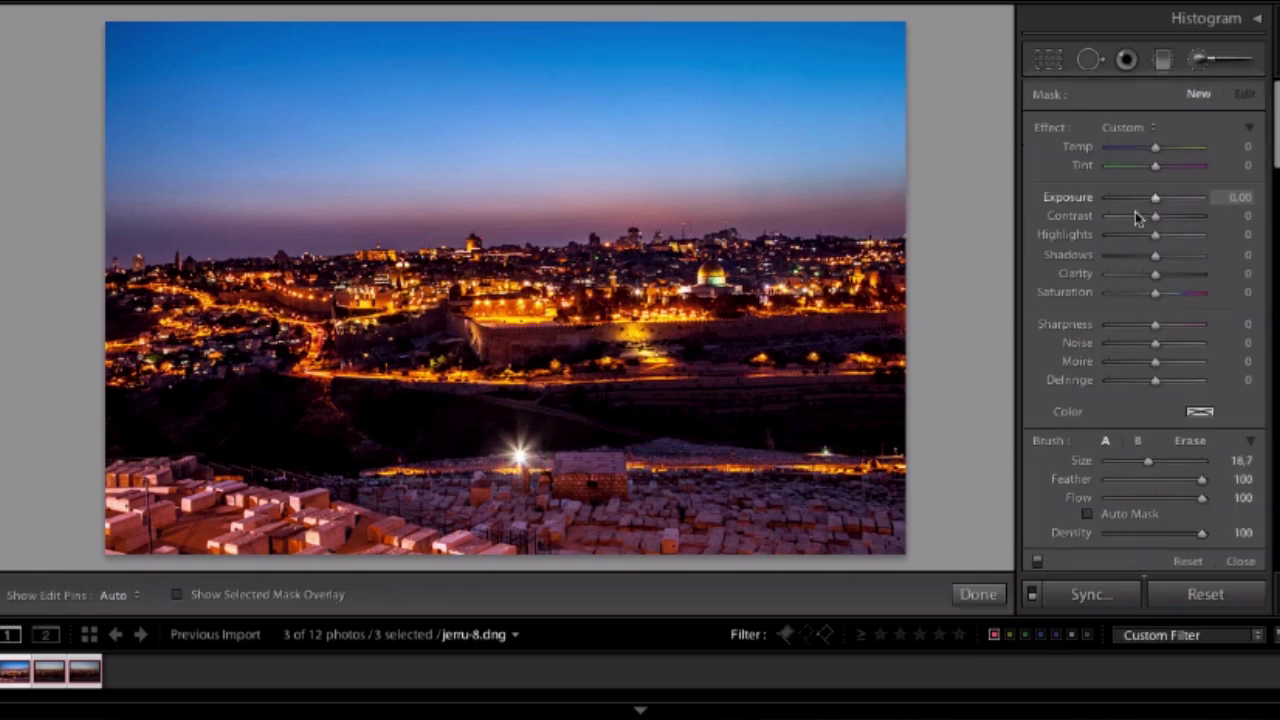
left_click_drag(1133, 240, 1085, 238)
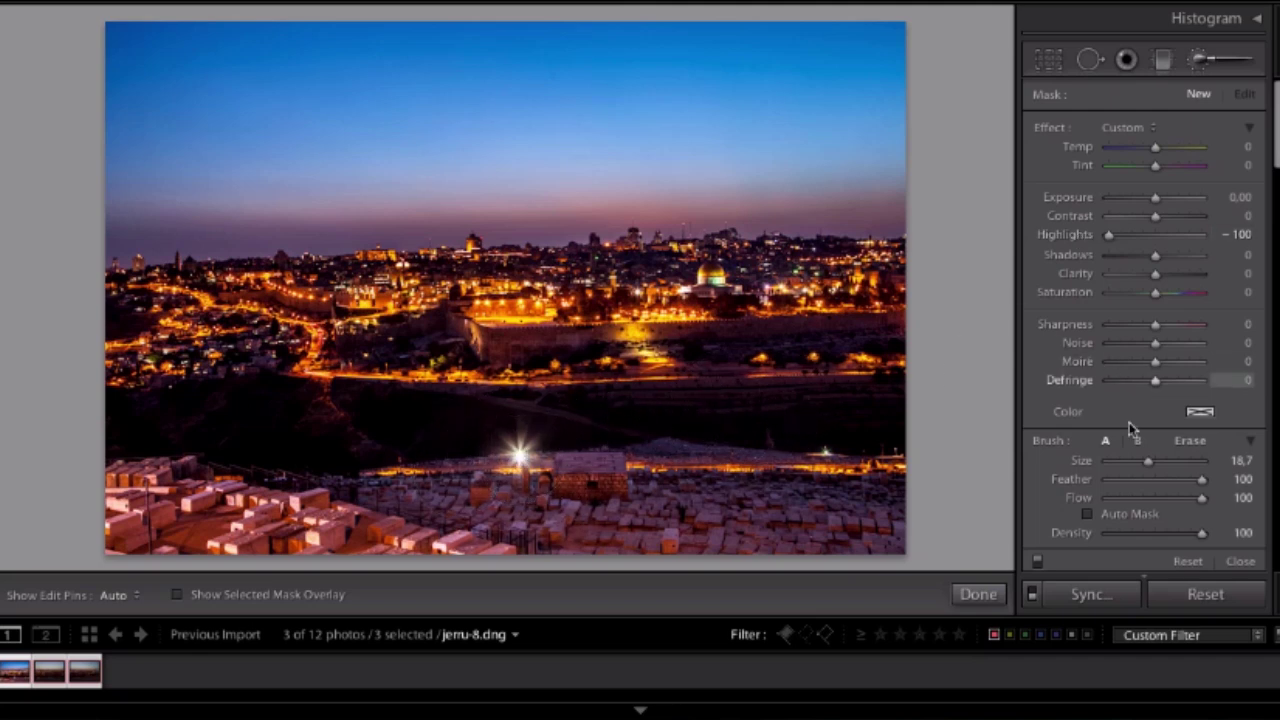
left_click_drag(1143, 463, 1132, 465)
key("h")
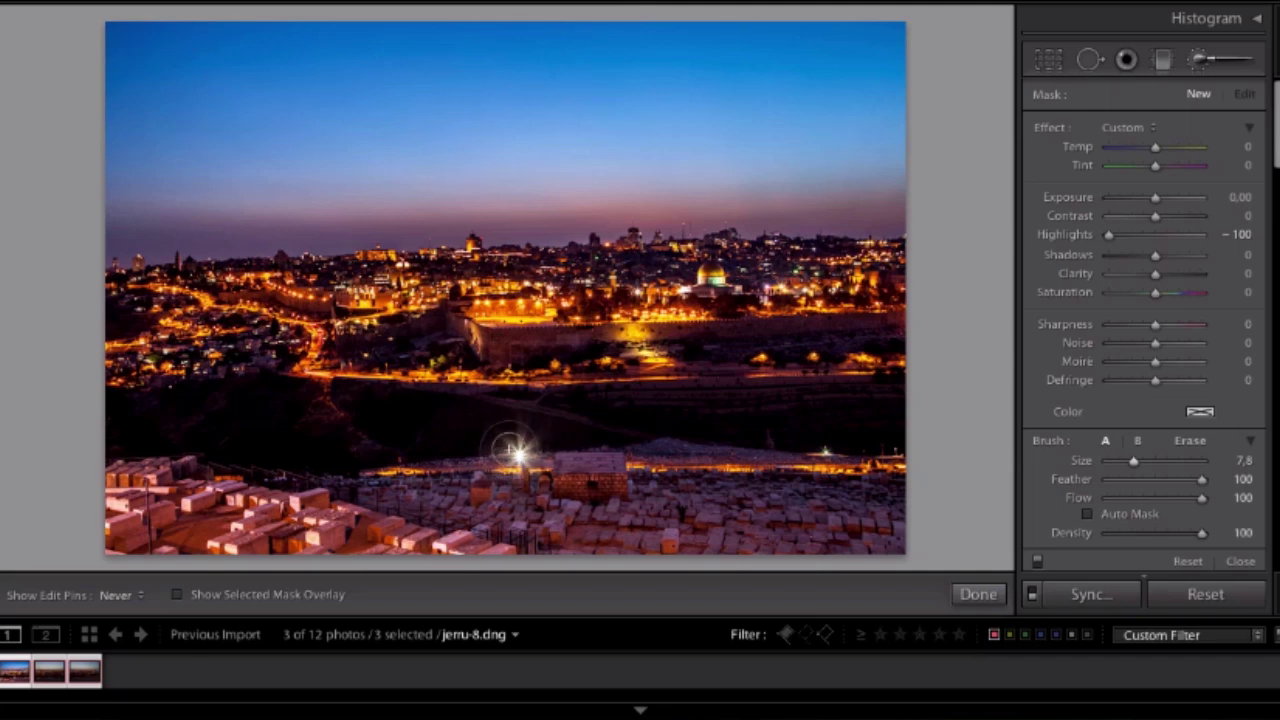
key("h")
left_click(527, 462)
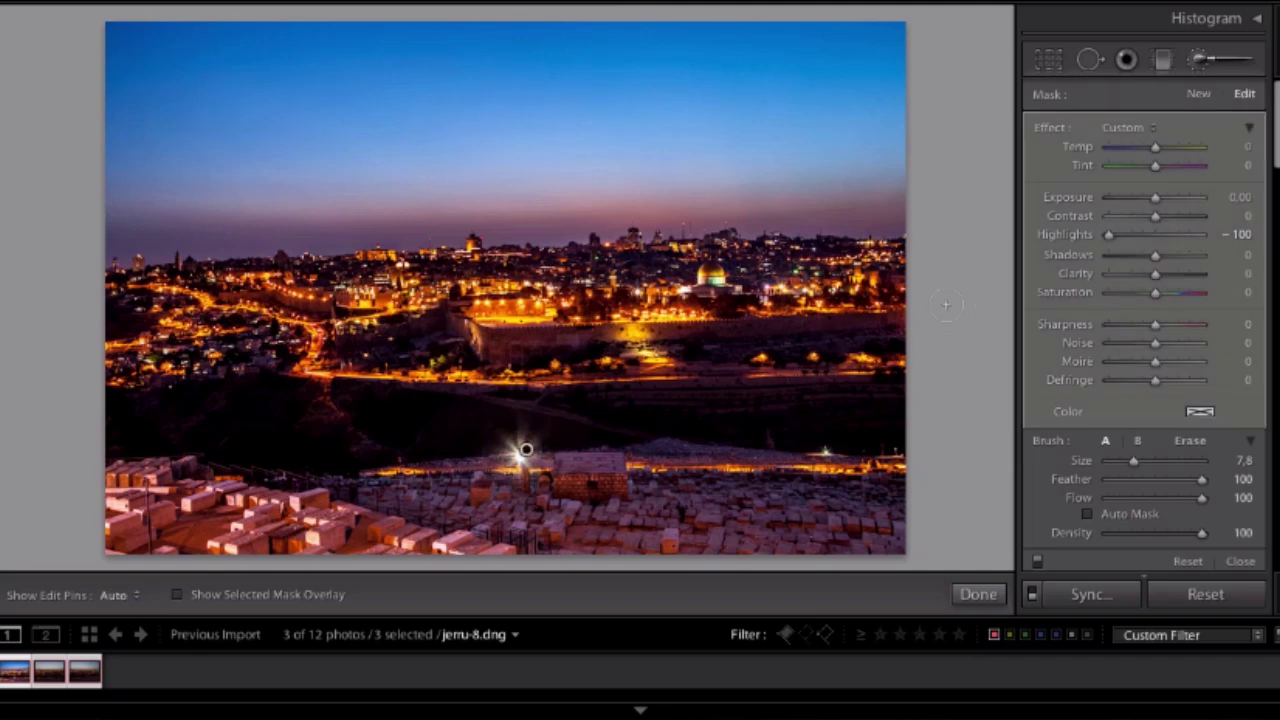
left_click_drag(1154, 199, 1153, 203)
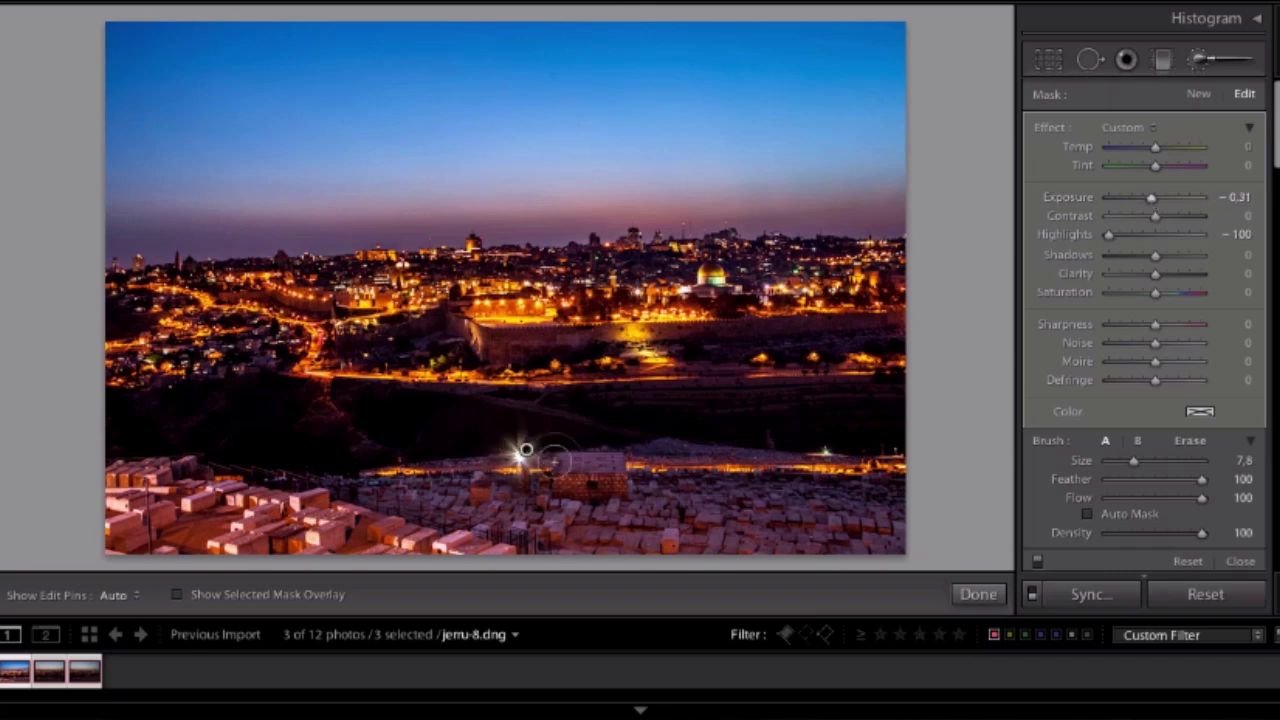
left_click(1038, 563)
left_click(1038, 563)
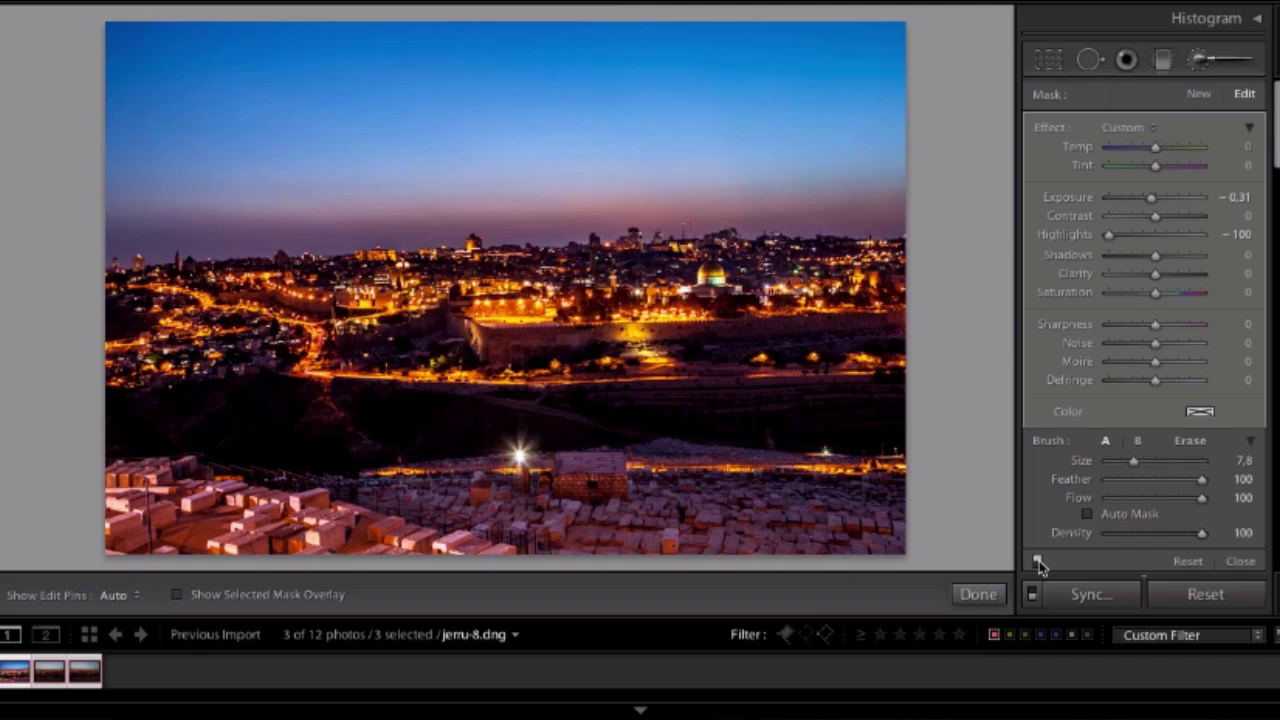
- Paint a new +0.60 exposure brush mask across the dark hillside below the city
left_click(1198, 95)
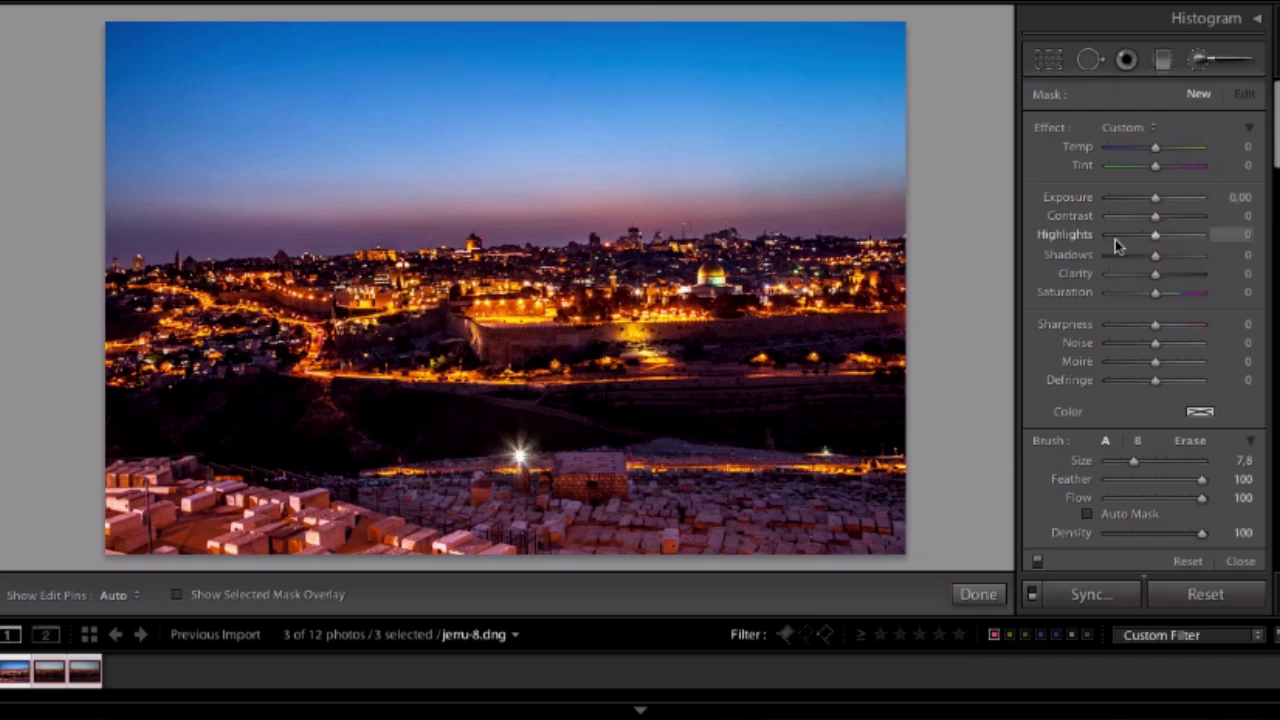
left_click_drag(1156, 204, 1163, 205)
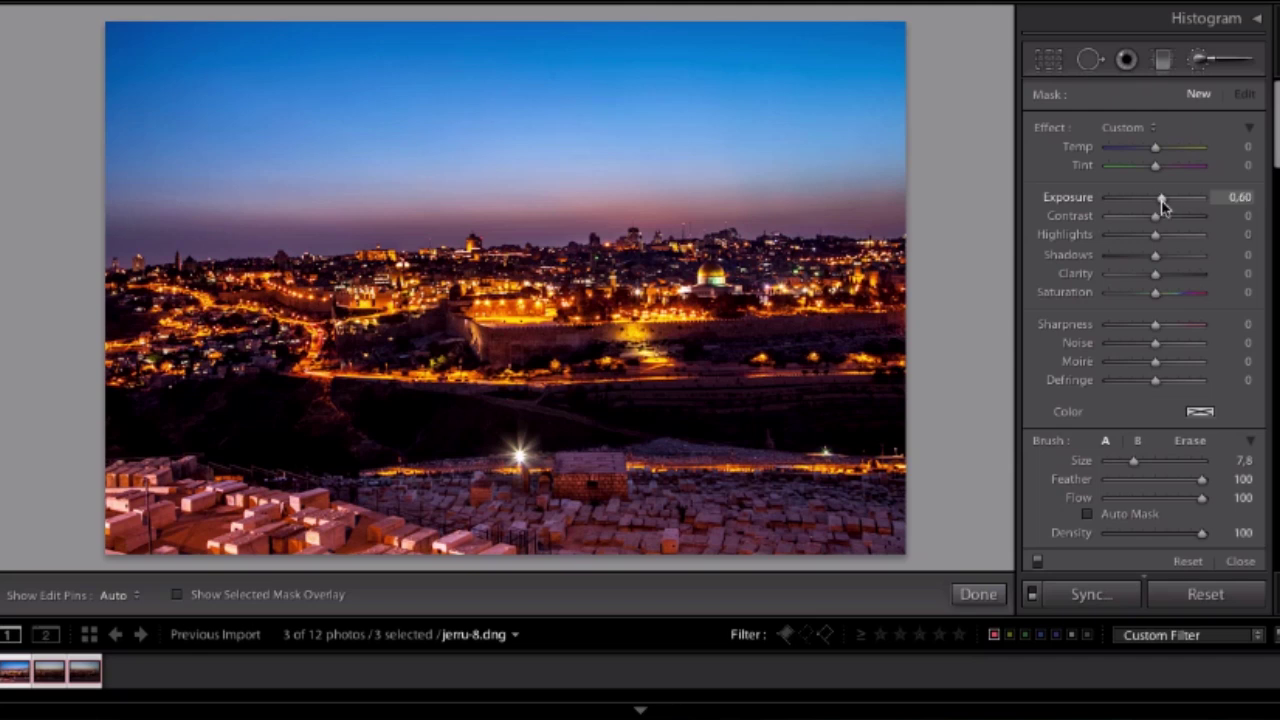
key("h")
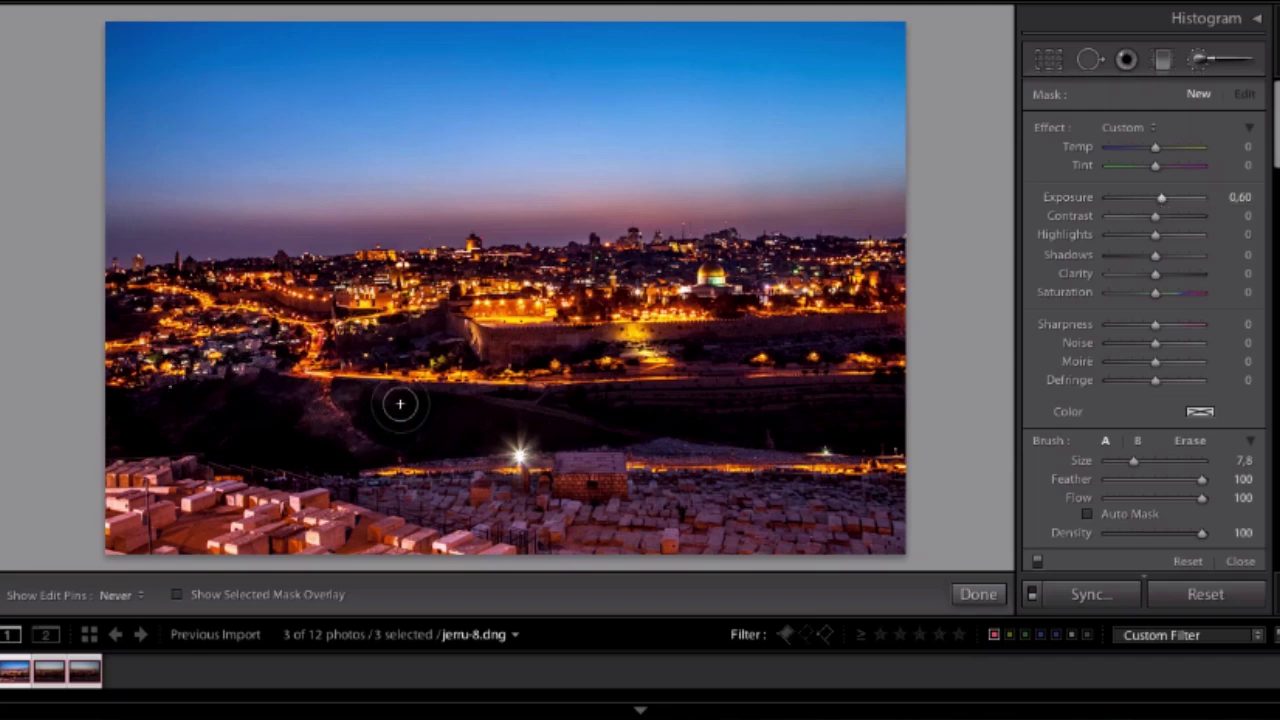
left_click_drag(400, 403, 862, 409)
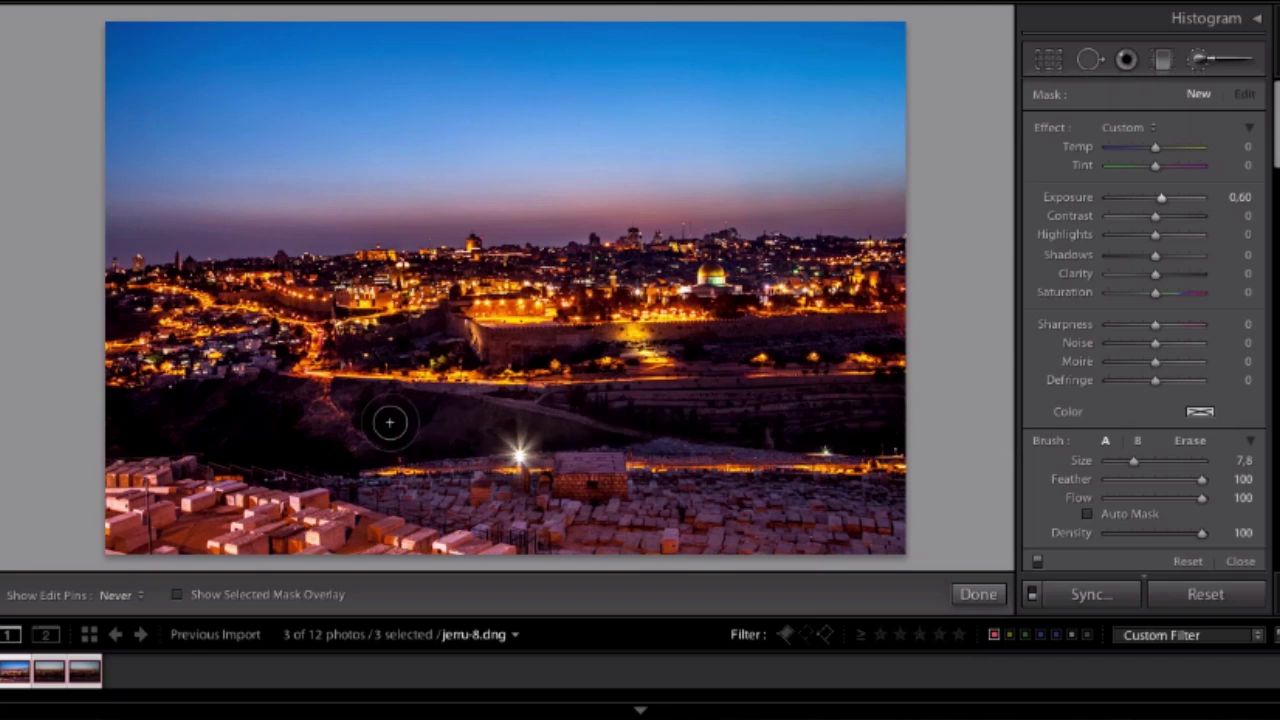
mouse_move(389, 422)
left_mouse_down()
mouse_move(268, 453)
mouse_move(248, 427)
mouse_move(273, 454)
mouse_move(218, 419)
mouse_move(144, 410)
mouse_move(136, 430)
mouse_move(225, 406)
left_mouse_up()
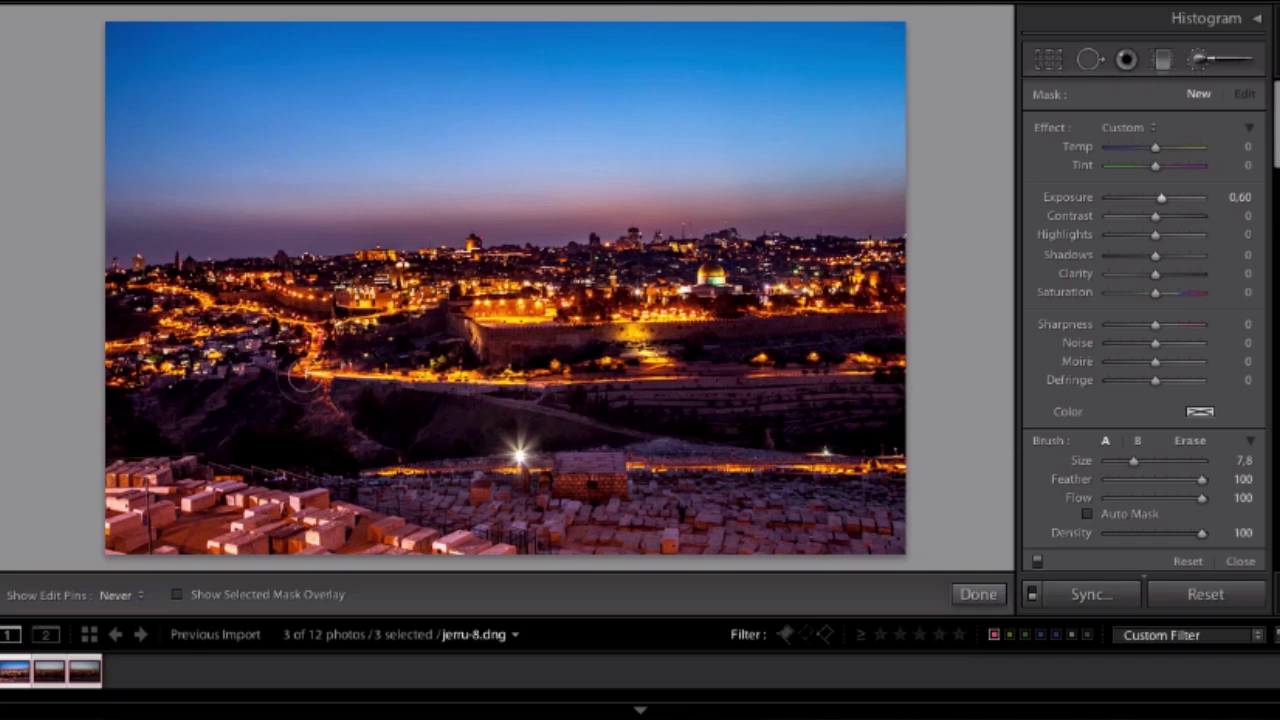
left_click_drag(135, 401, 360, 333)
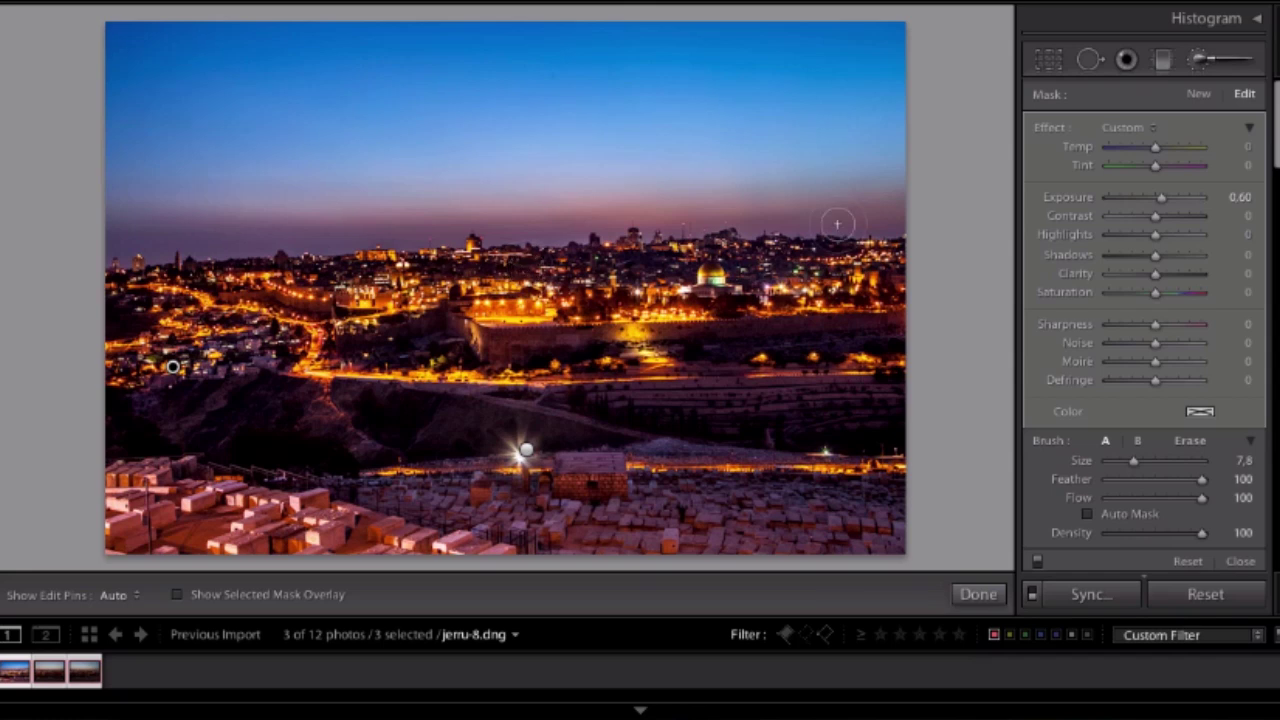
left_click(978, 594)
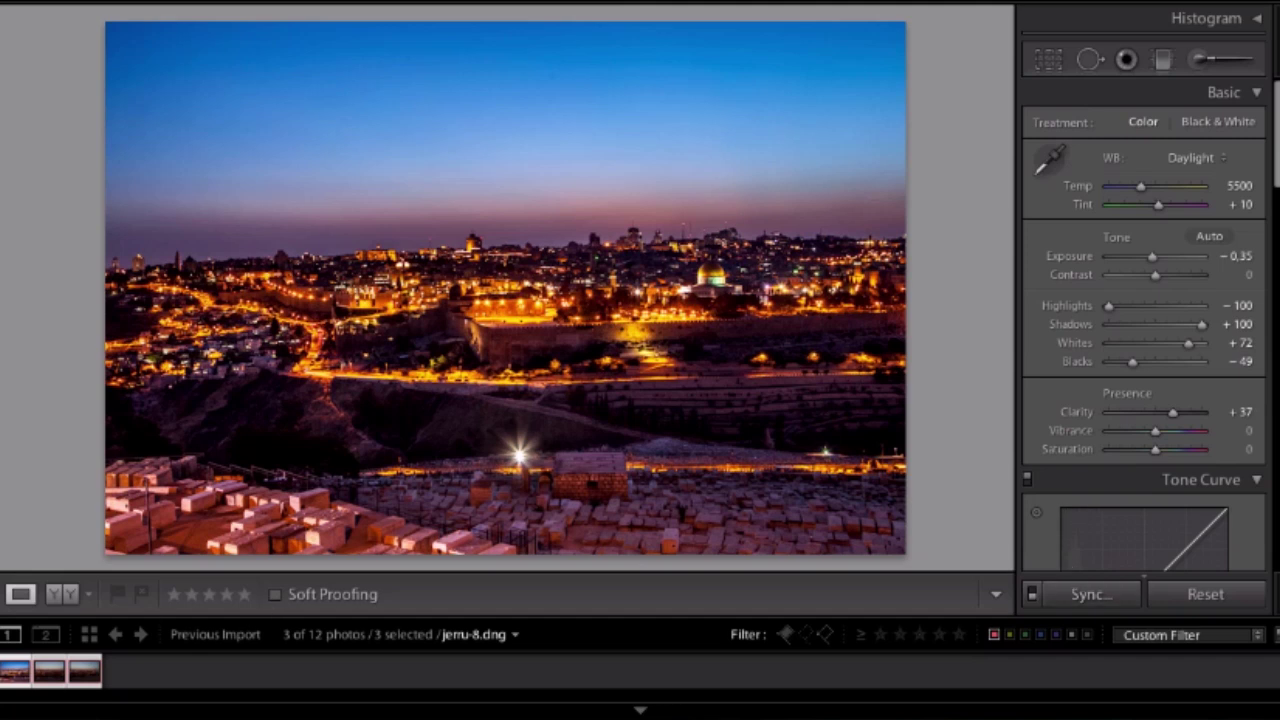
- Sync jerru-8's settings, excluding brush adjustments, to jerru-9 and jerru-10
left_click(84, 671)
left_click(1098, 604)
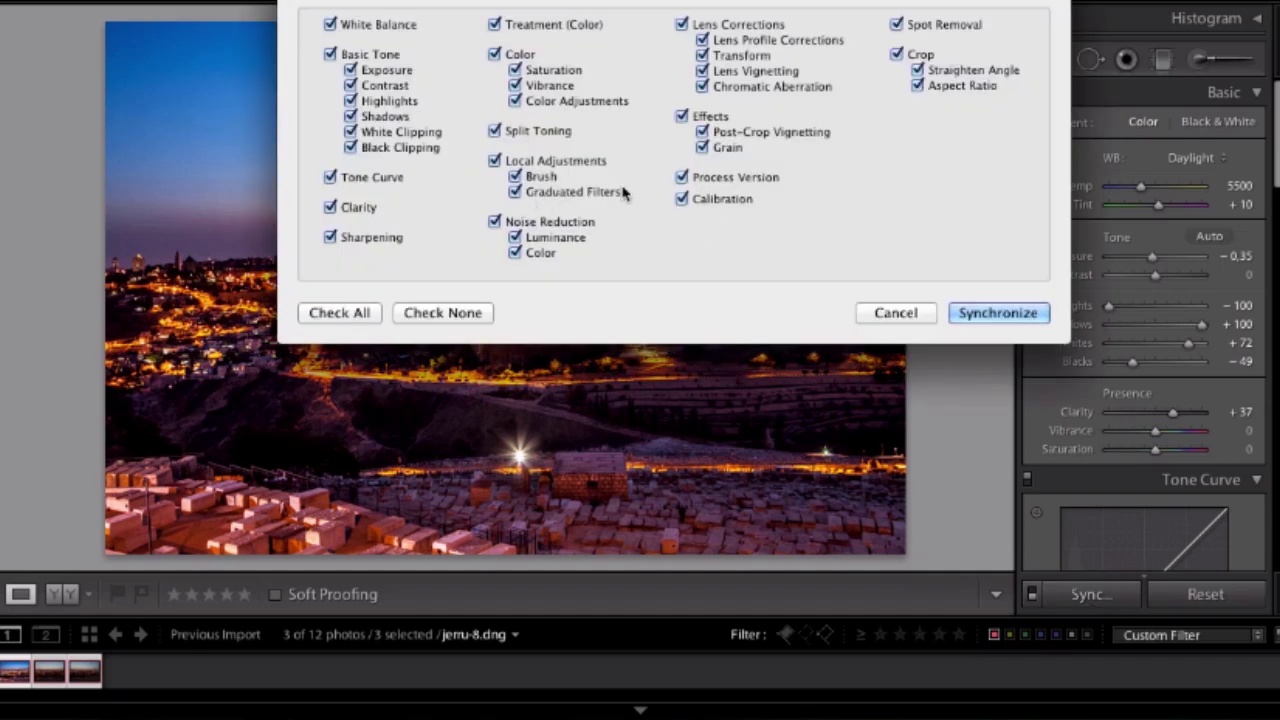
left_click(514, 177)
left_click(989, 316)
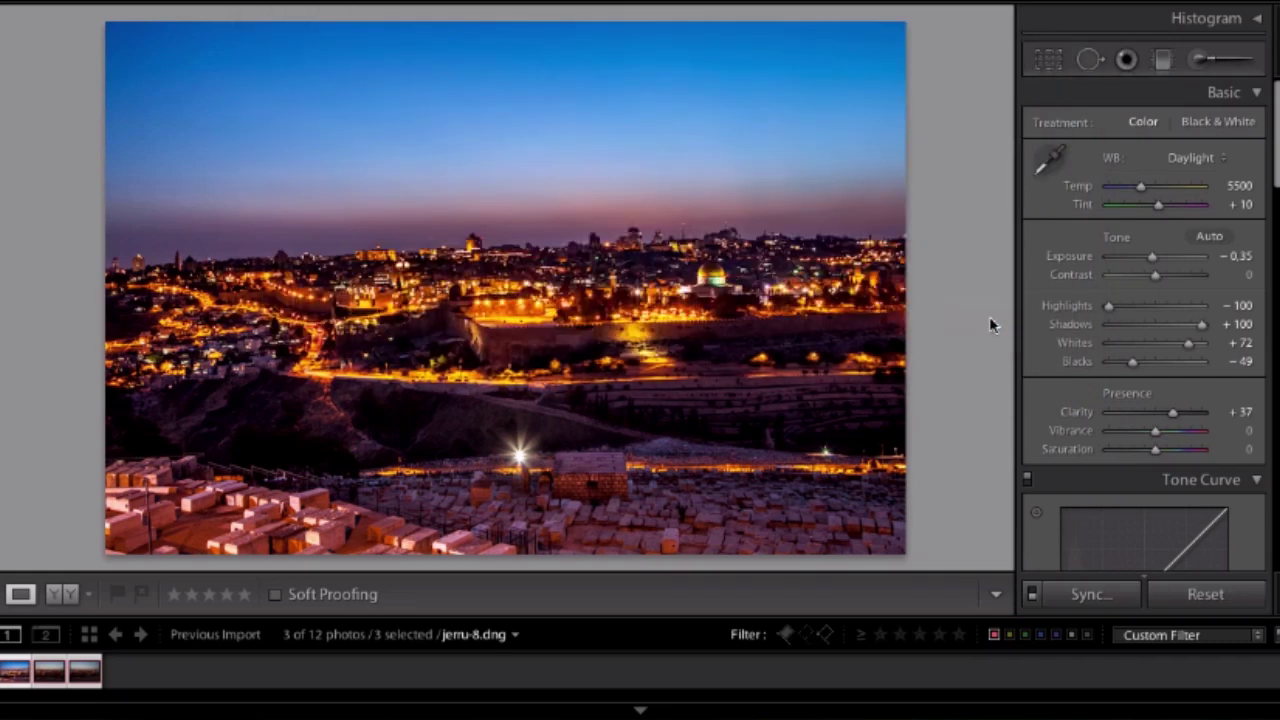
- On jerru-9, darken the foreground streetlight with a brush at about -0.27 exposure
left_click(52, 677)
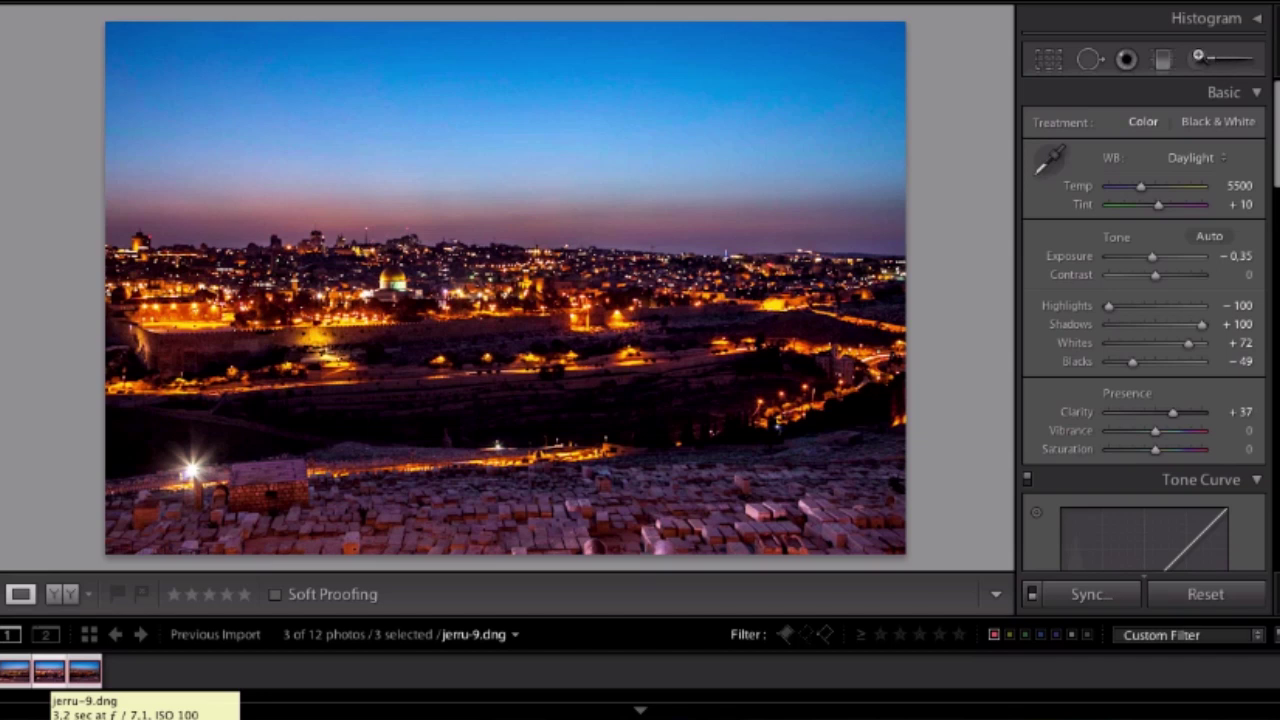
left_click(1199, 58)
left_click_drag(1163, 200, 1088, 240)
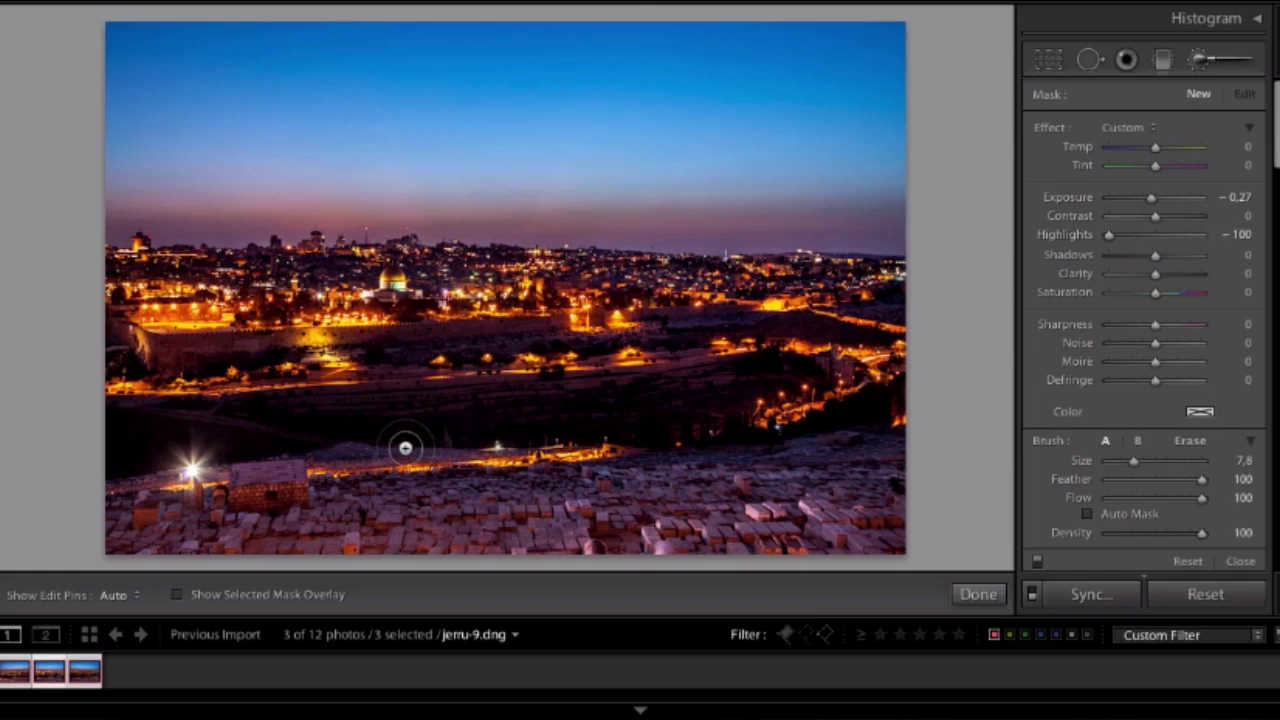
key("h")
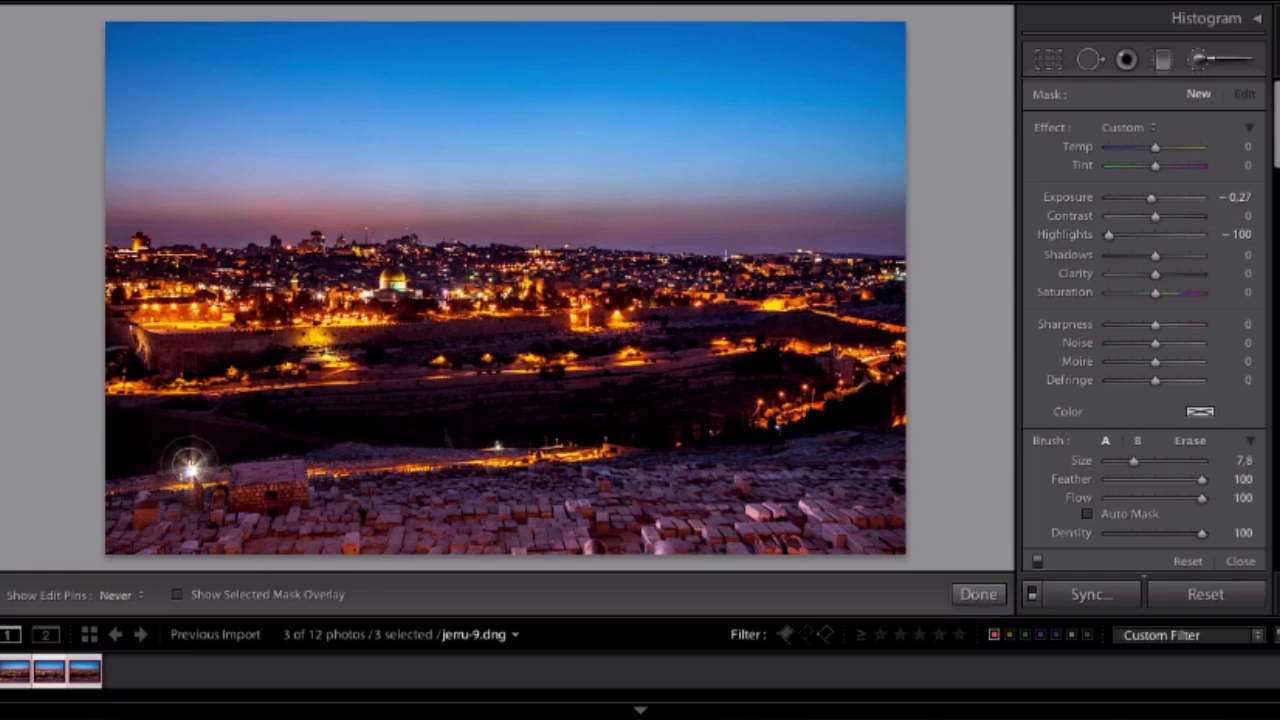
key("h")
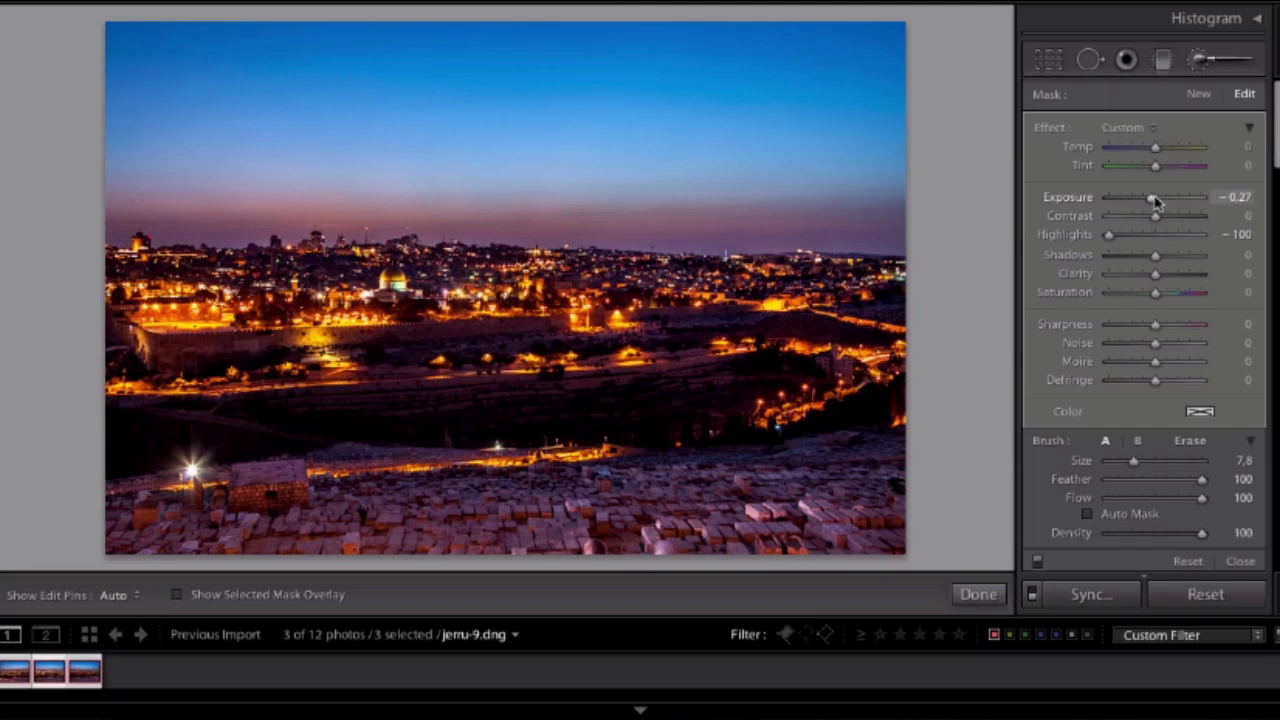
left_click_drag(1151, 198, 1157, 203)
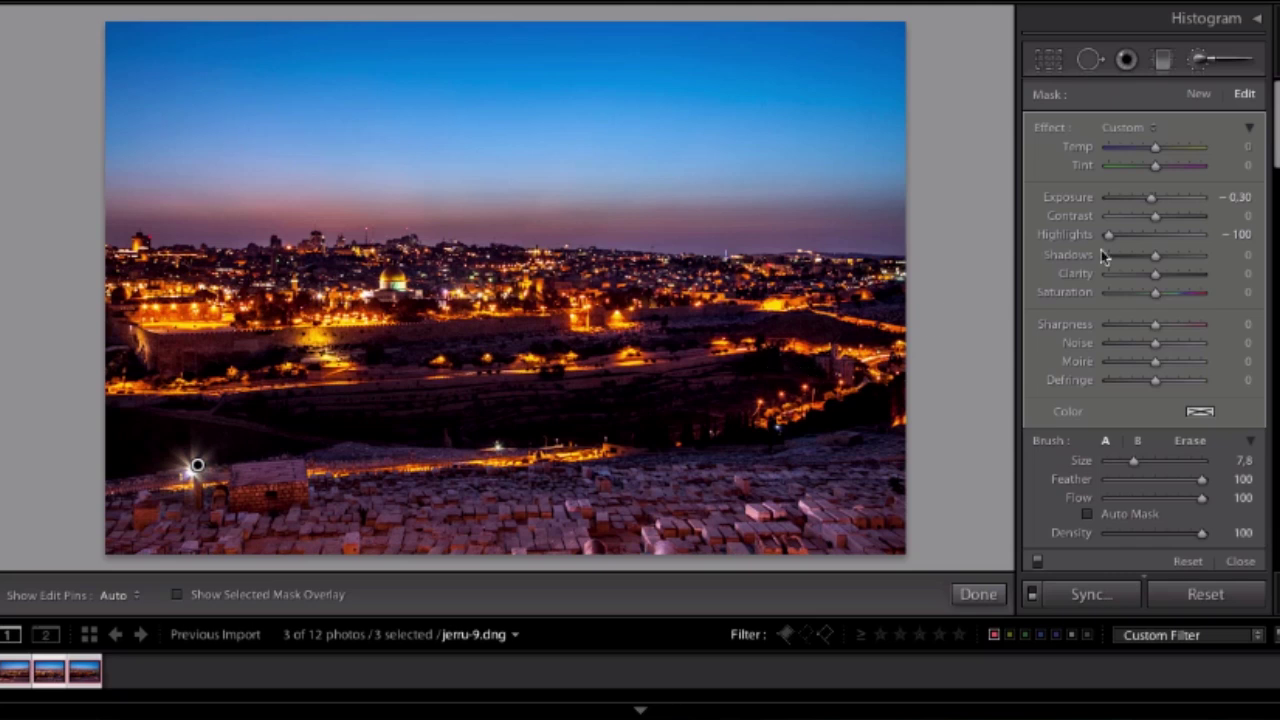
- Brighten the dark road and wall bands with a new brush mask at Exposure 0.52
left_click(1196, 94)
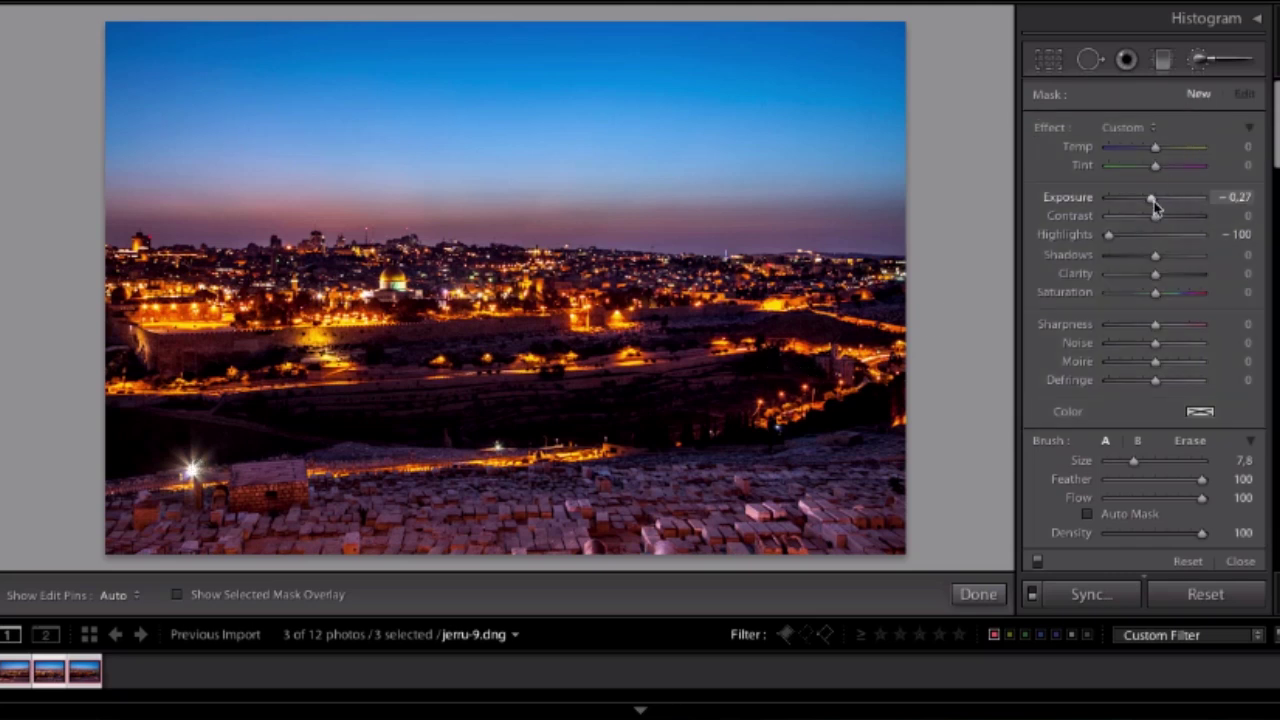
left_click_drag(1151, 198, 1163, 199)
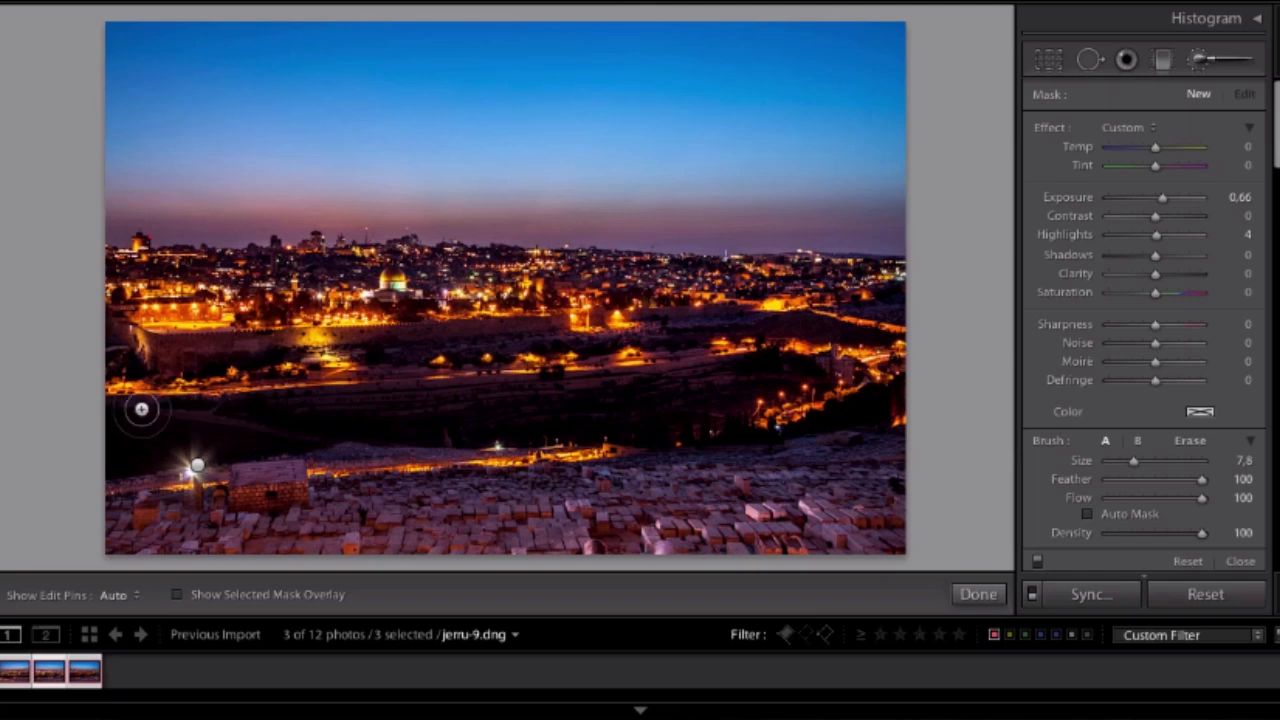
key("h")
mouse_move(137, 409)
left_mouse_down()
mouse_move(338, 406)
mouse_move(782, 353)
mouse_move(820, 370)
mouse_move(573, 417)
mouse_move(383, 418)
mouse_move(835, 347)
mouse_move(792, 324)
mouse_move(376, 356)
mouse_move(608, 342)
mouse_move(890, 365)
left_mouse_up()
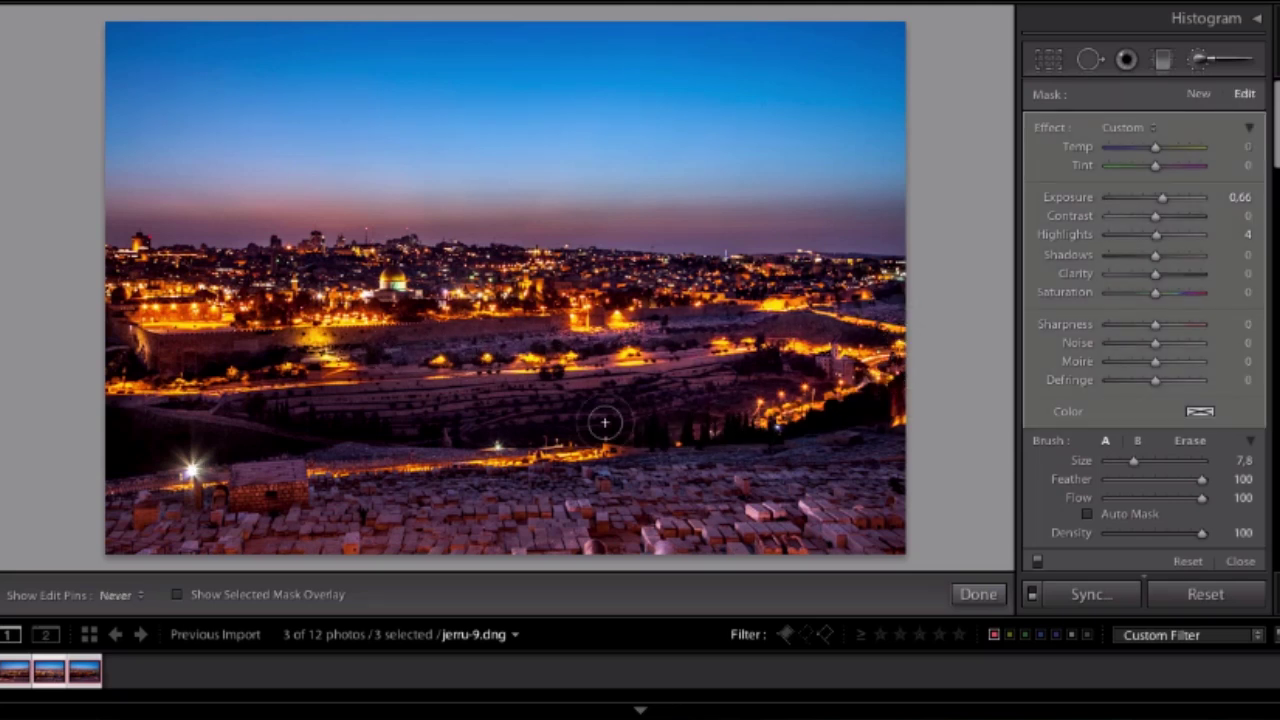
mouse_move(353, 420)
left_mouse_down()
mouse_move(127, 371)
mouse_move(127, 359)
mouse_move(281, 377)
mouse_move(770, 315)
left_mouse_up()
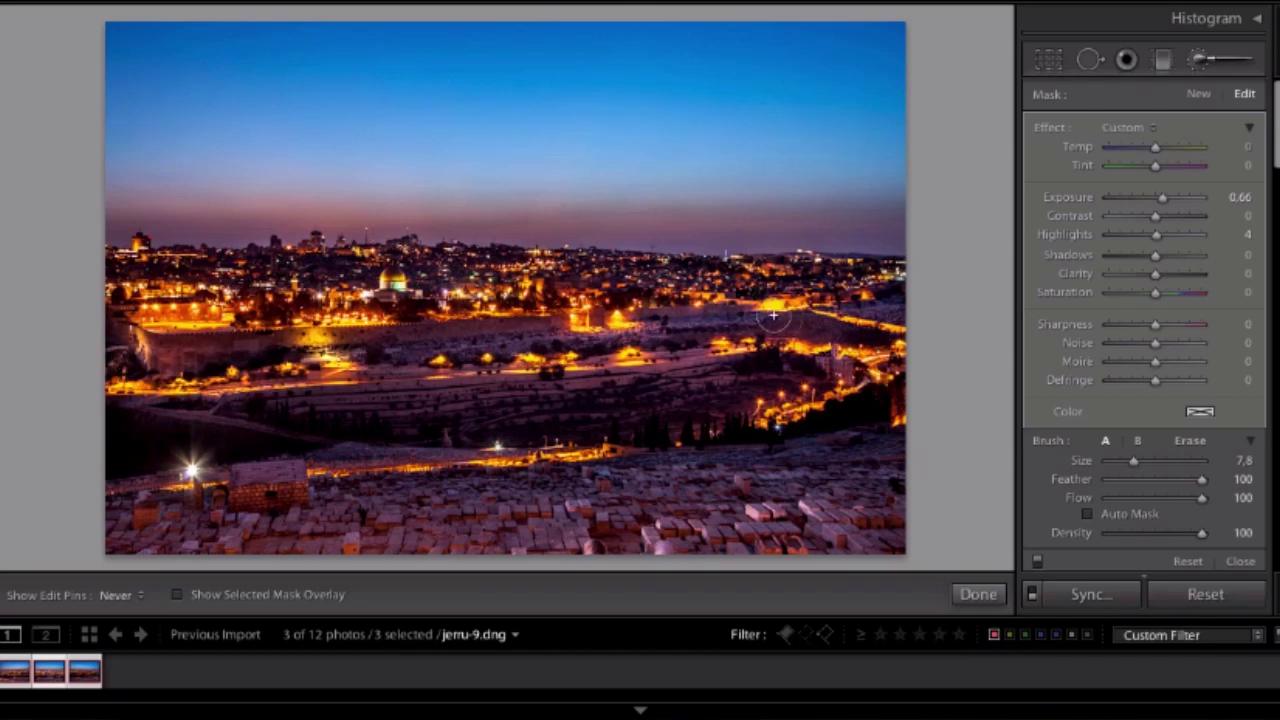
key("h")
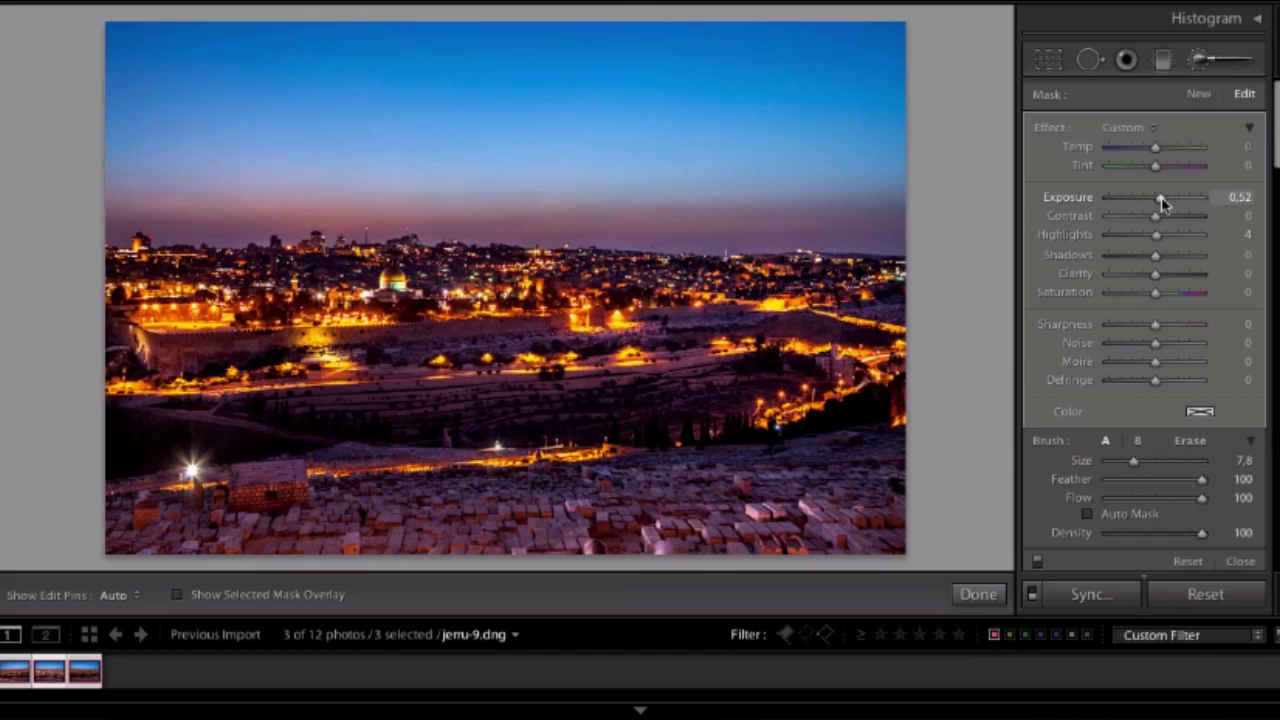
left_click_drag(1162, 203, 1165, 203)
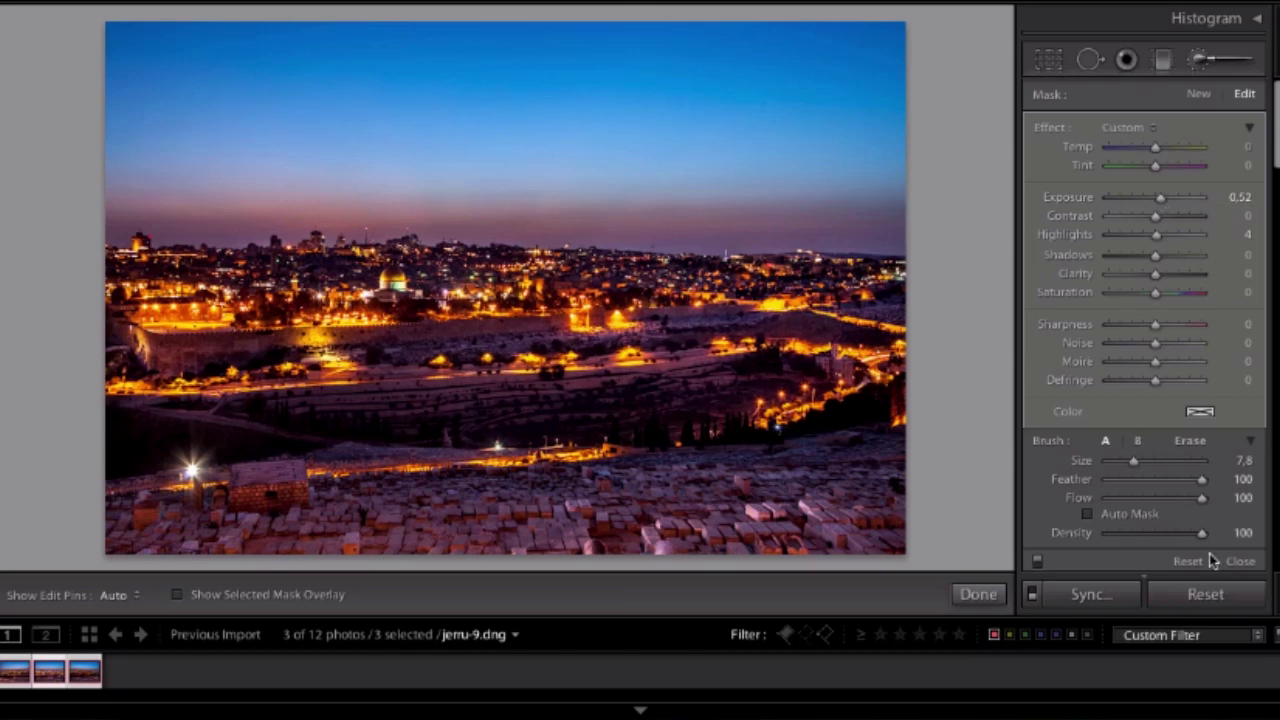
left_click(1246, 563)
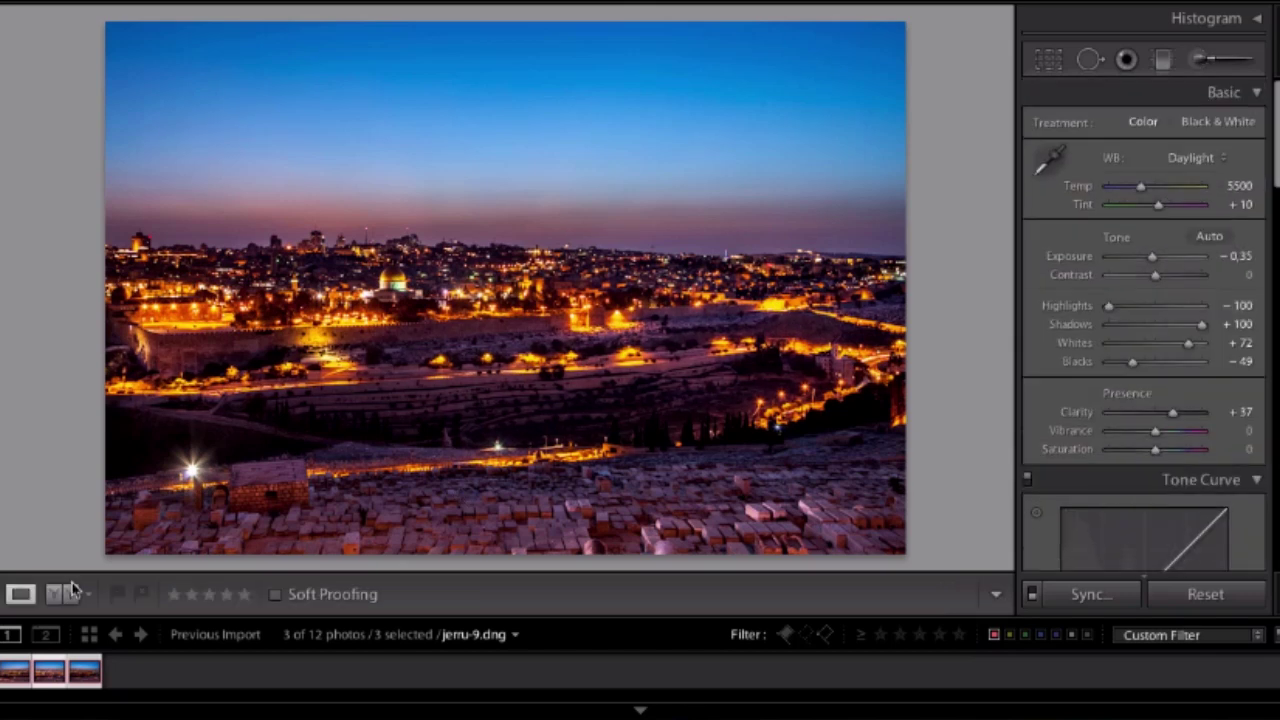
- On jerru-10, paint a +0.66 exposure brush stroke over the city lights
left_click(82, 677)
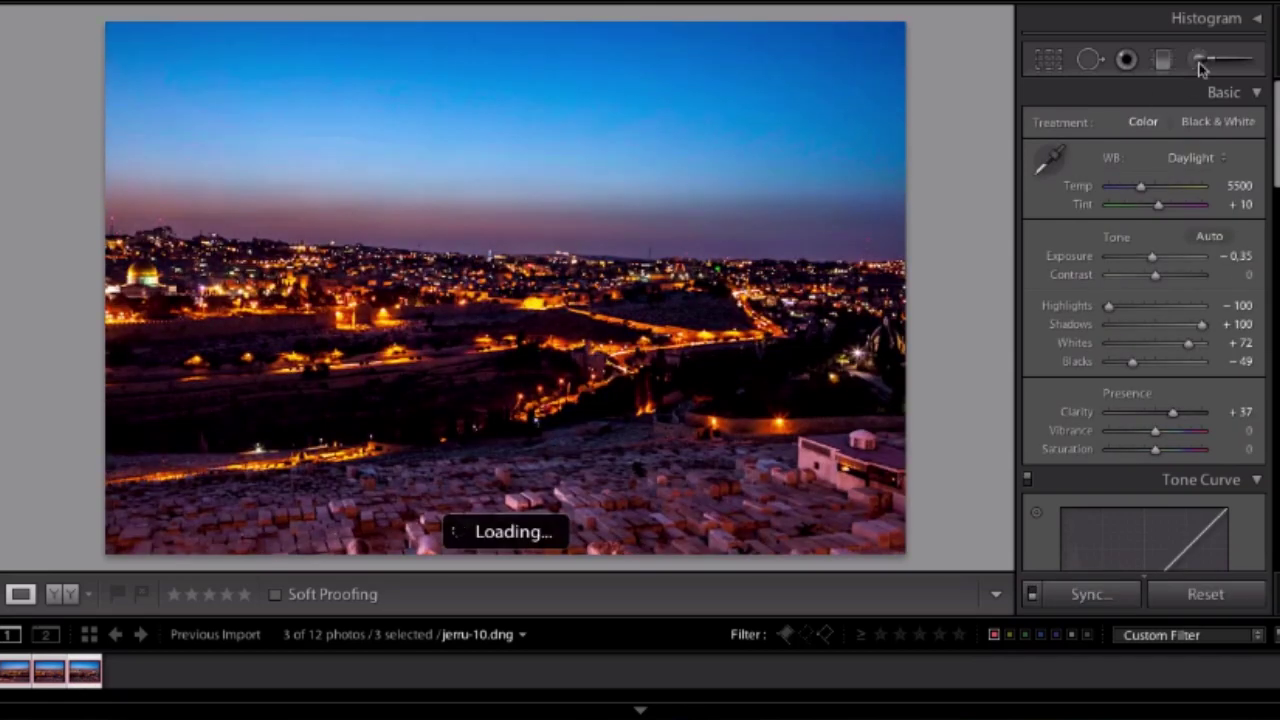
left_click(1199, 60)
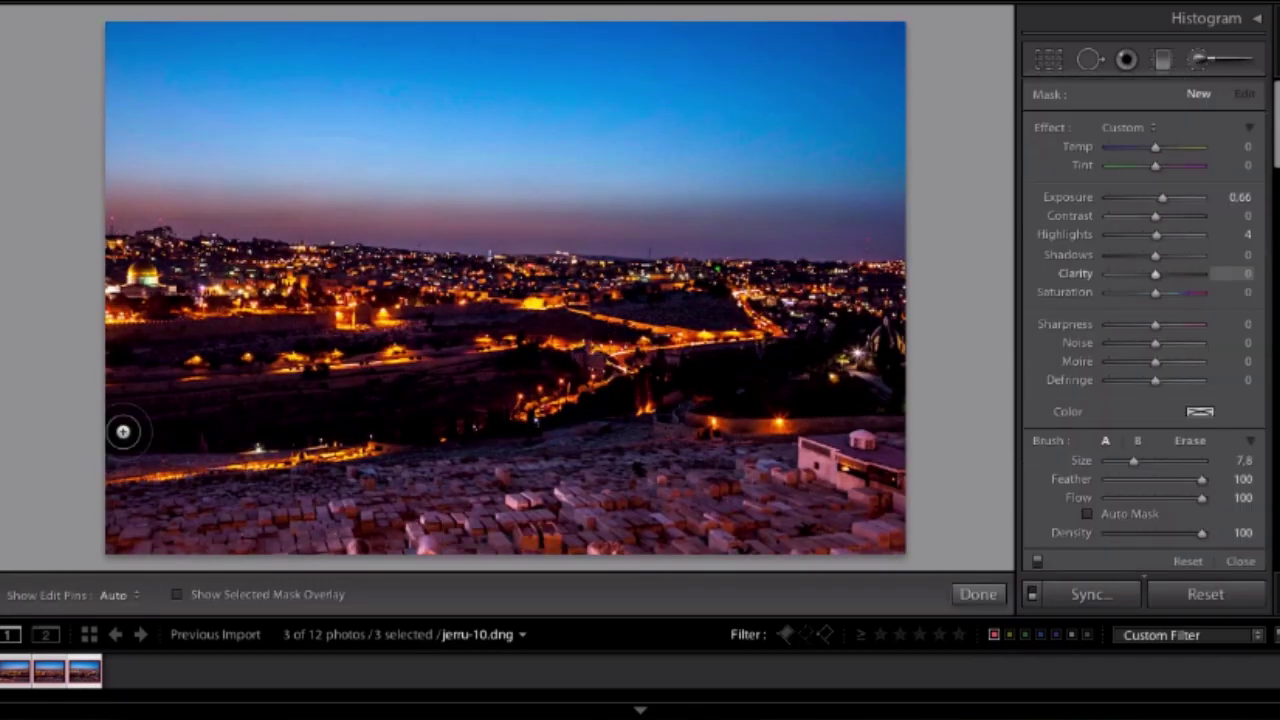
key("h")
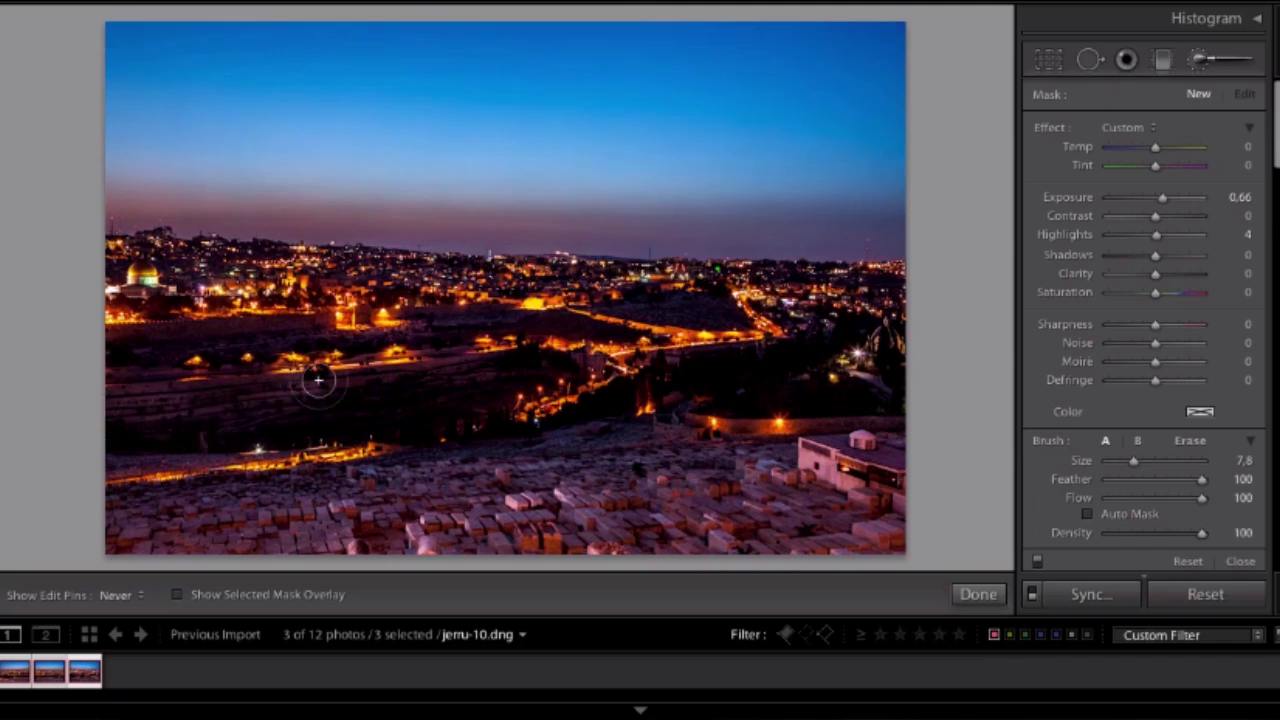
mouse_move(214, 406)
left_mouse_down()
mouse_move(167, 351)
mouse_move(312, 346)
mouse_move(106, 379)
mouse_move(218, 353)
mouse_move(466, 336)
mouse_move(579, 349)
mouse_move(685, 314)
mouse_move(719, 313)
mouse_move(671, 376)
mouse_move(843, 358)
left_mouse_up()
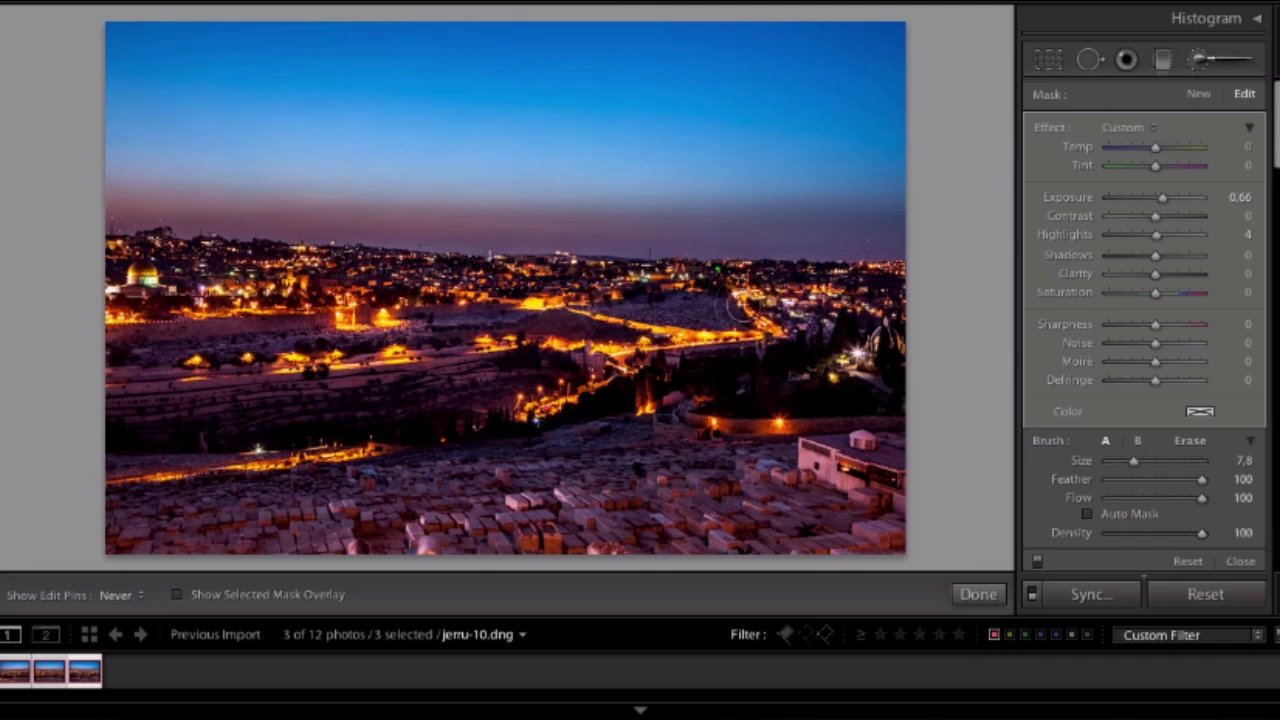
key("h")
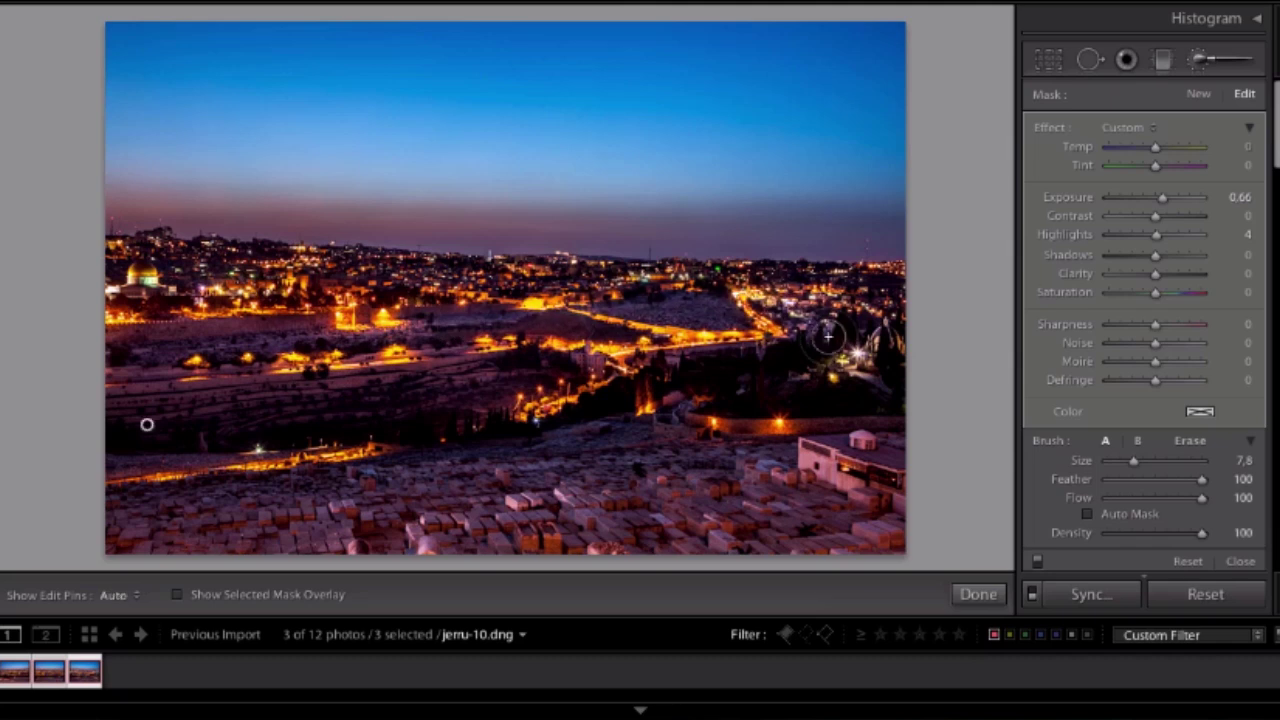
left_click(1241, 562)
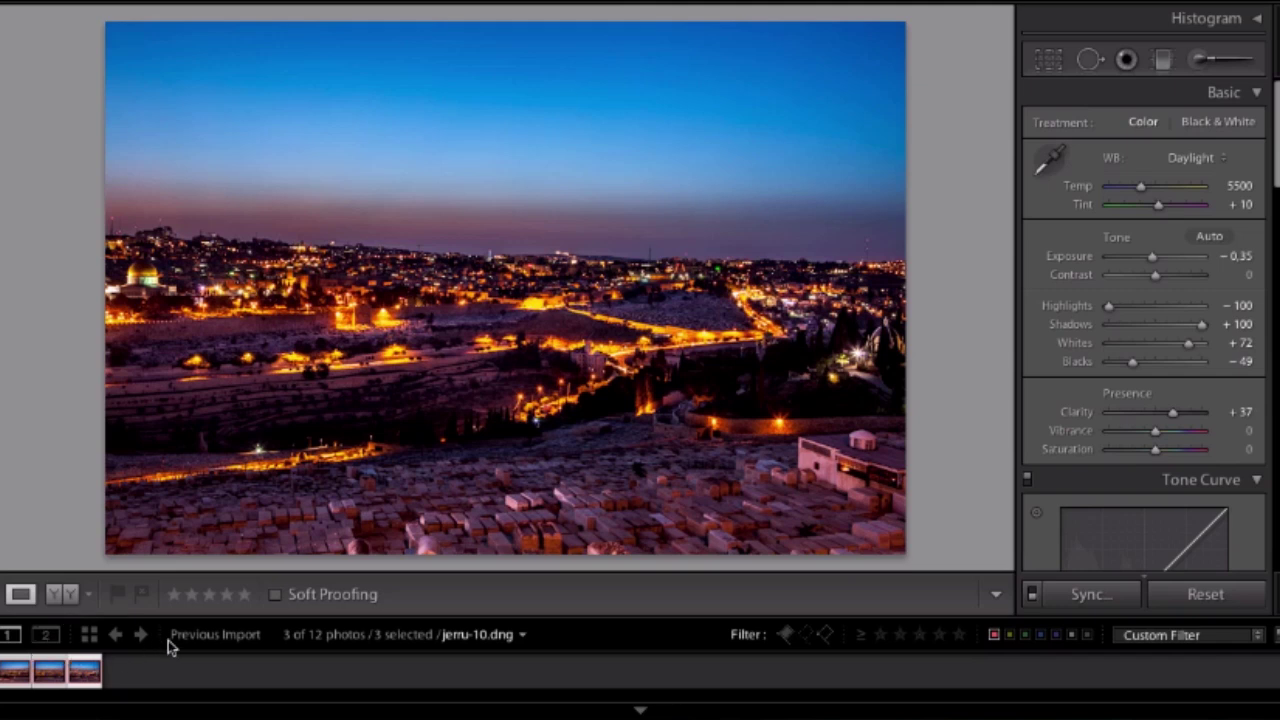
- On jeru-8, enable the Canon EF 24-70mm lens profile corrections and turn on chromatic aberration removal
left_click(15, 676)
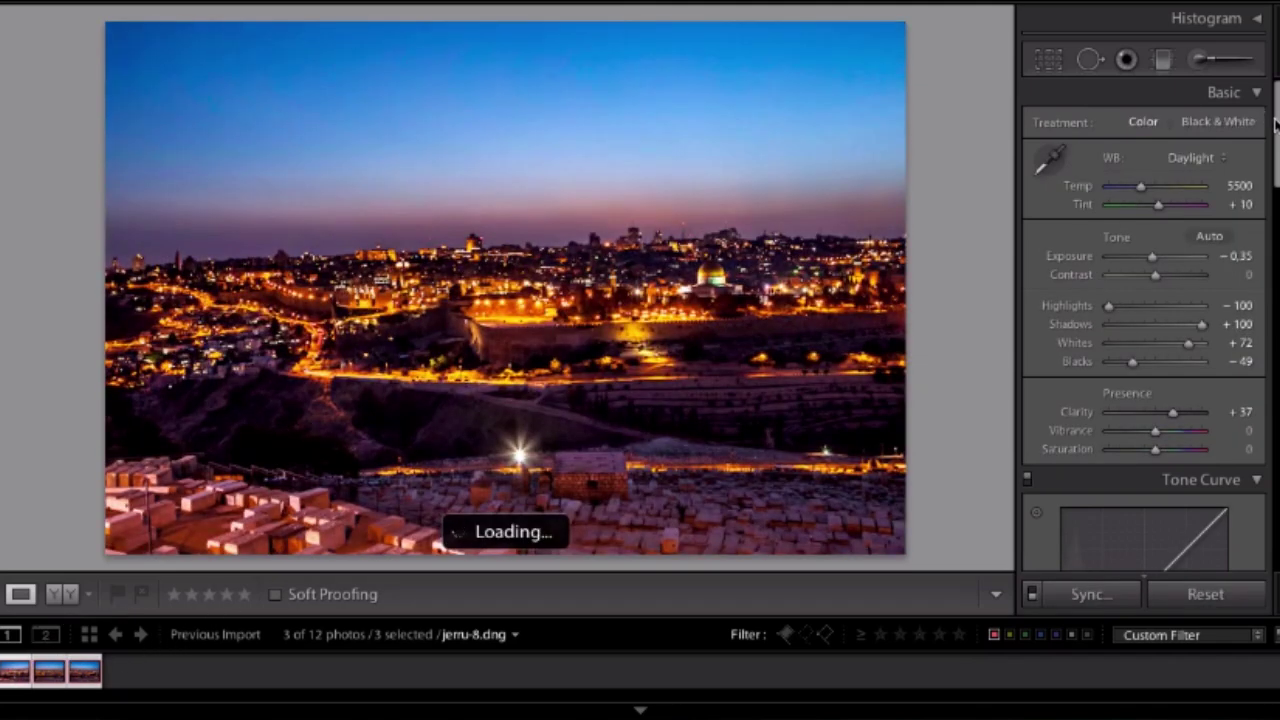
left_click_drag(1275, 122, 1270, 393)
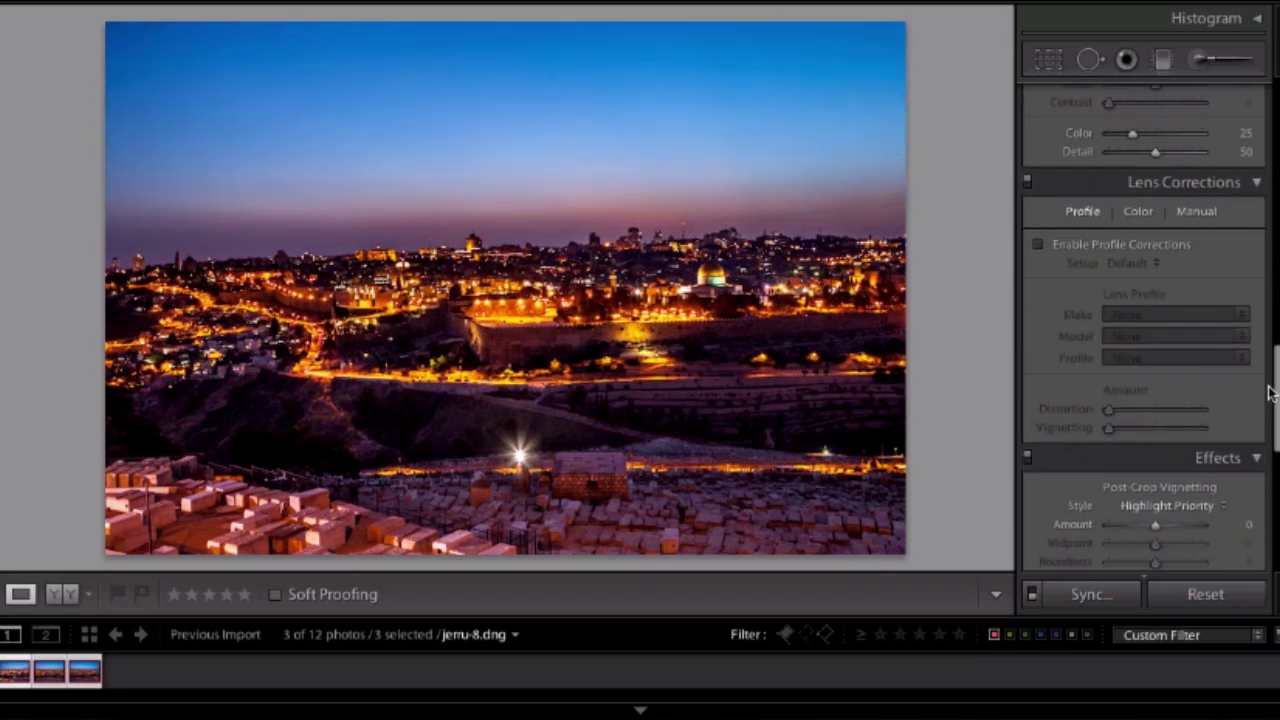
left_click(1122, 248)
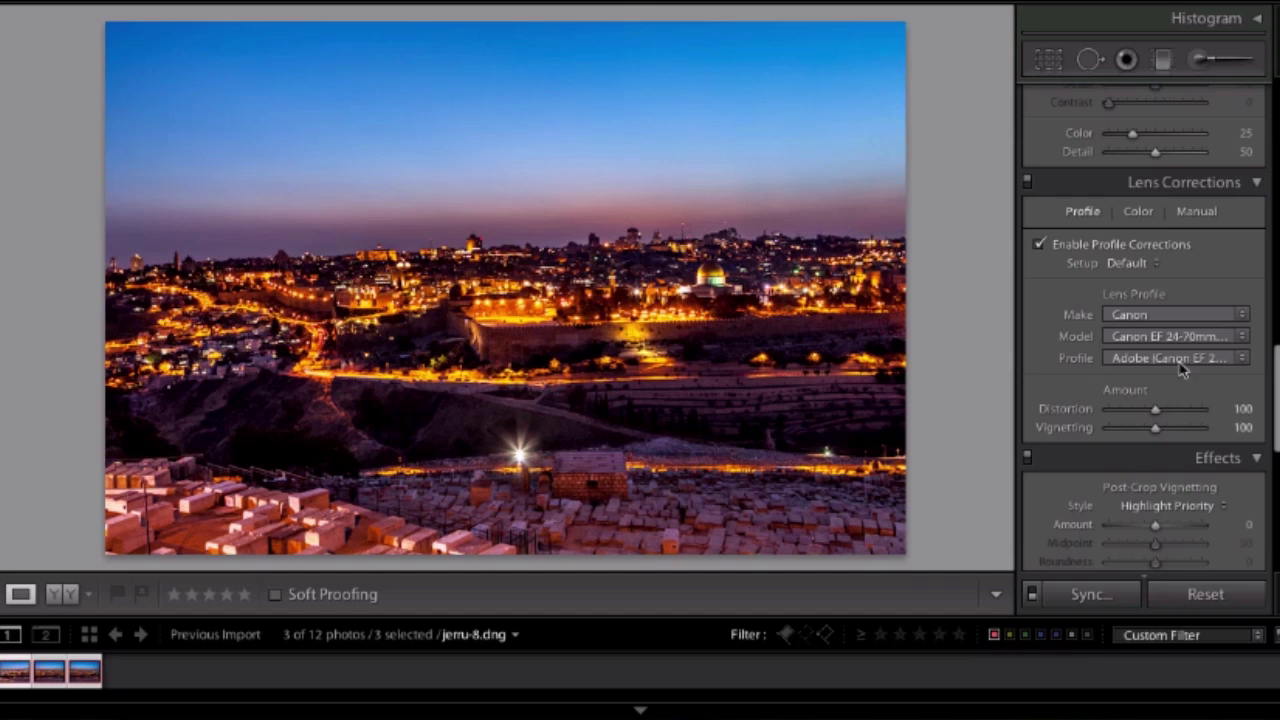
left_click(1137, 212)
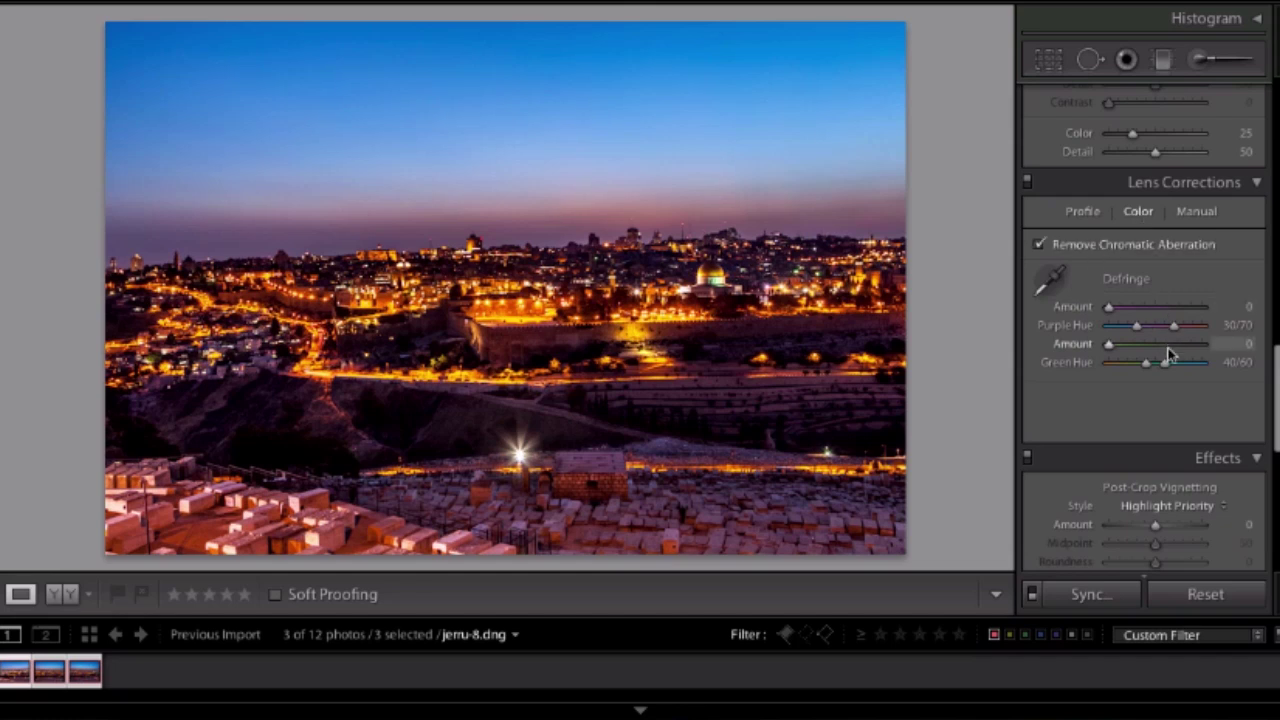
scroll(1277, 352, "up", 5)
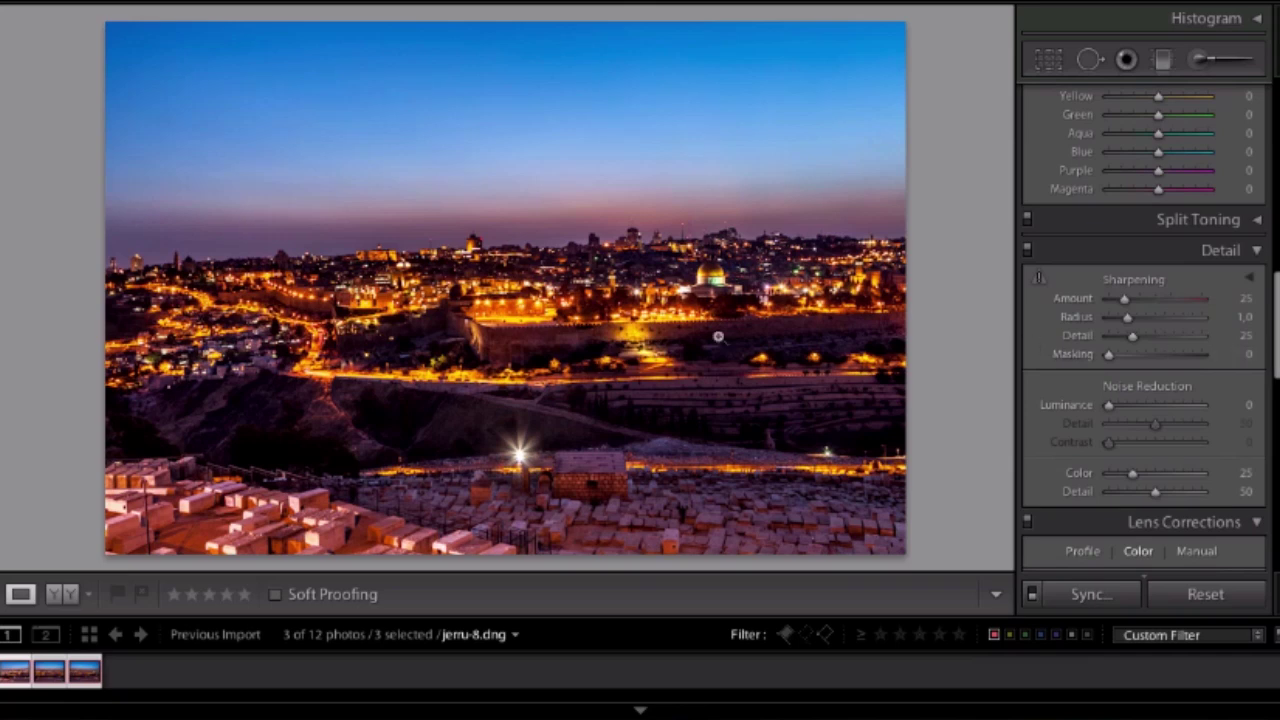
- At 1:1 zoom, move to jeru-9 and set noise reduction to Luminance 34 and Color 70
left_click(680, 316)
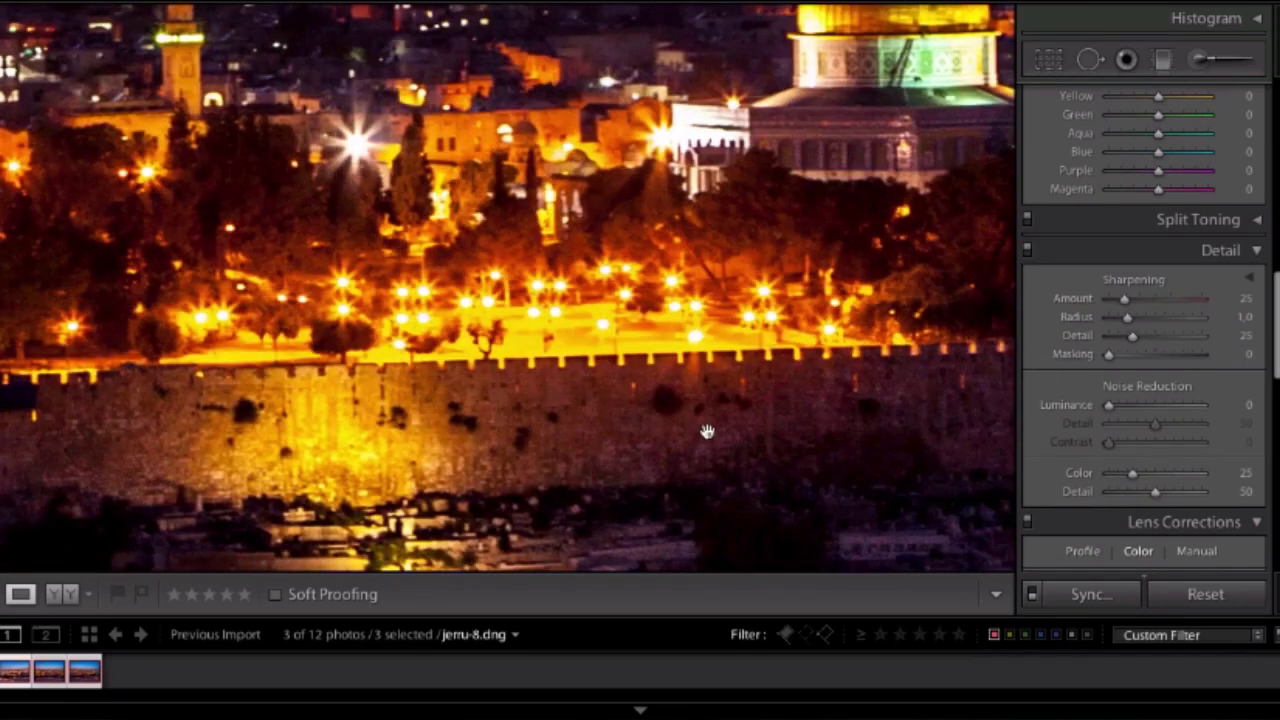
key("Right")
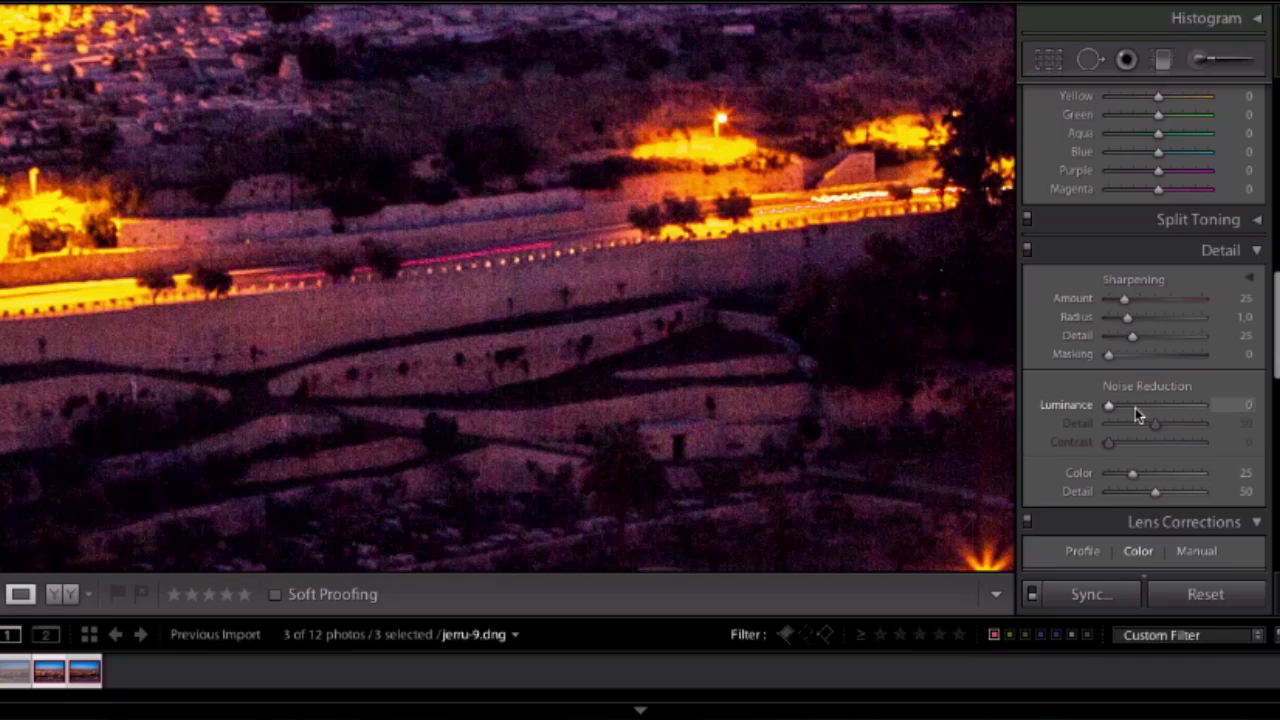
left_click(1136, 405)
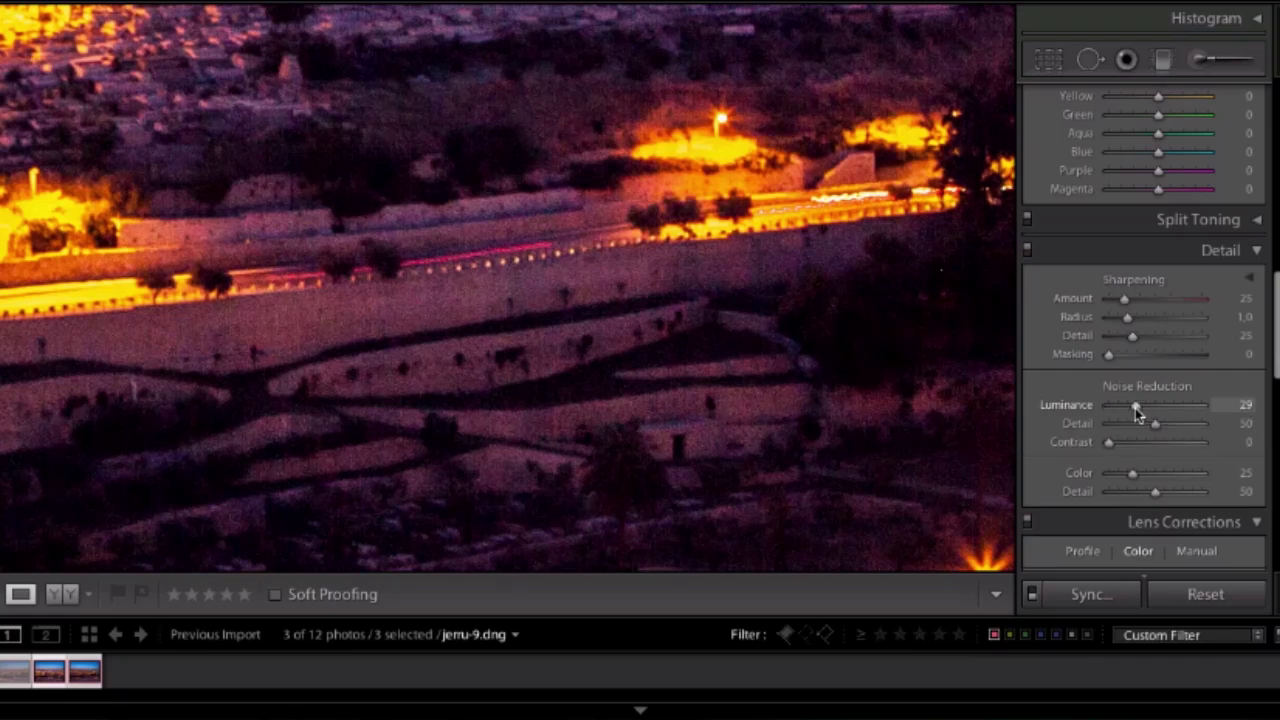
left_click_drag(1135, 410, 1146, 409)
left_click(1172, 477)
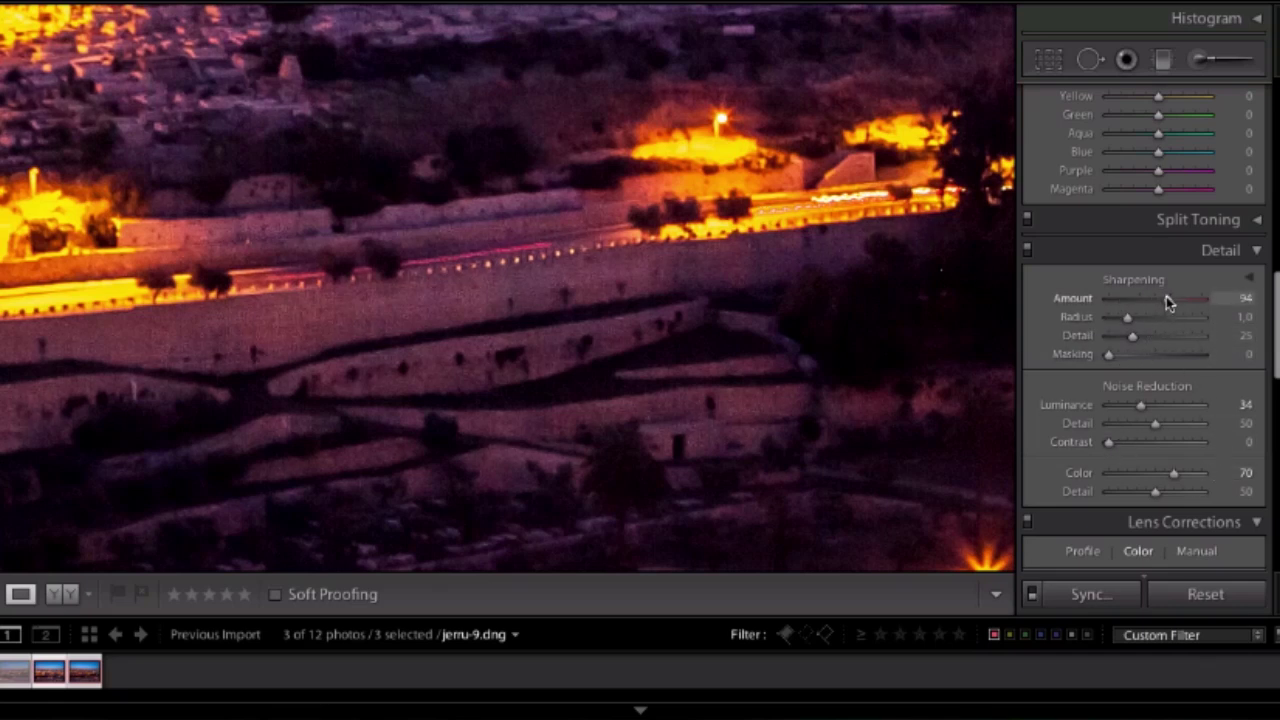
- Lower jeru-9's sharpening Amount from 94 to 70 with Masking 82, then return to Fit view
left_click_drag(1166, 298, 1152, 303)
left_click(1110, 358, "alt")
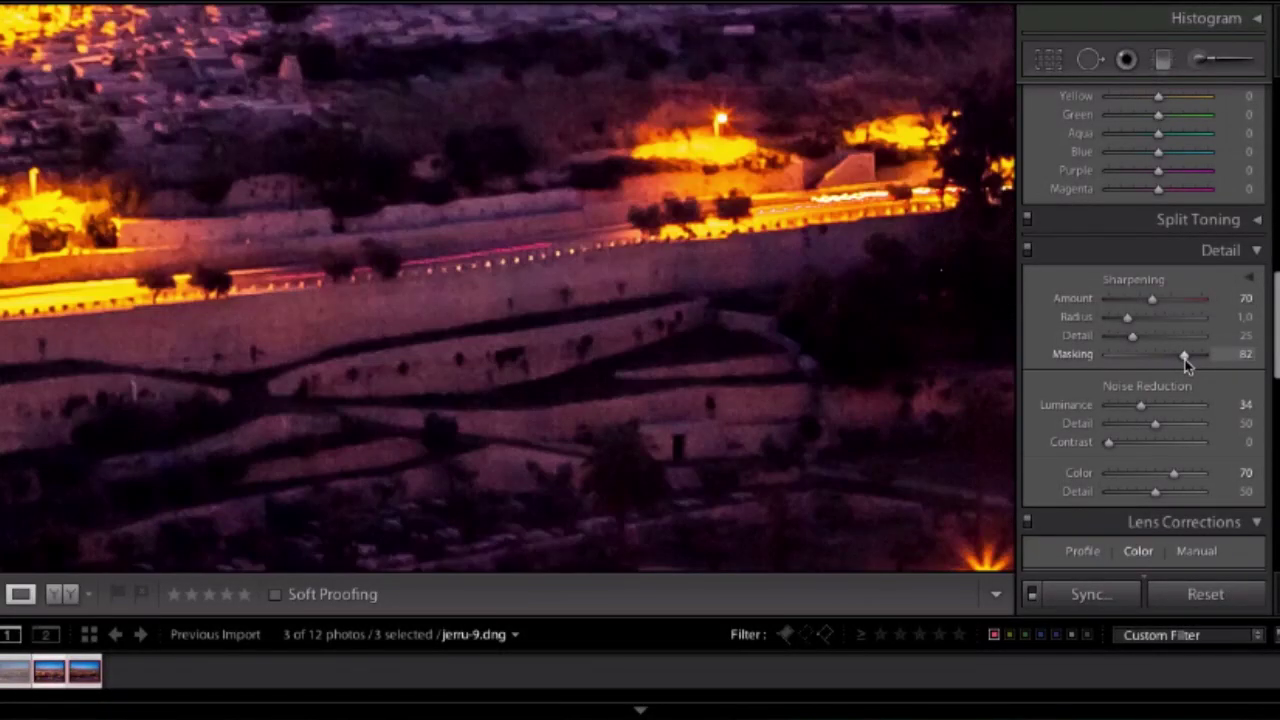
left_click(640, 249)
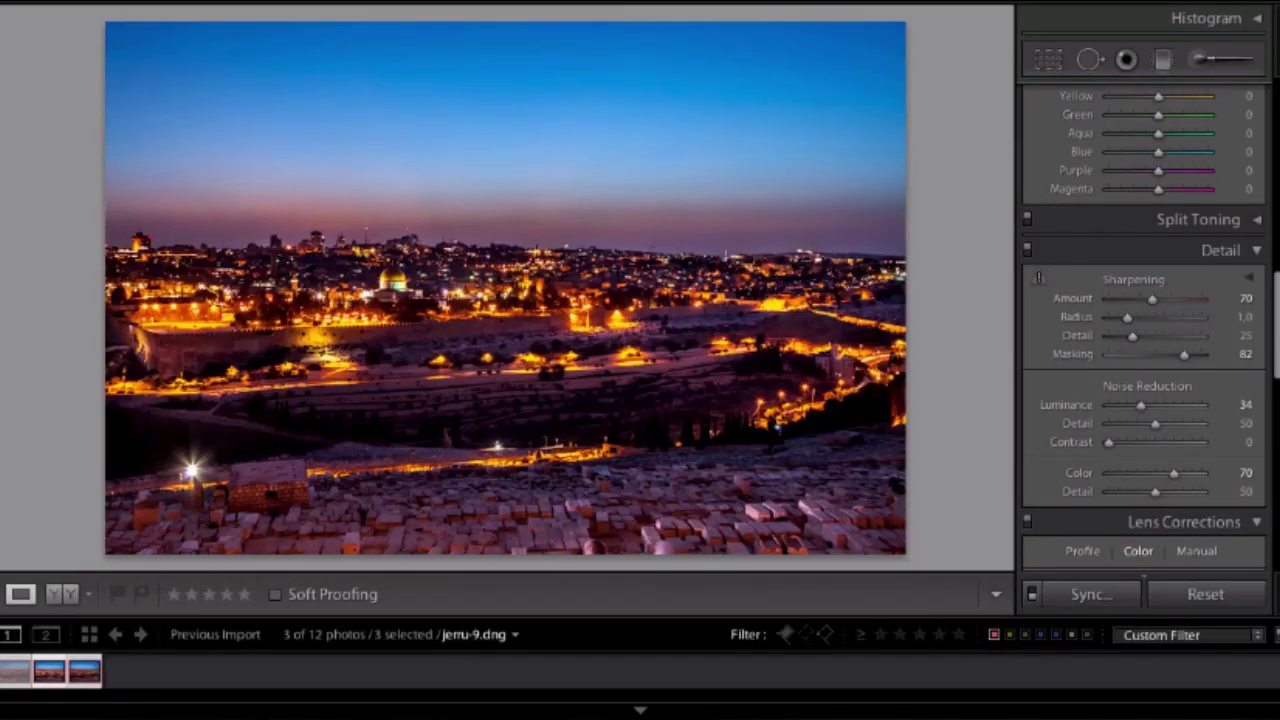
- Set jeru-9's exposure to −0.55 and sync its settings, minus Brush, to the other selected photos
scroll(1266, 300, "up", 10)
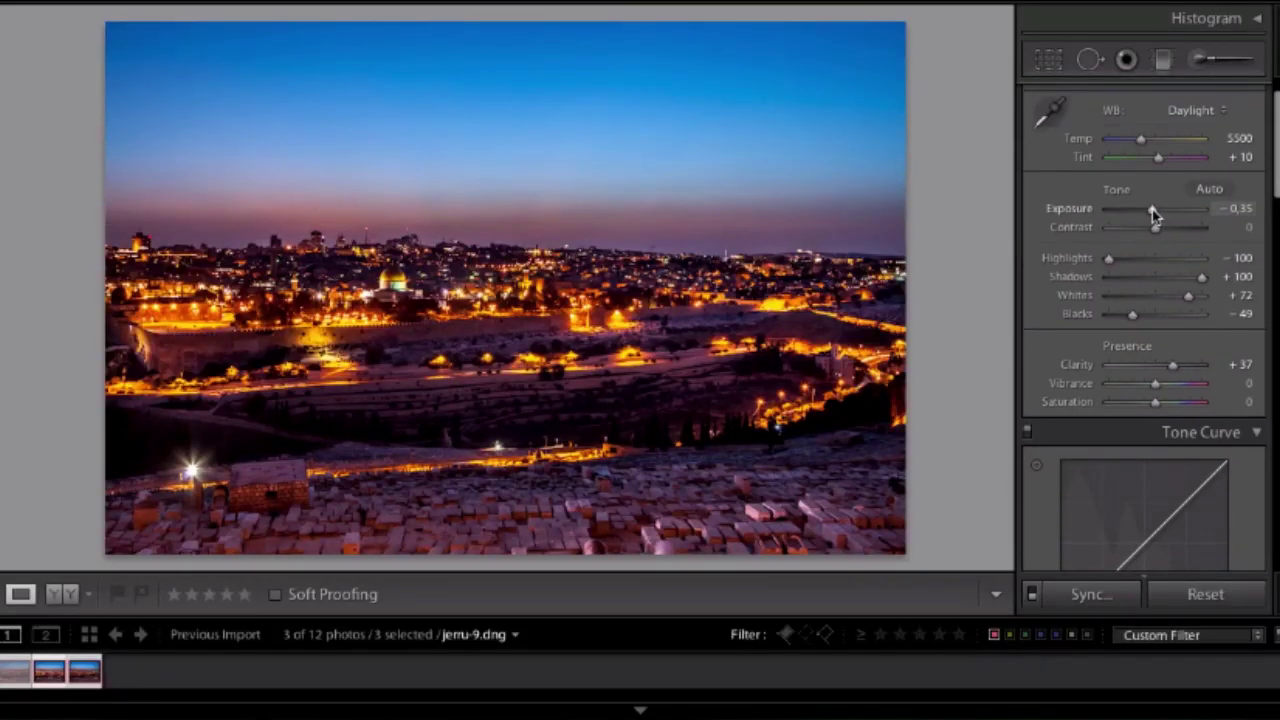
left_click_drag(1153, 214, 1151, 215)
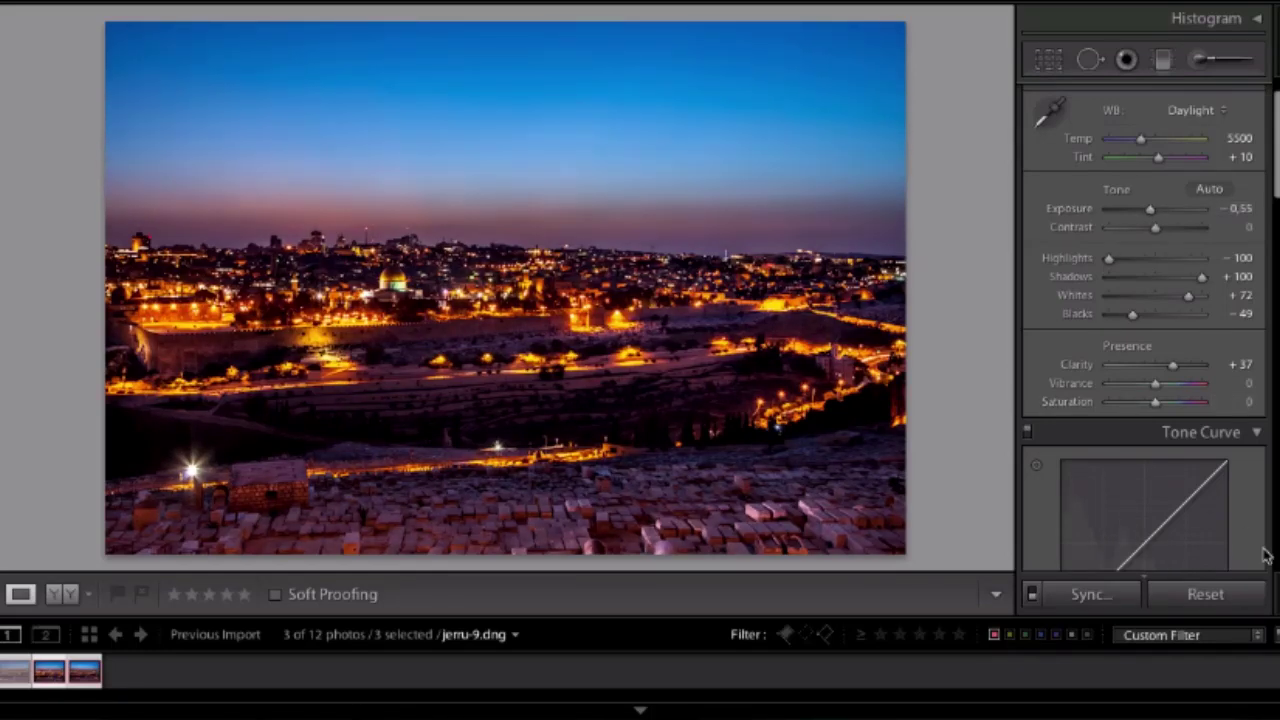
left_click(1089, 595)
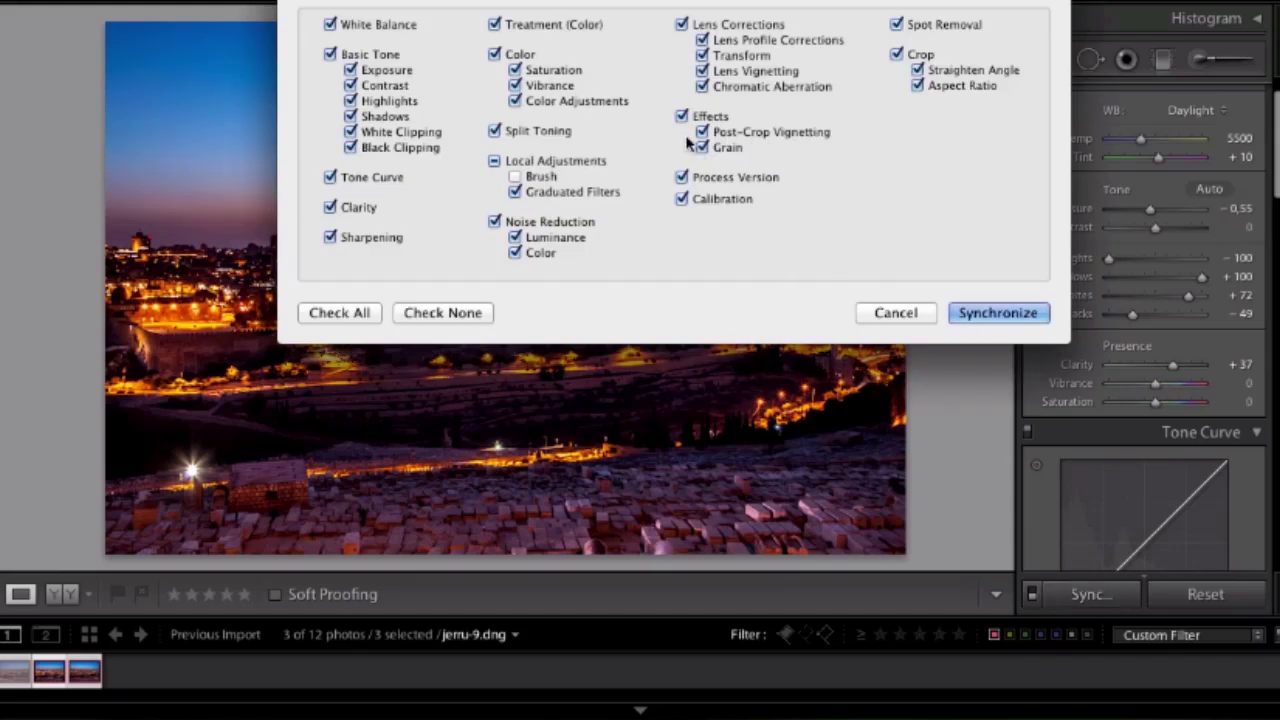
left_click(996, 316)
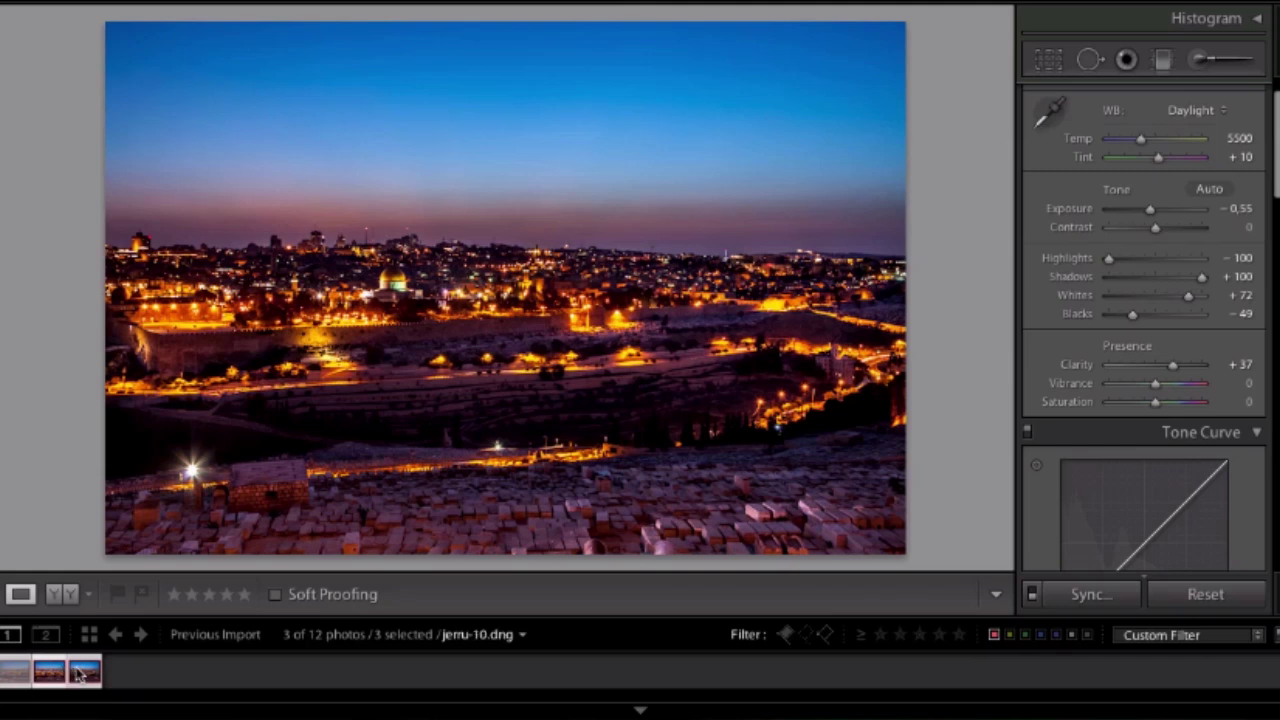
- Send the three selected Jerusalem photos to Photoshop with Edit In > Merge to Panorama
left_click(84, 673)
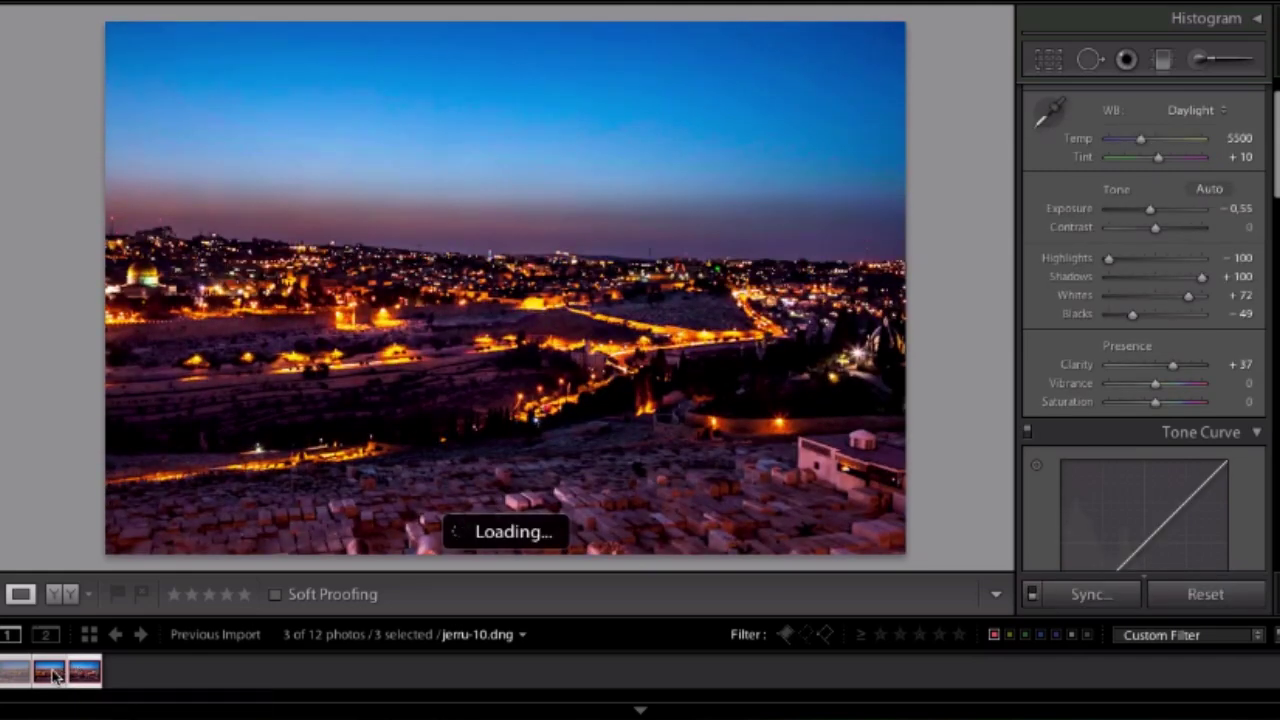
left_click(16, 684)
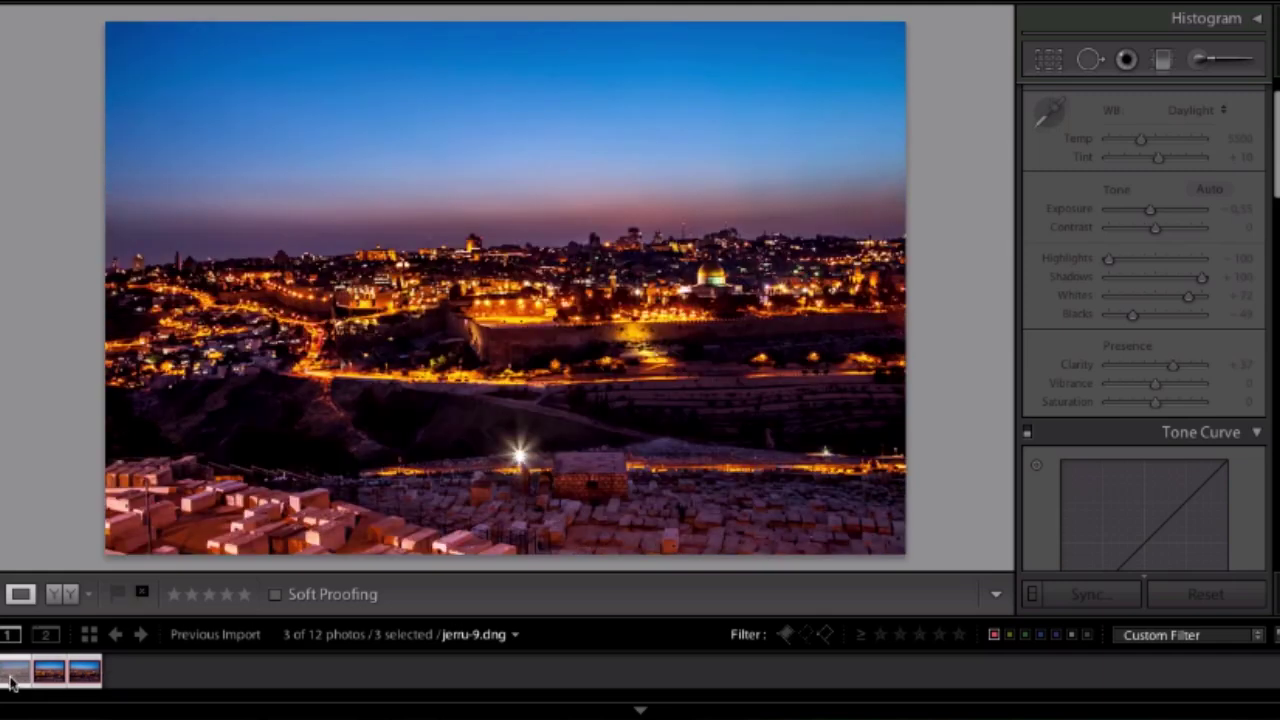
right_click(12, 684)
left_click(10, 684)
right_click(6, 684)
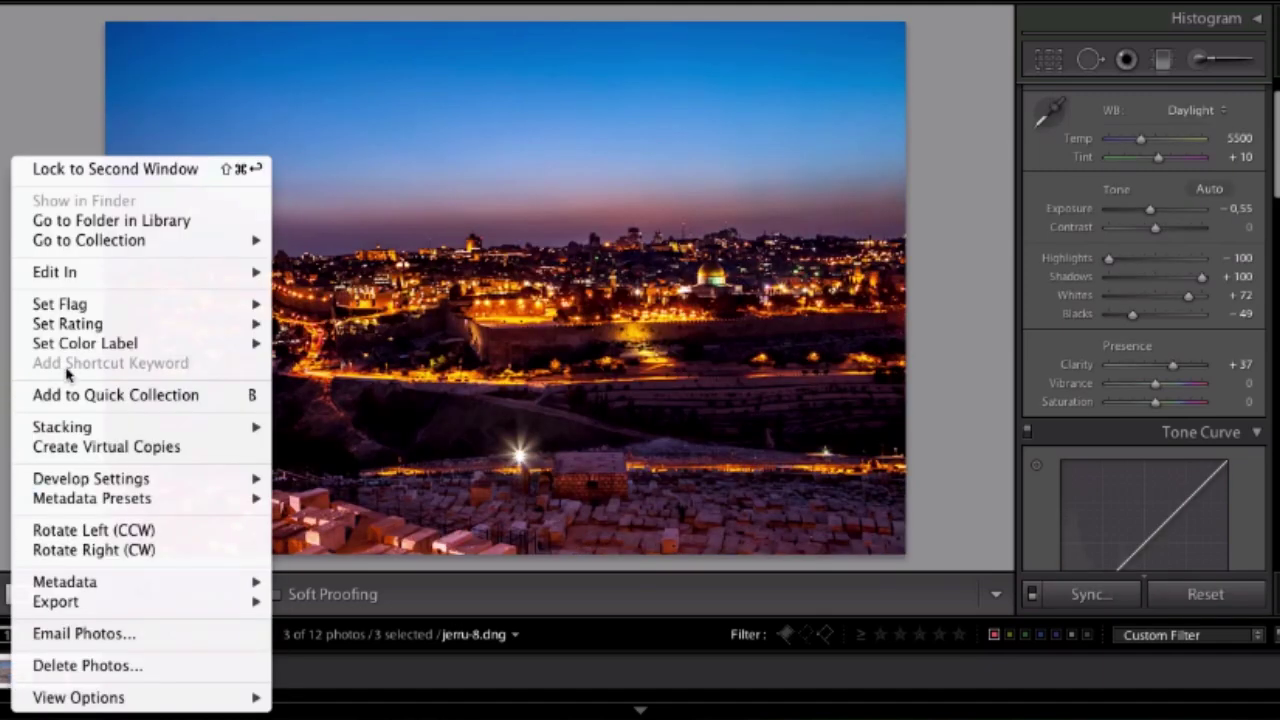
mouse_move(157, 280)
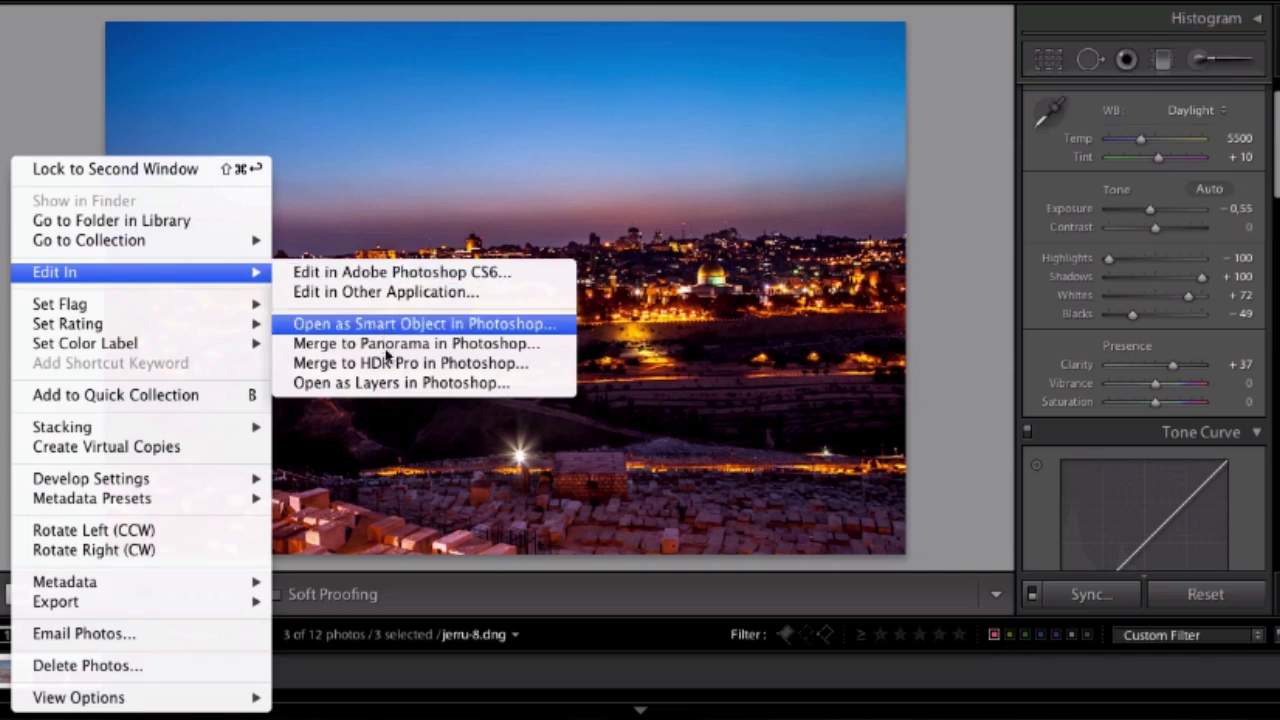
left_click(437, 343)
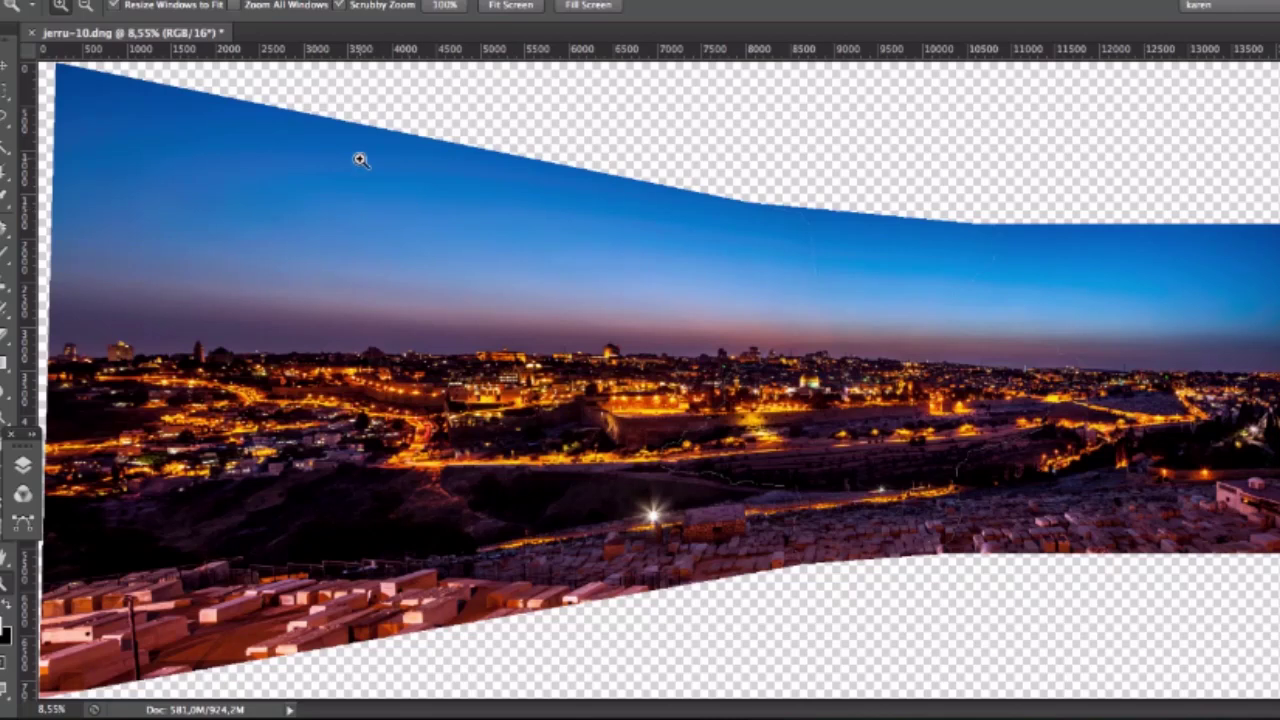
- Flatten the merged panorama into a single Background layer
left_click(23, 467)
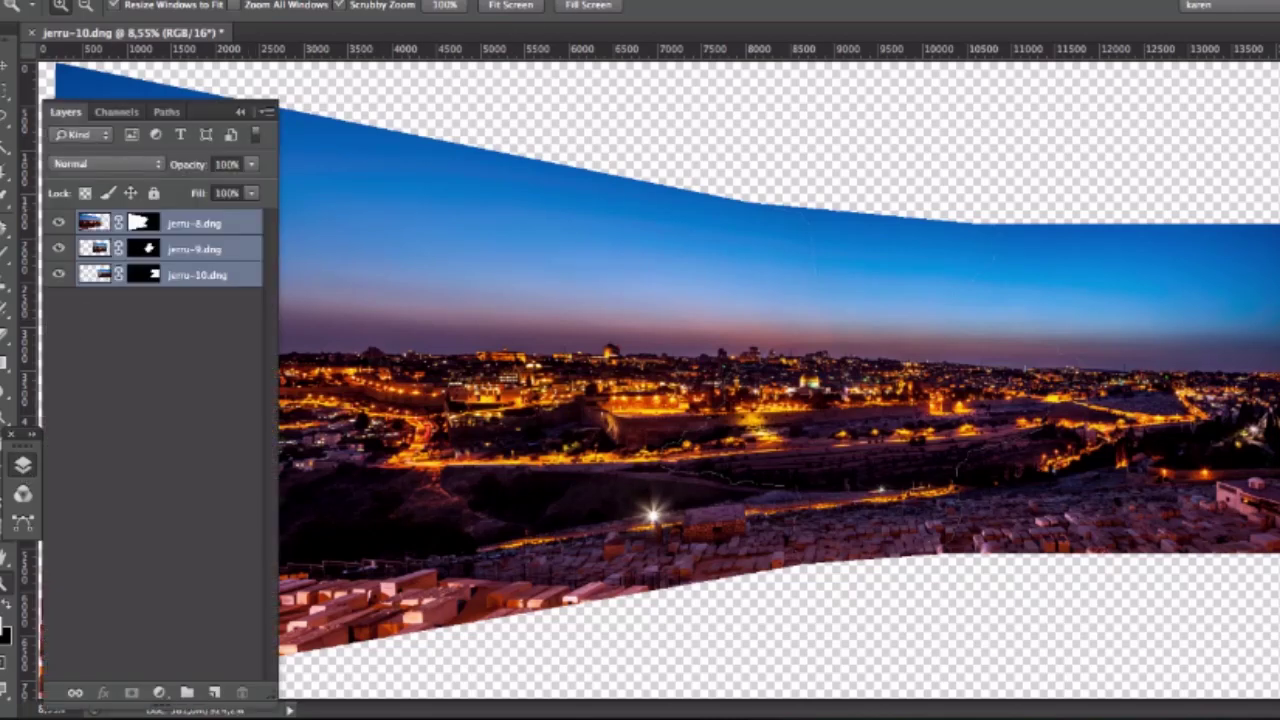
left_click(290, 0)
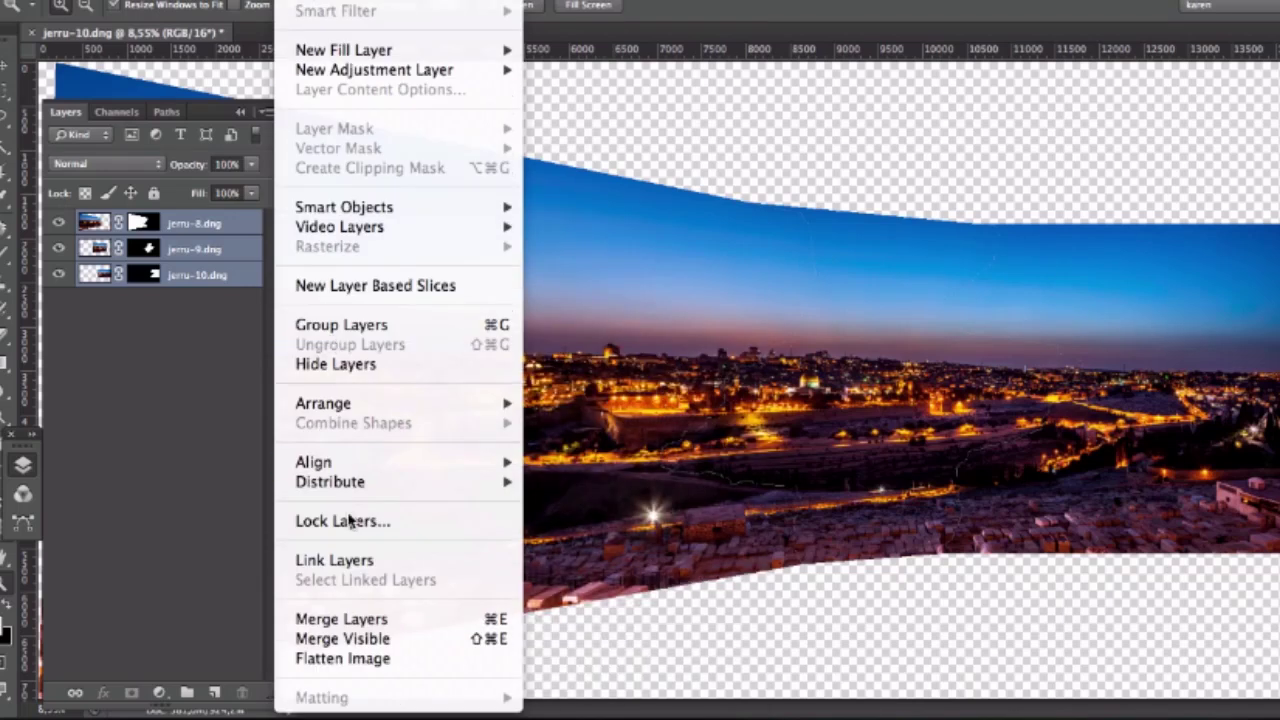
left_click(394, 659)
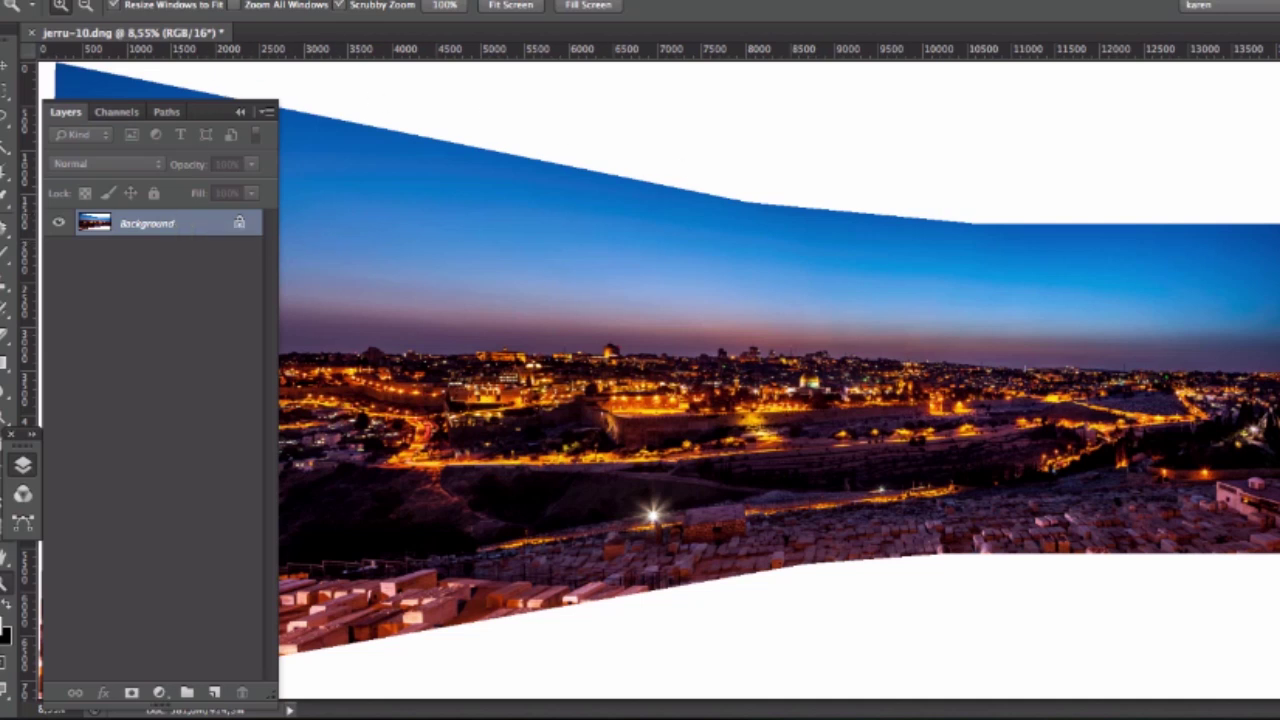
- Resize the panorama from 14081 to 5000 pixels wide (5000 × 2561) with proportions constrained
left_click(245, 0)
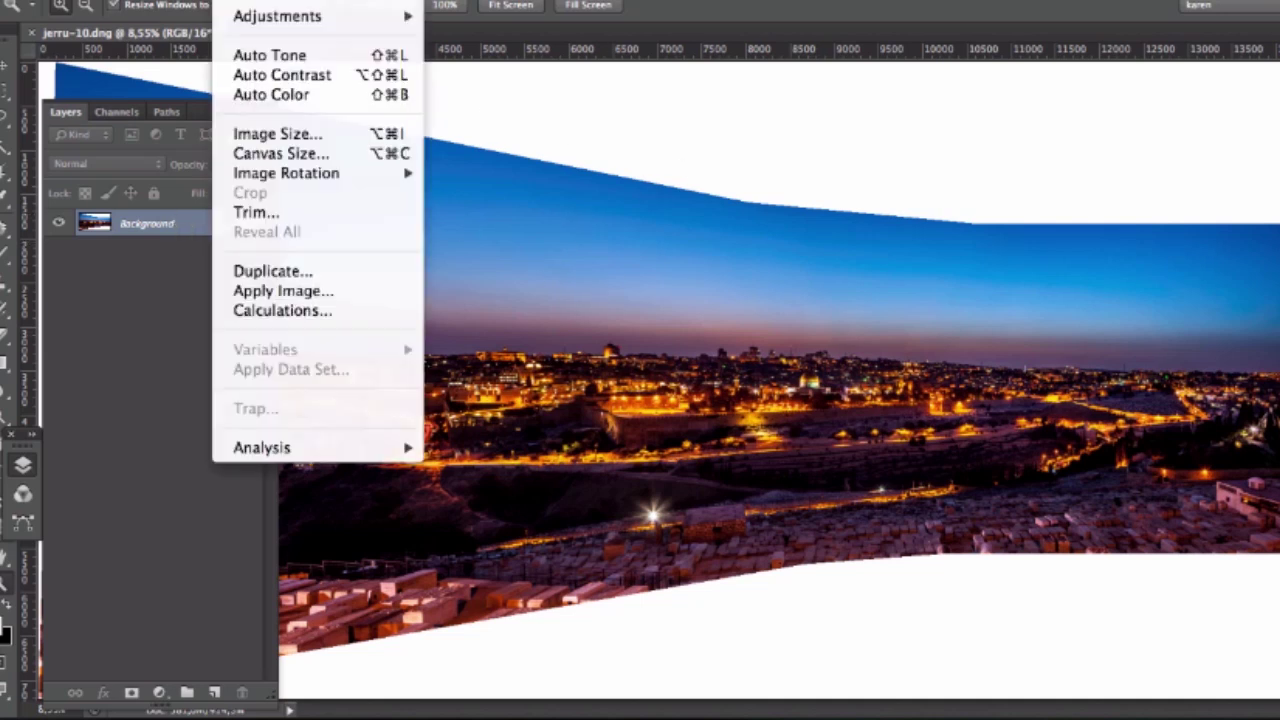
left_click(331, 137)
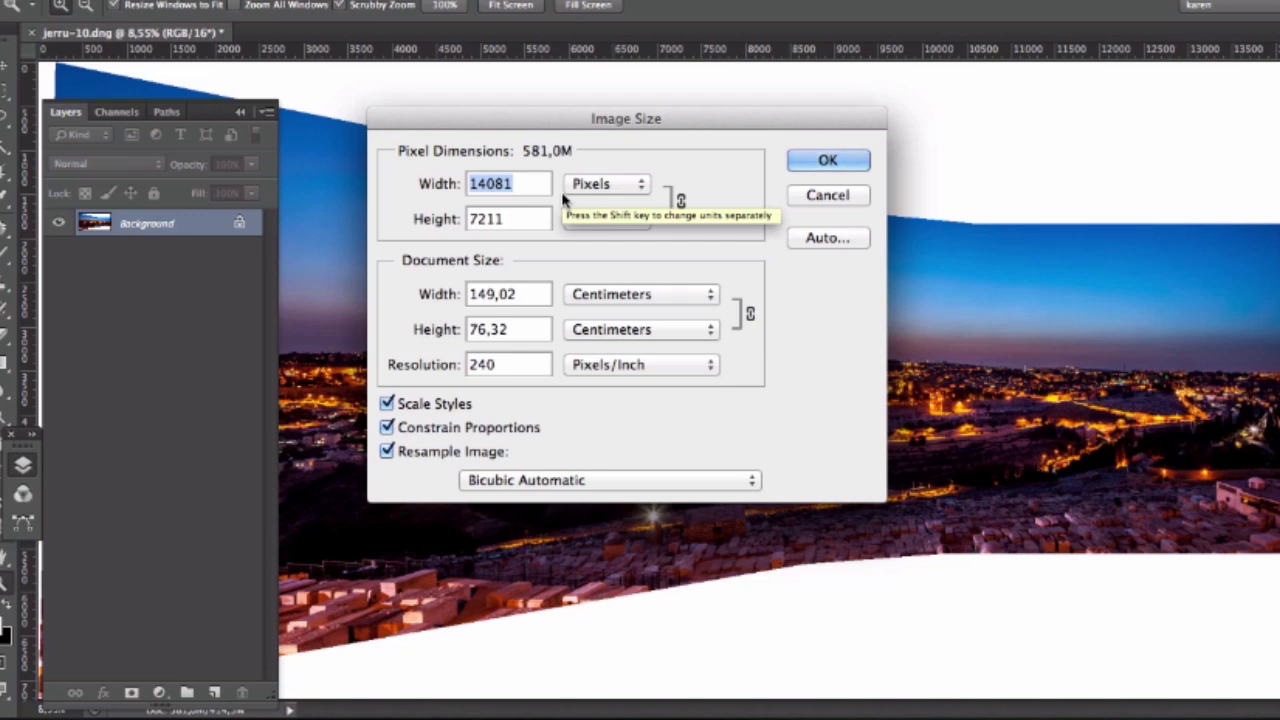
type("5000")
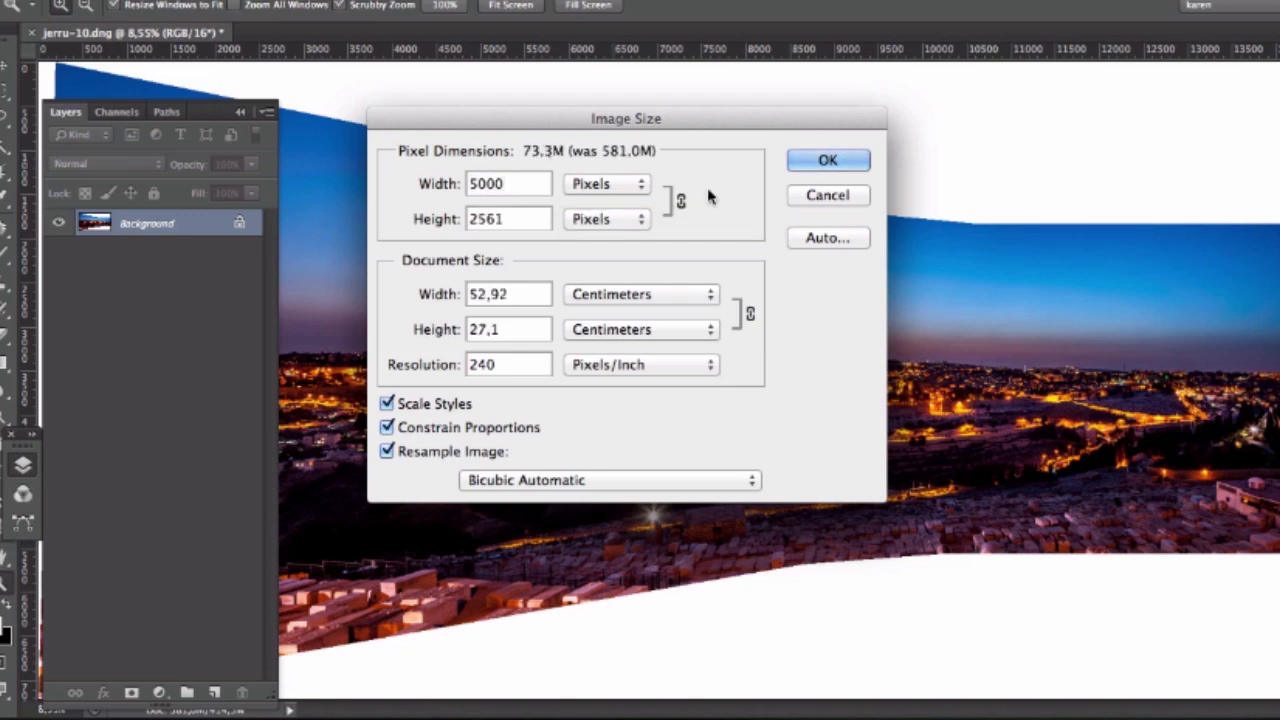
left_click(829, 162)
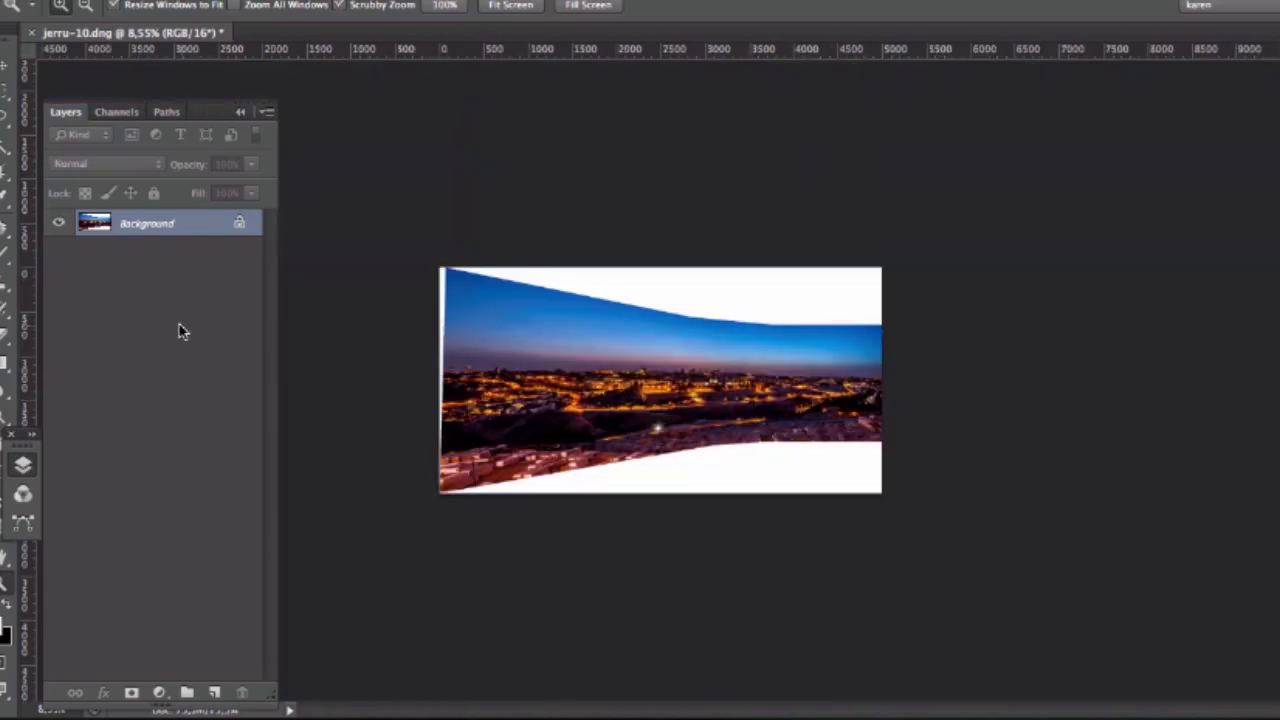
- Duplicate Background and apply Adaptive Wide Angle Panorama correction at 103% scale, comparing against the original
left_click_drag(200, 228, 214, 692)
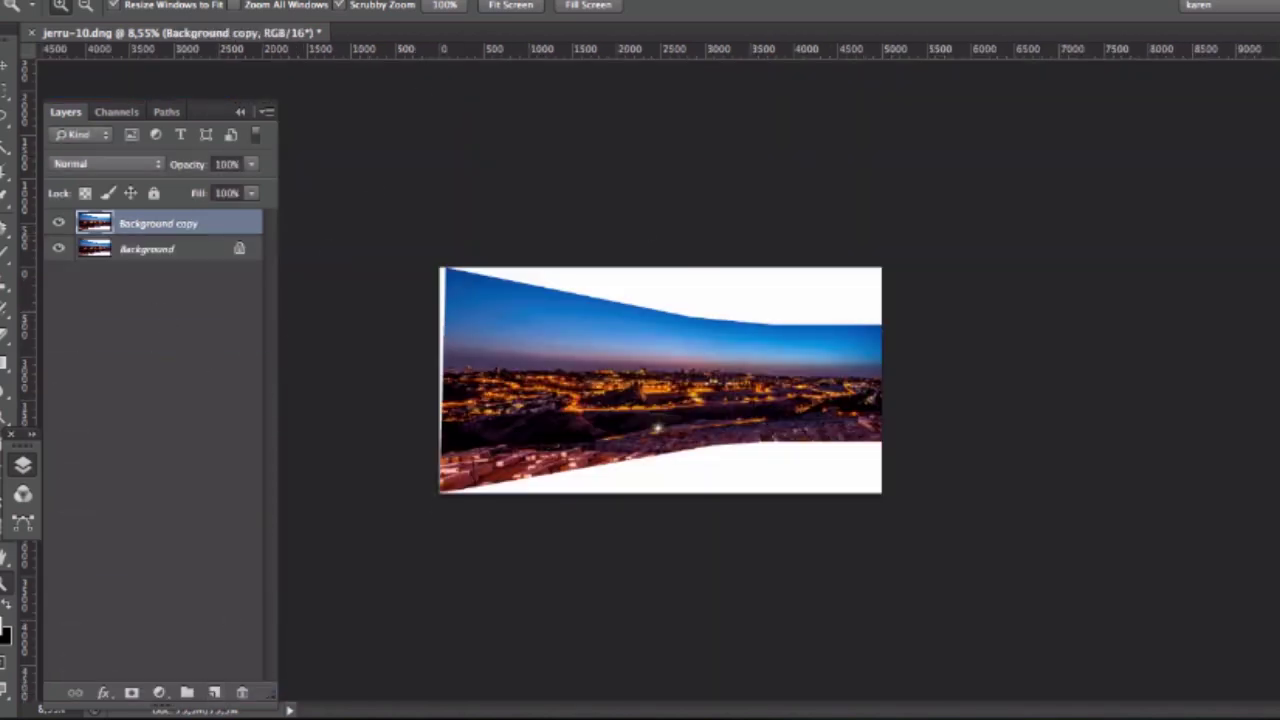
left_click(460, 0)
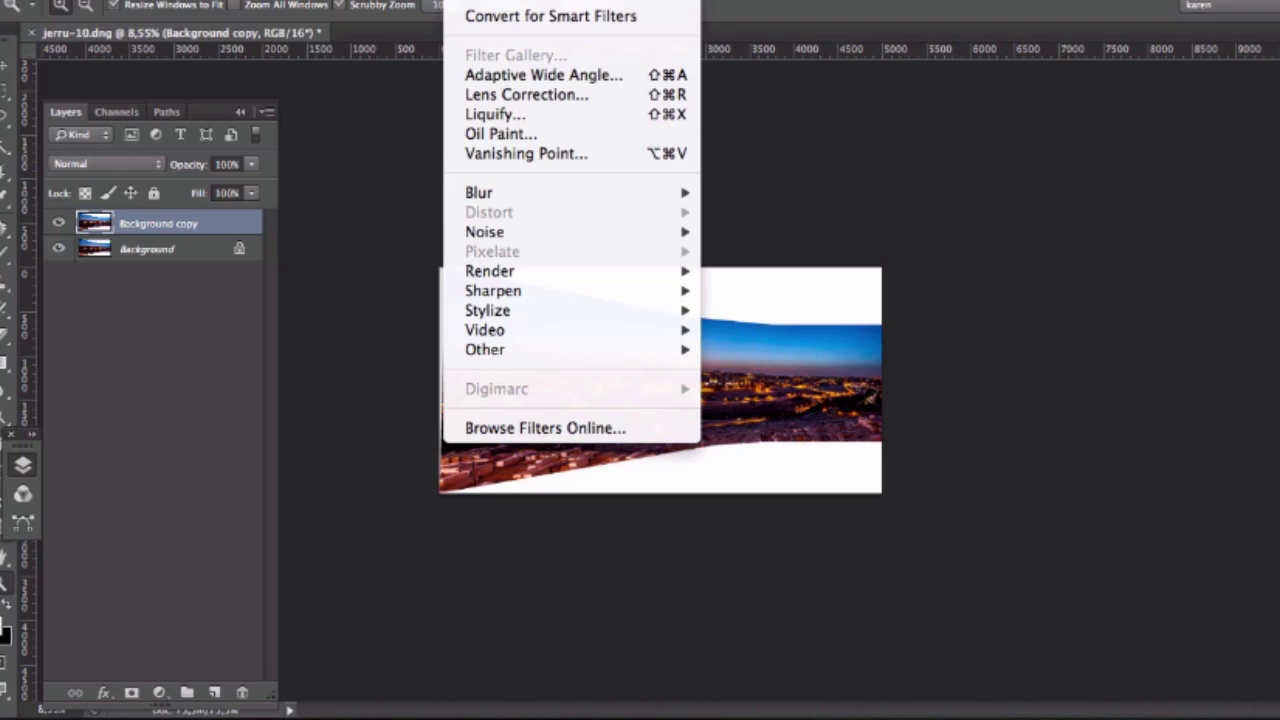
left_click(529, 76)
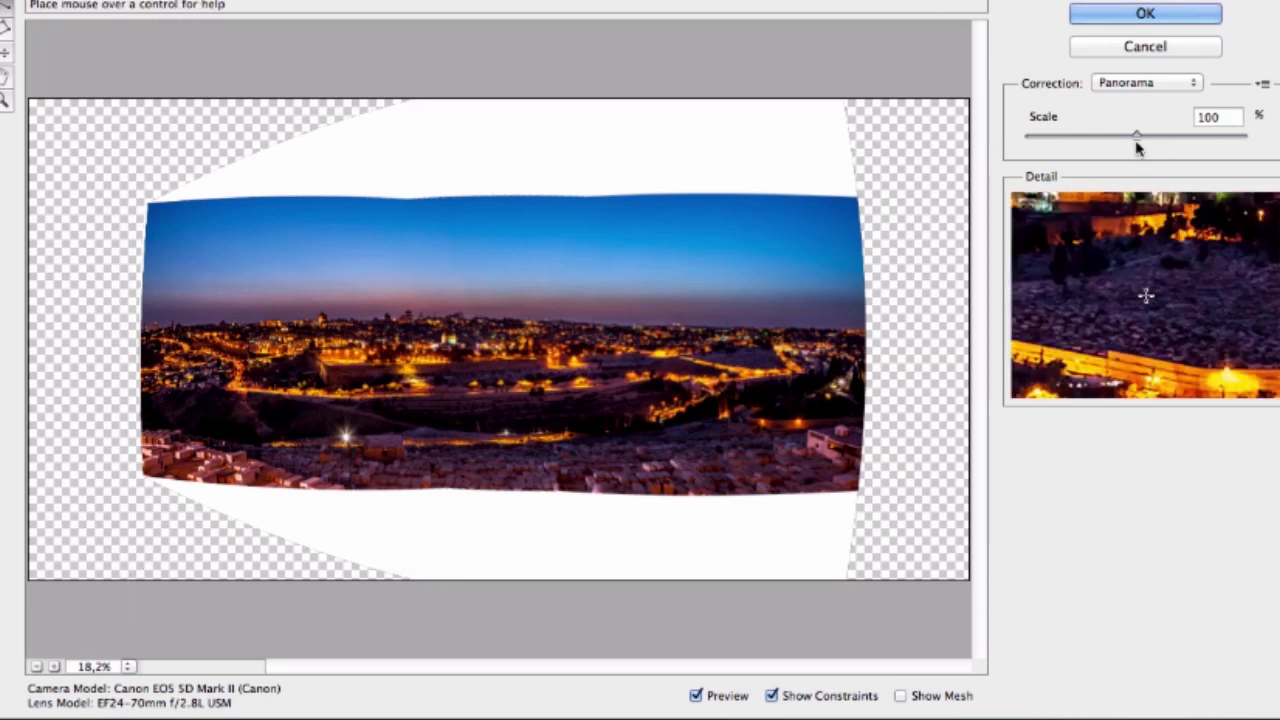
left_click_drag(1137, 137, 1143, 138)
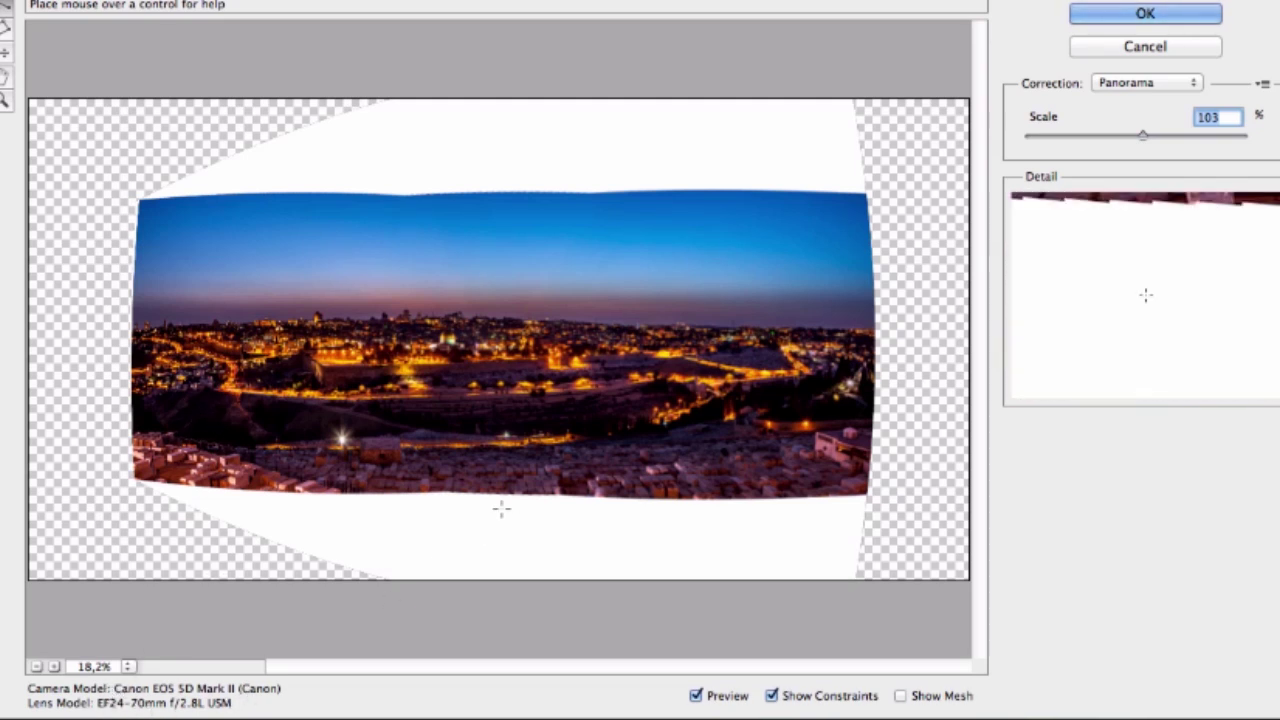
left_click(1097, 16)
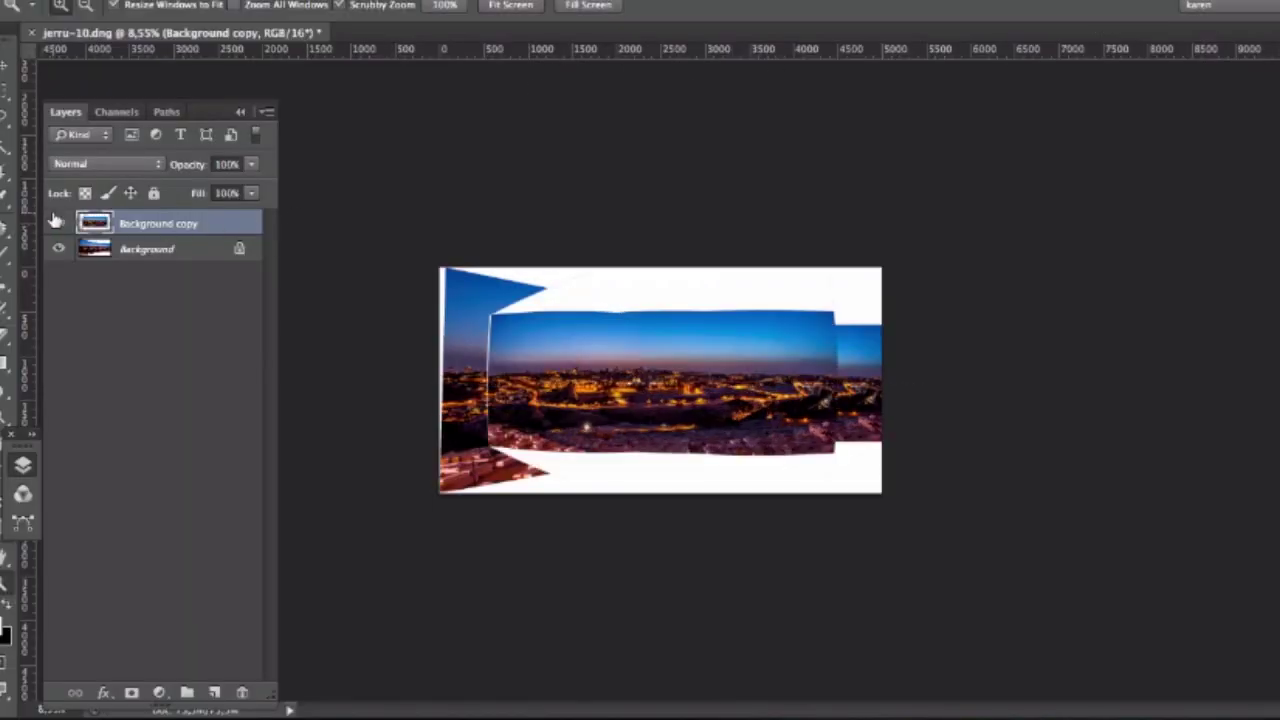
left_click(58, 223)
left_click(58, 223)
- Hide the original Background and crop all four edges inward past the curved white borders
left_click(59, 249)
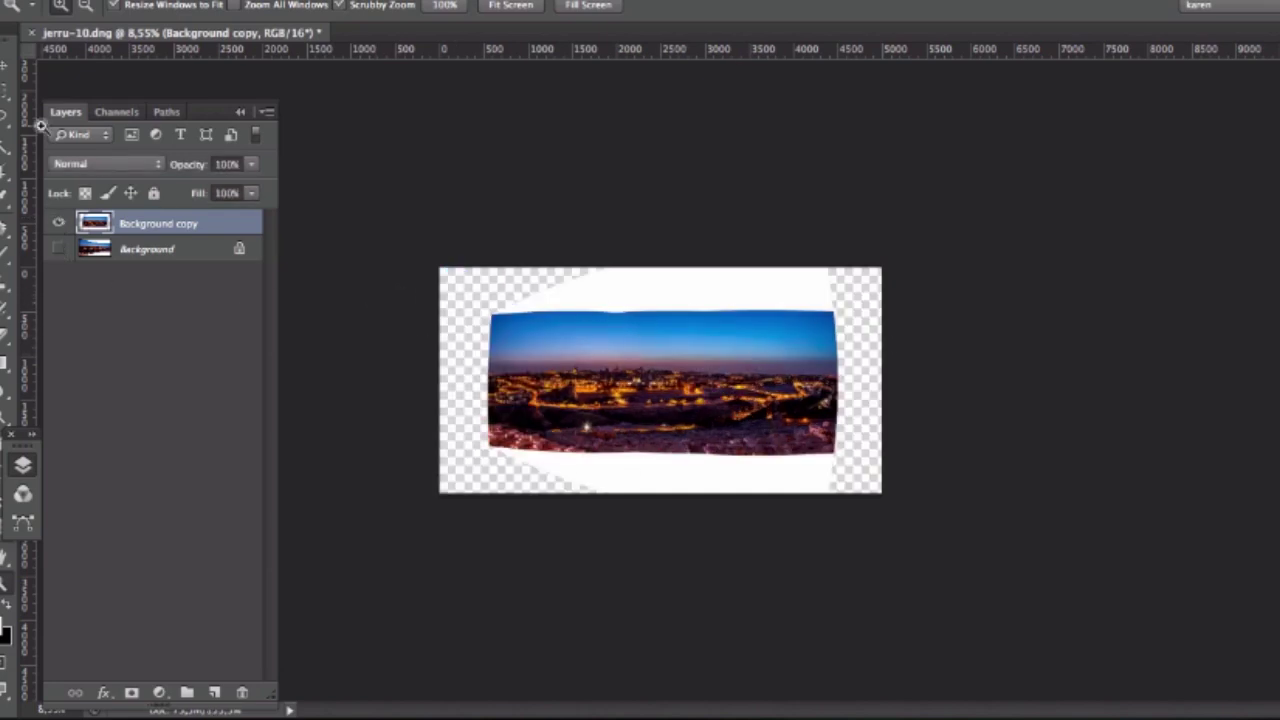
left_click(8, 168)
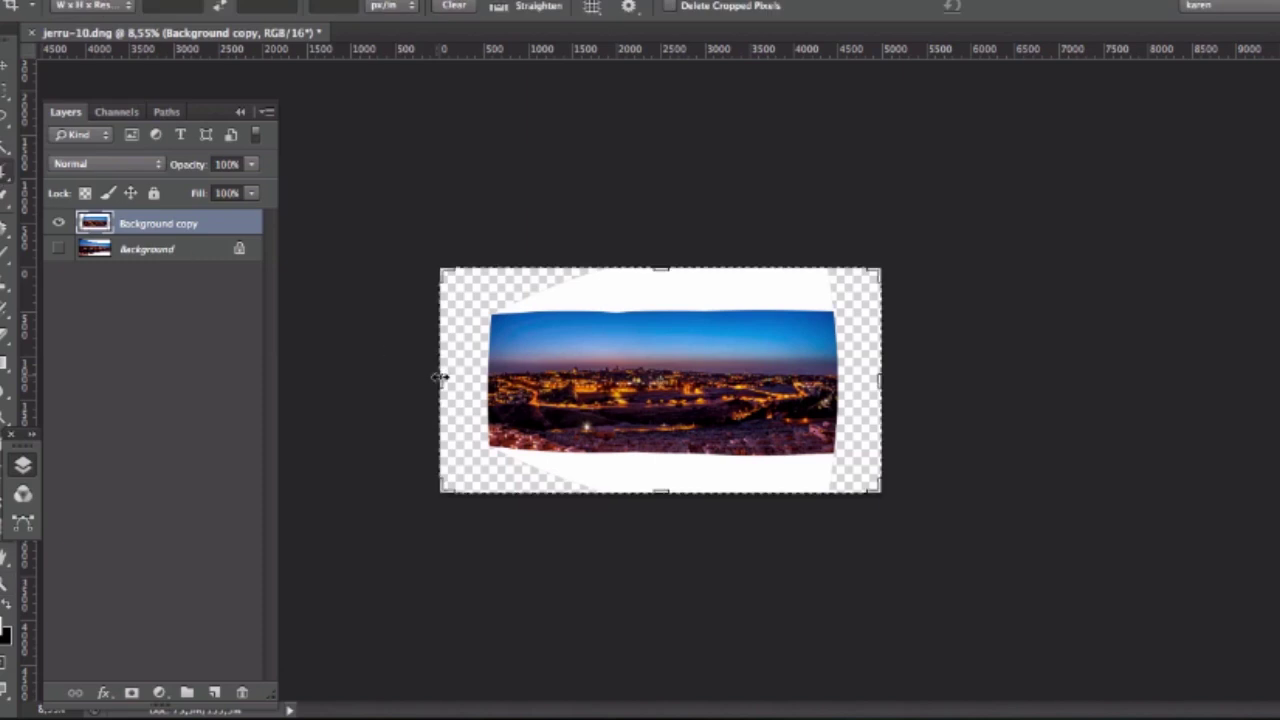
left_click_drag(436, 375, 468, 376)
left_click_drag(660, 266, 661, 296)
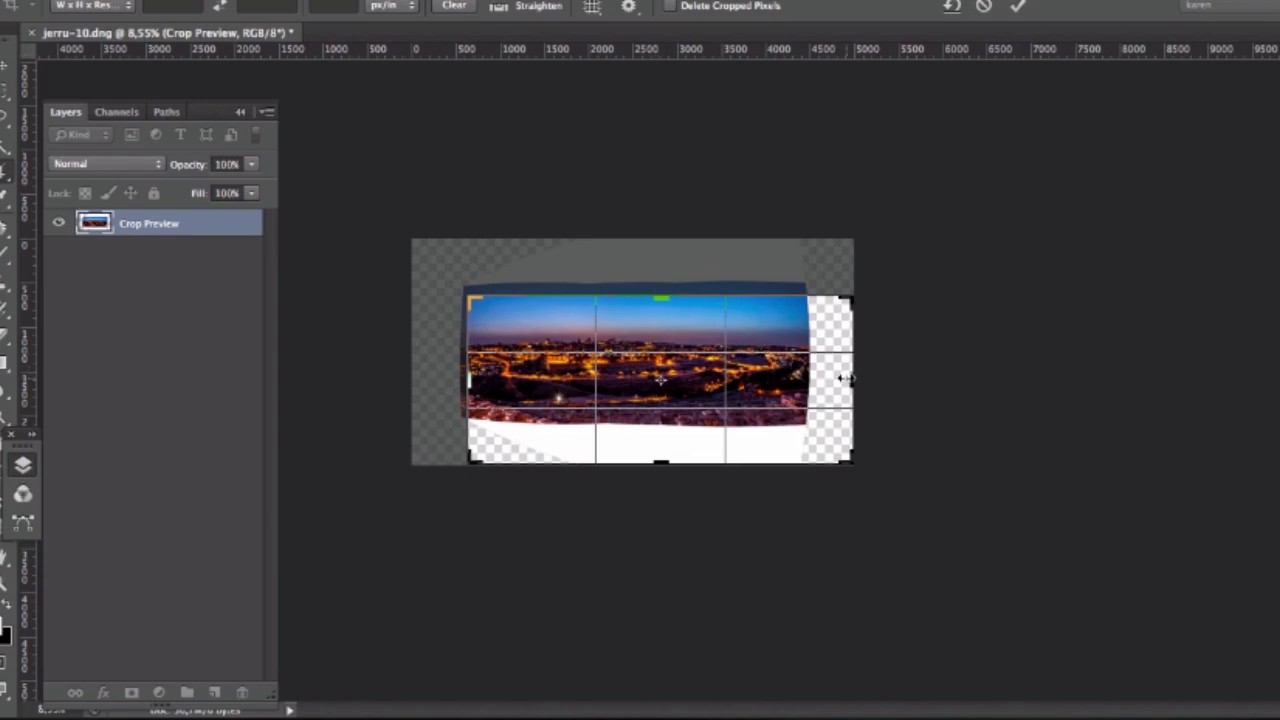
left_click_drag(845, 378, 826, 378)
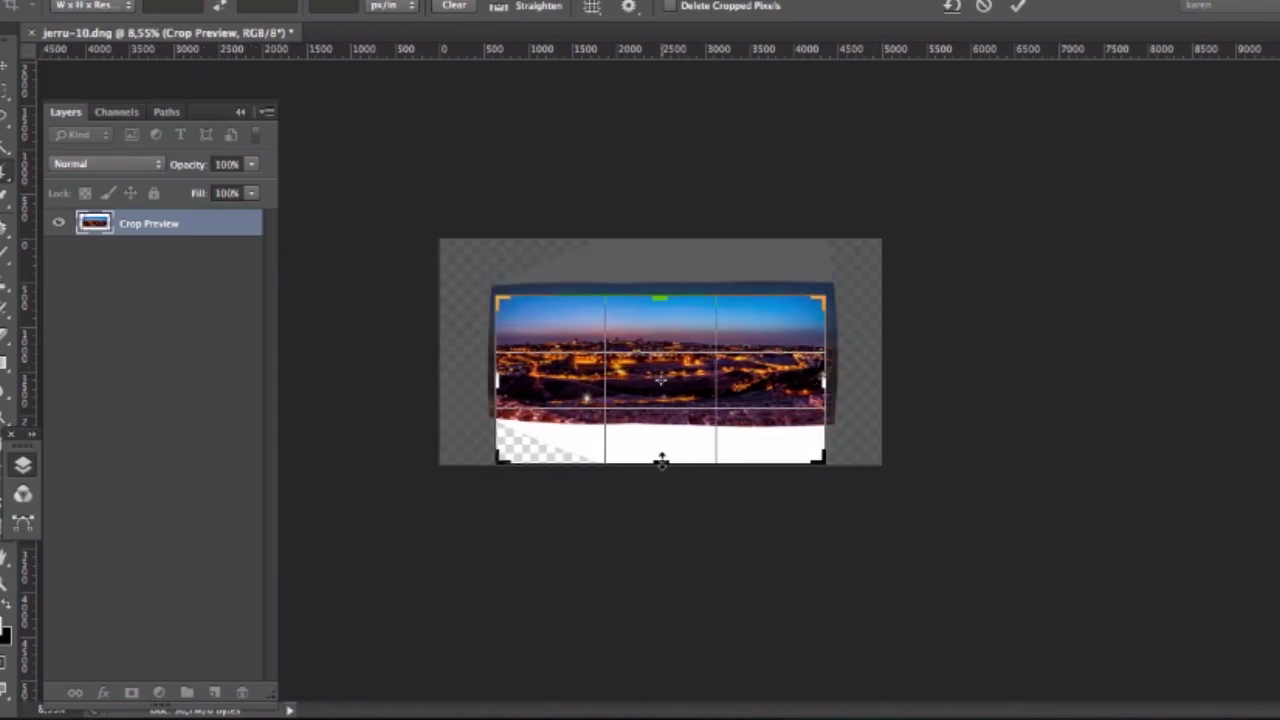
mouse_move(661, 460)
left_mouse_down()
mouse_move(661, 420)
mouse_move(661, 437)
left_mouse_up()
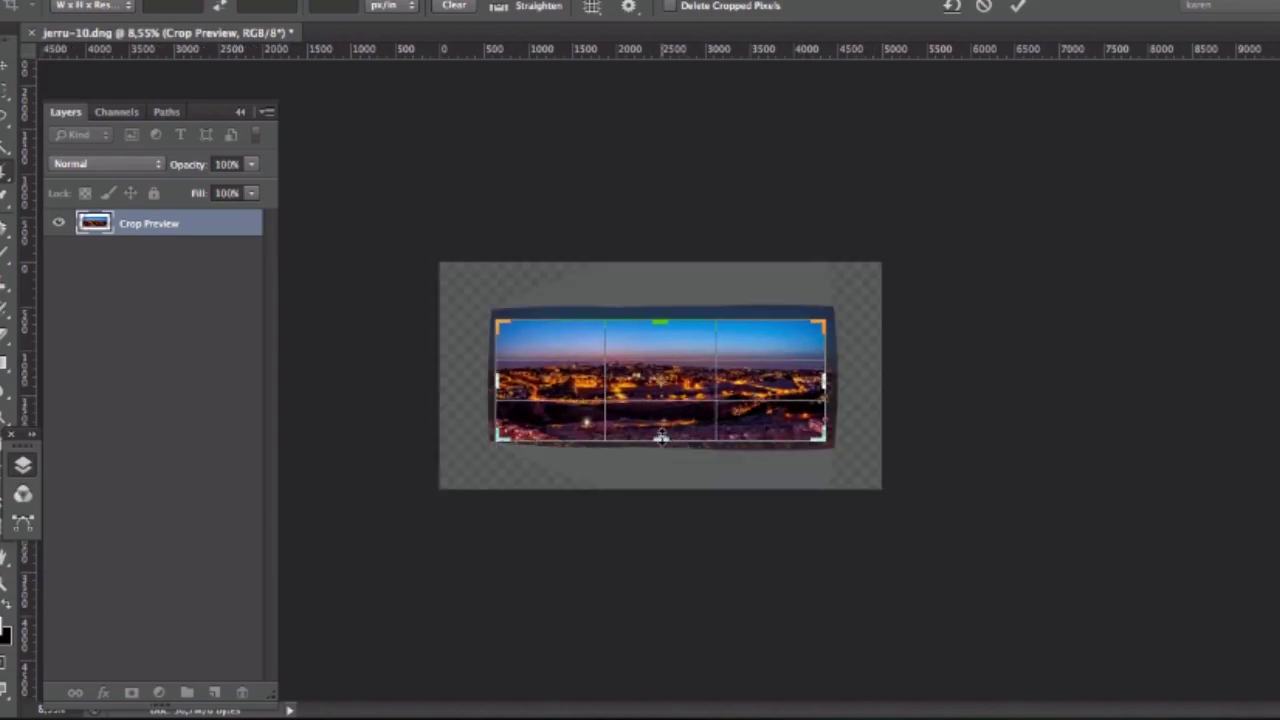
key("Return")
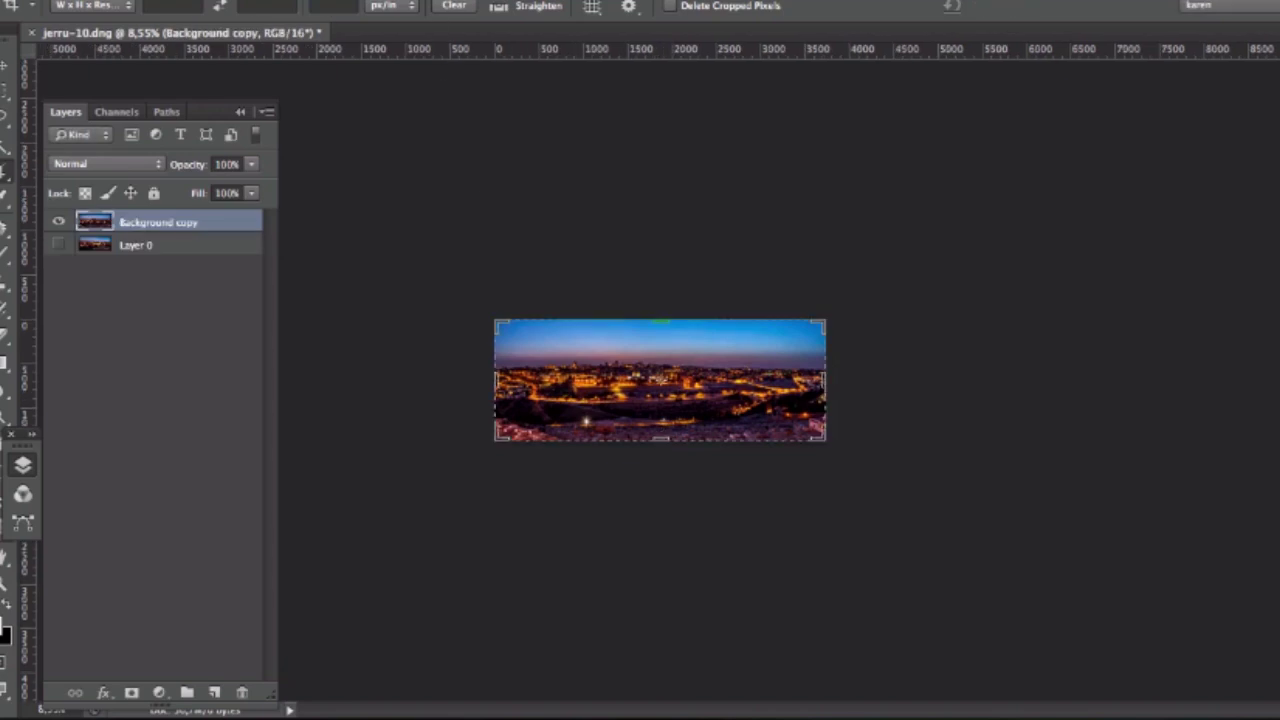
key("z")
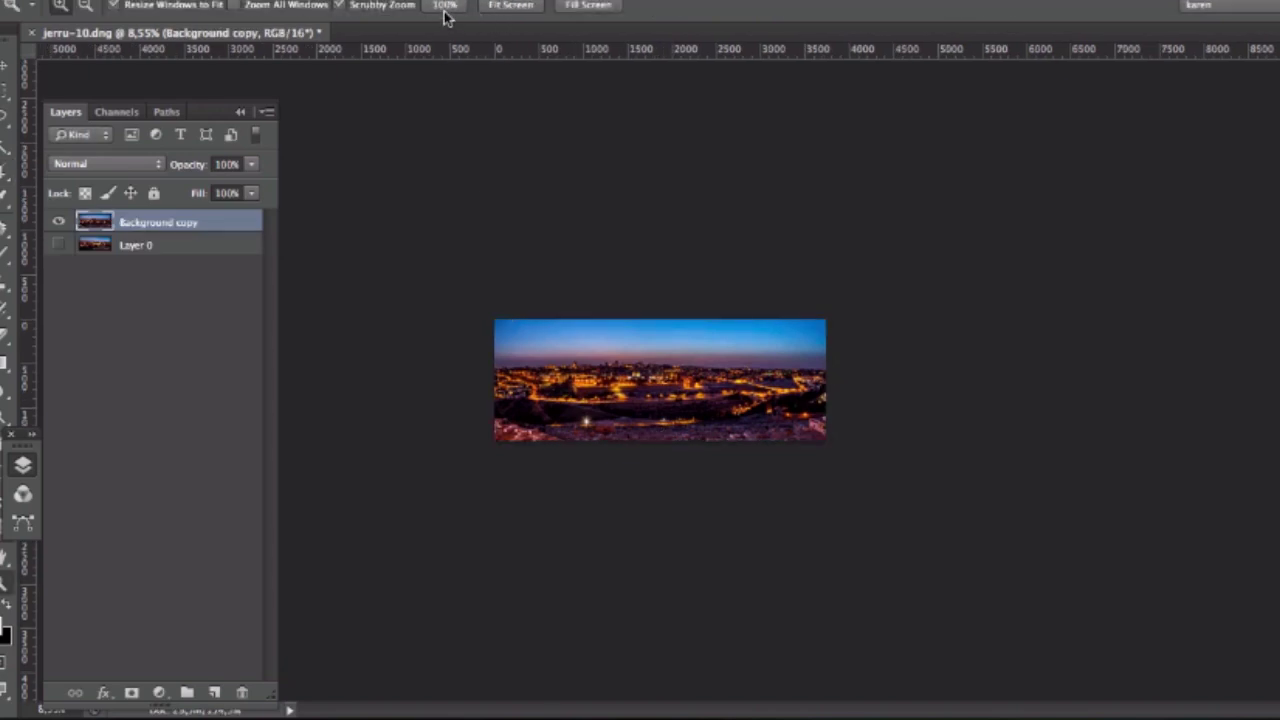
left_click(444, 8)
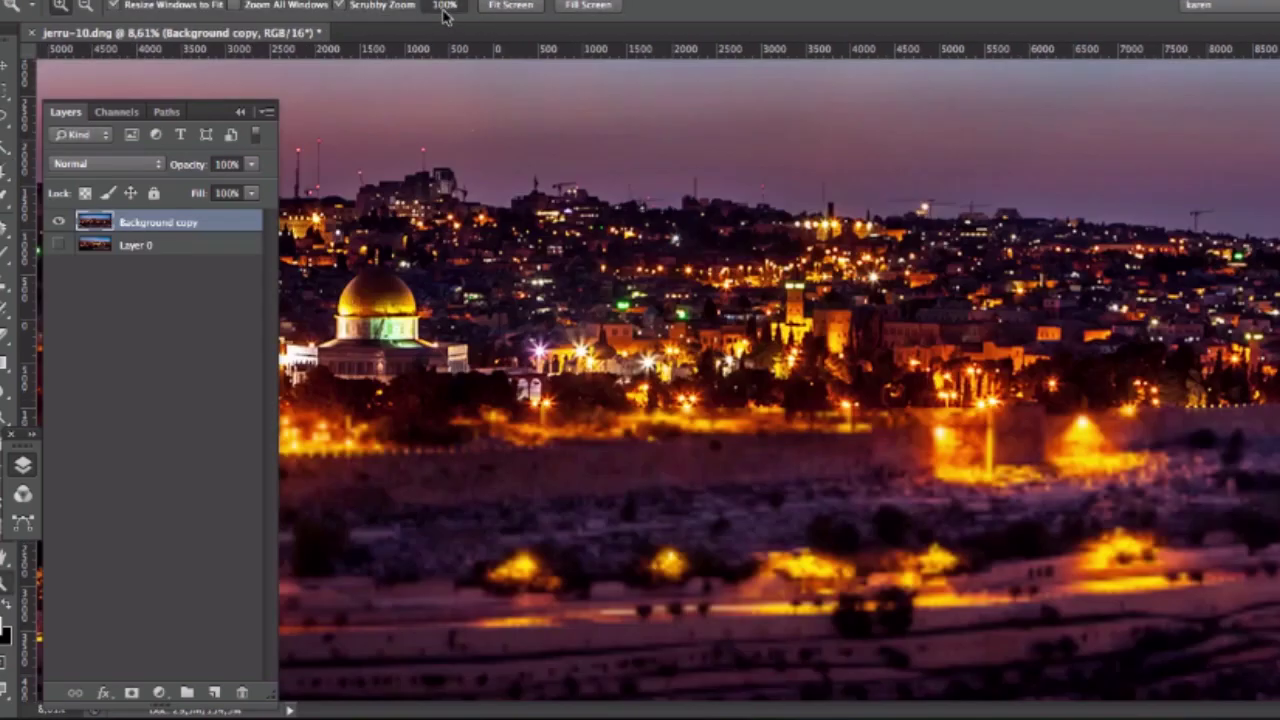
left_click(510, 6)
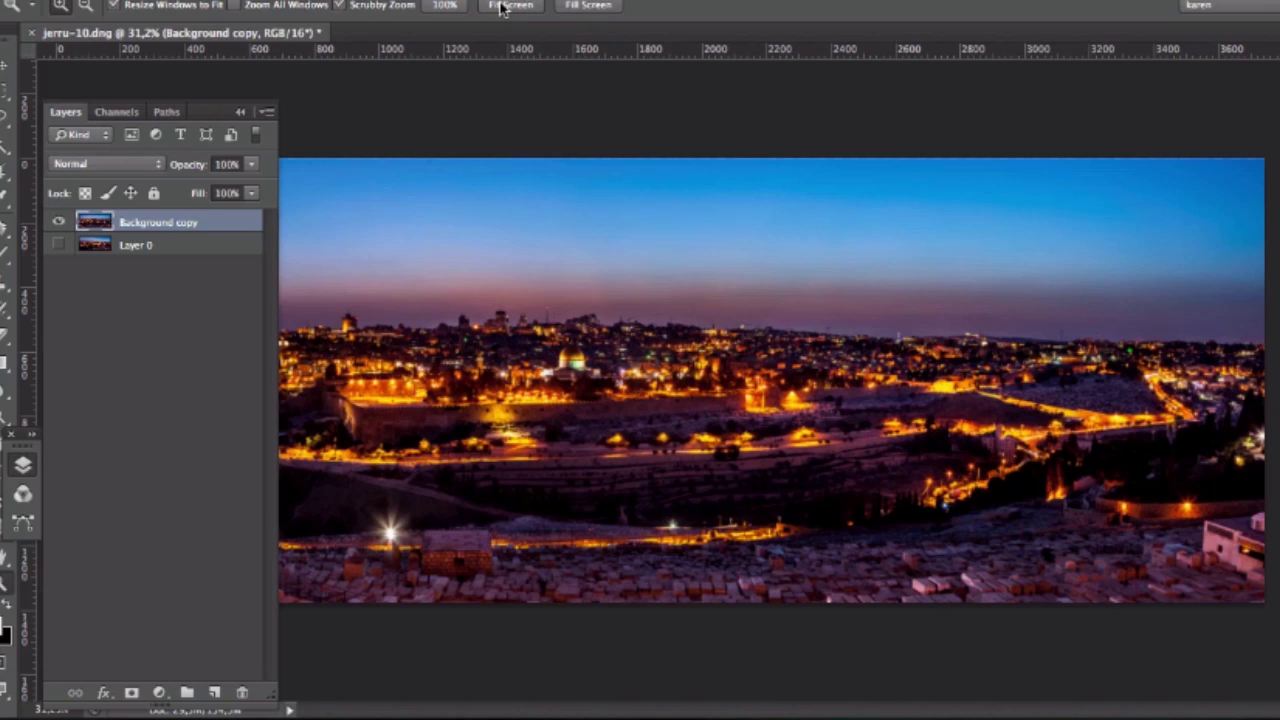
left_click(444, 6)
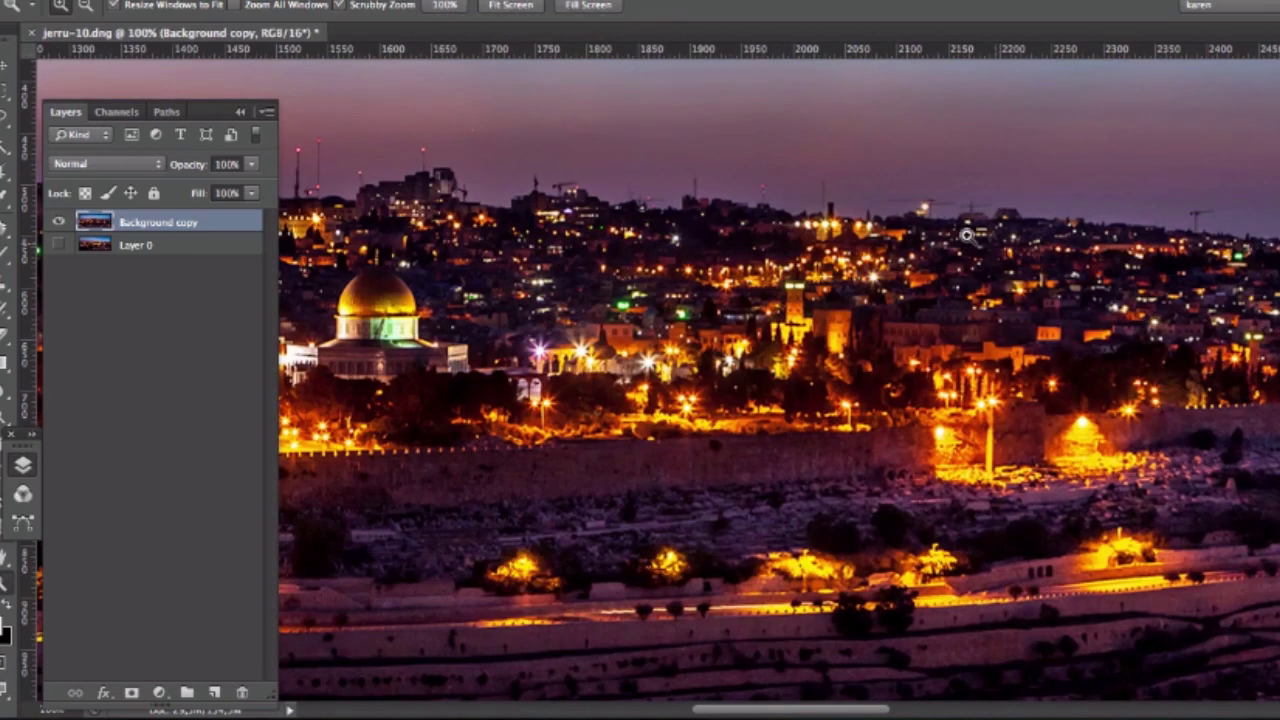
left_click(510, 6)
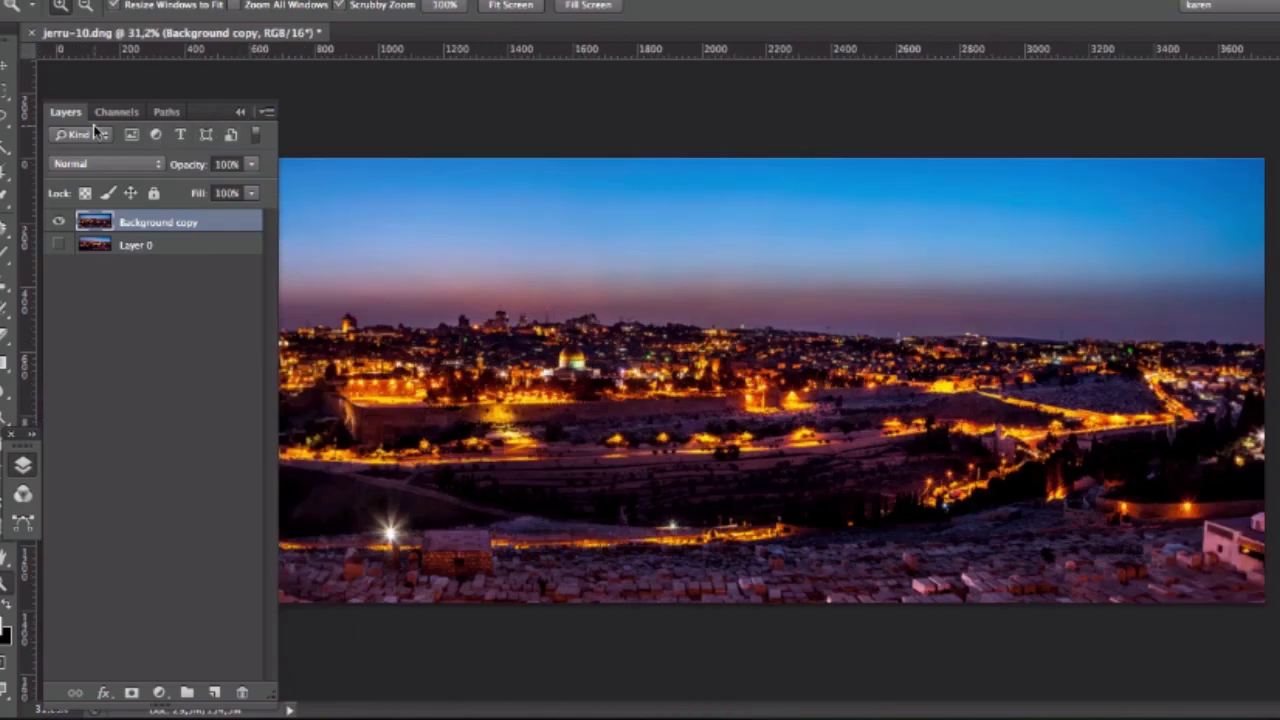
left_click(242, 111)
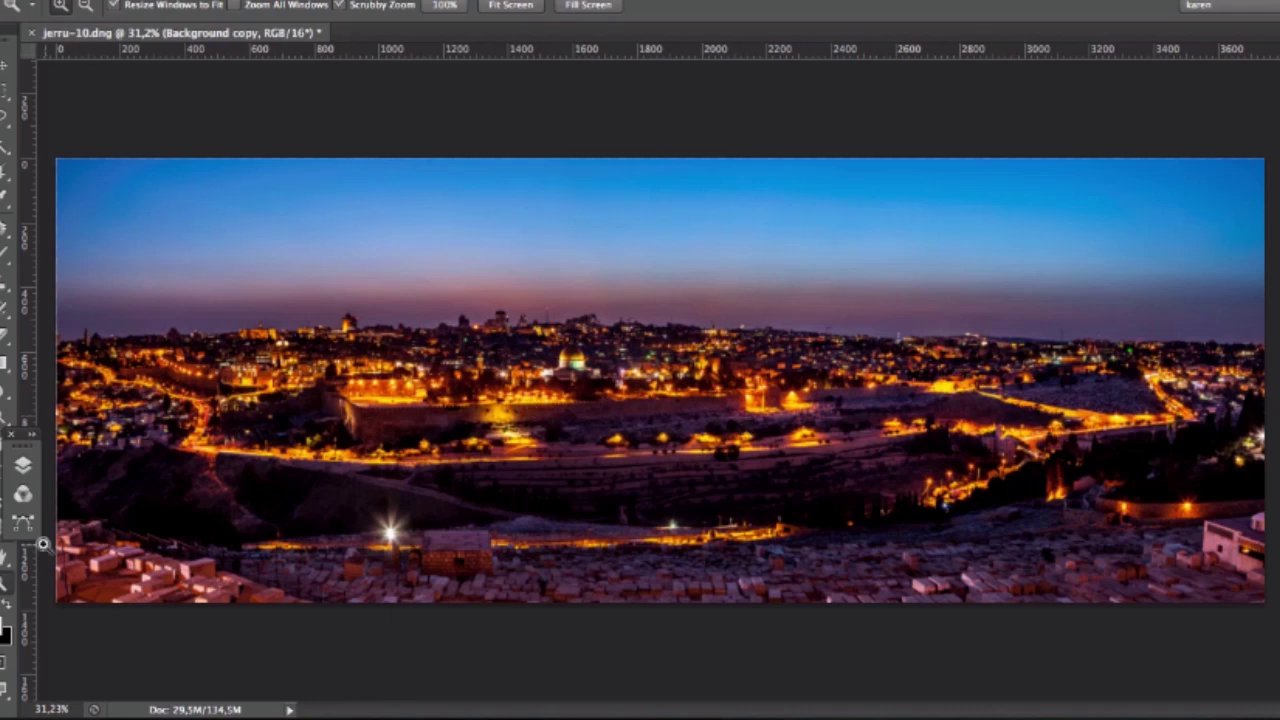
left_click(24, 464)
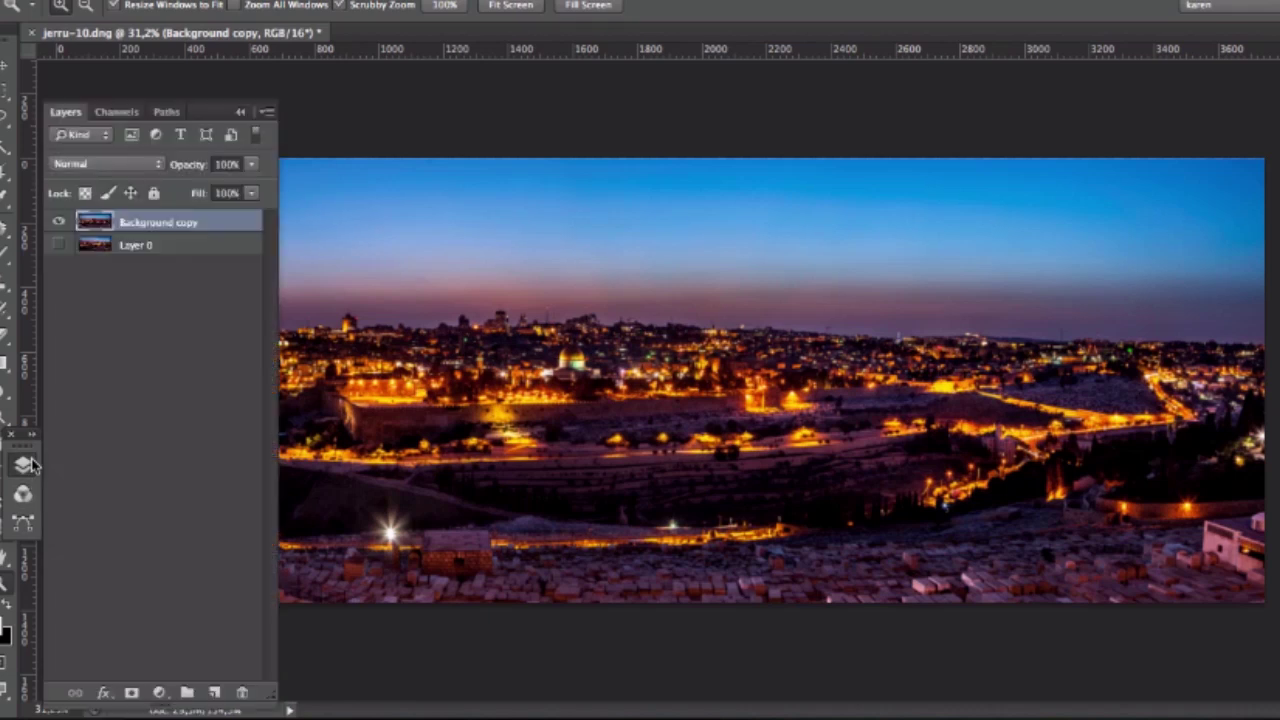
- Merge Layer 0 and Background copy into a single layer
left_click(172, 253, "shift")
left_click(300, 3)
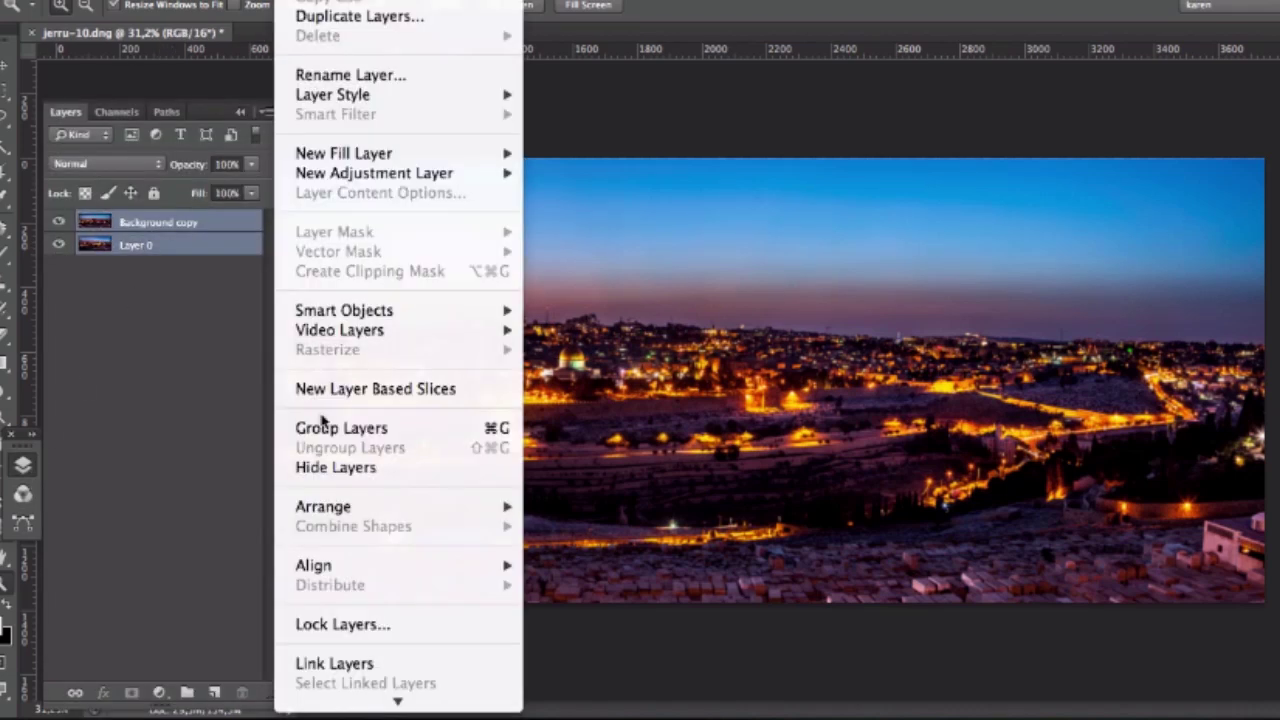
mouse_move(400, 694)
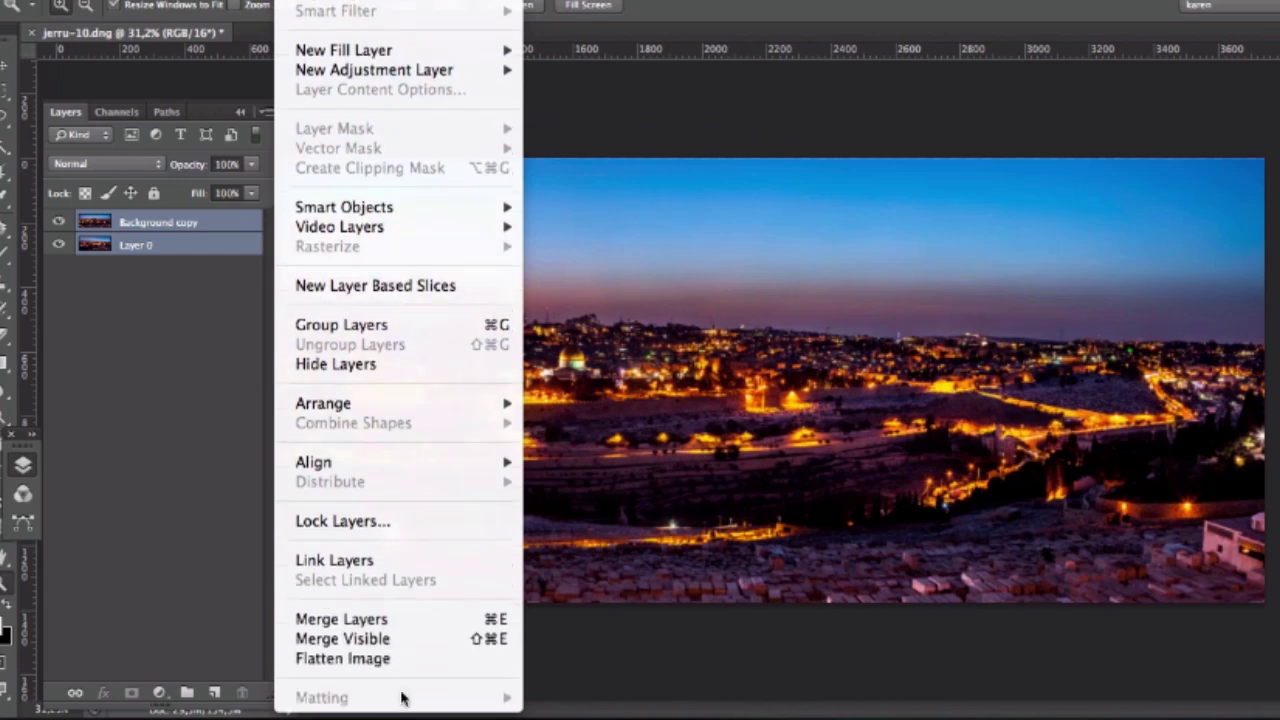
left_click(411, 619)
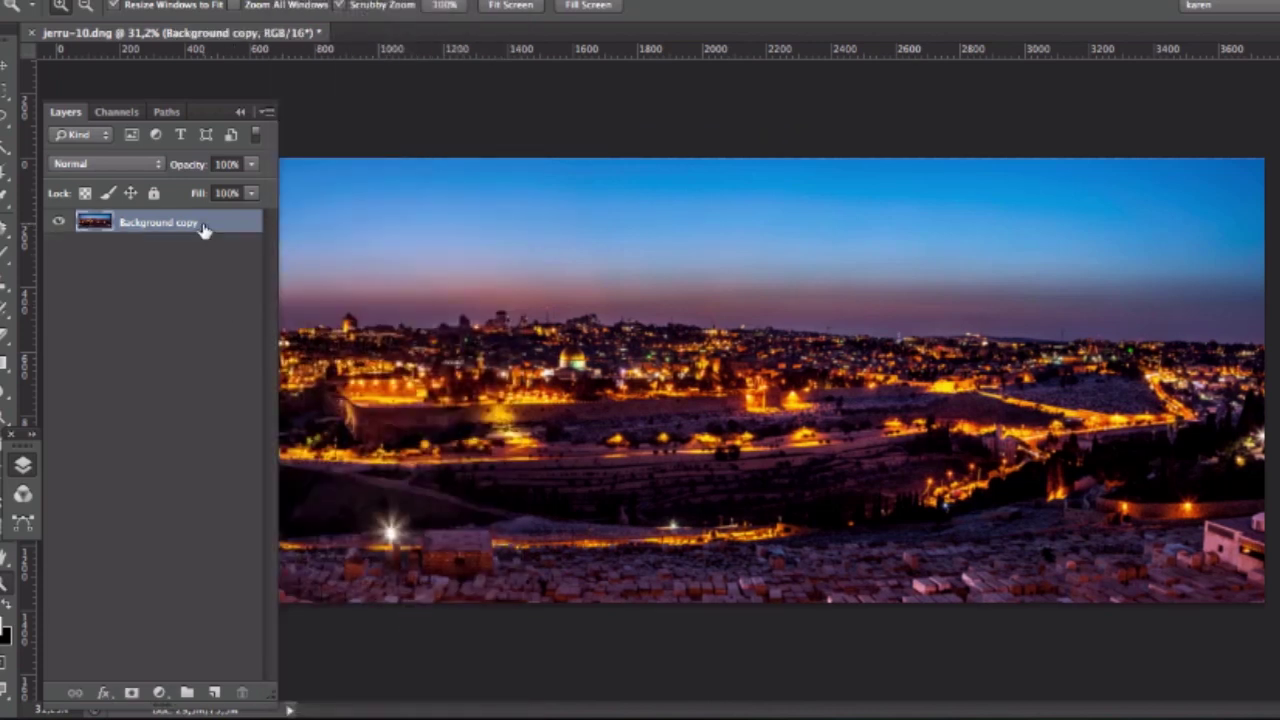
- Duplicate the merged layer and sharpen the copy with Unsharp Mask at Amount 121%
left_click_drag(206, 224, 216, 693)
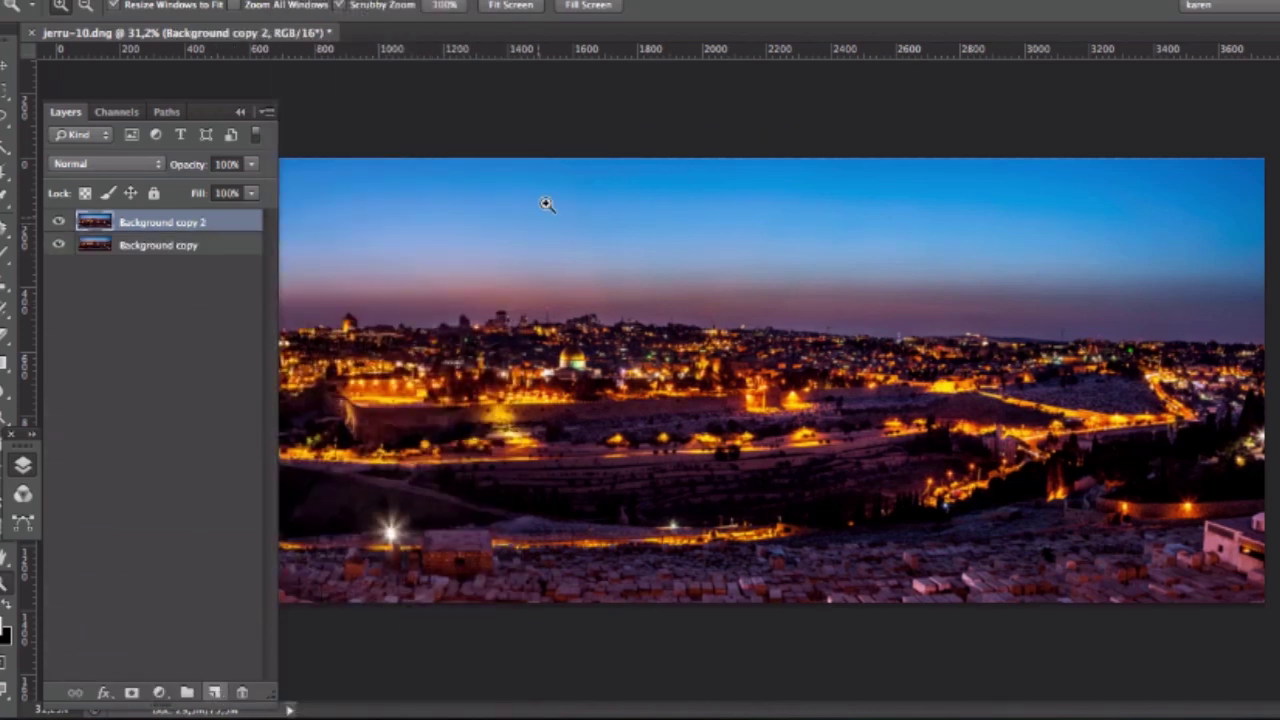
left_click(470, 1)
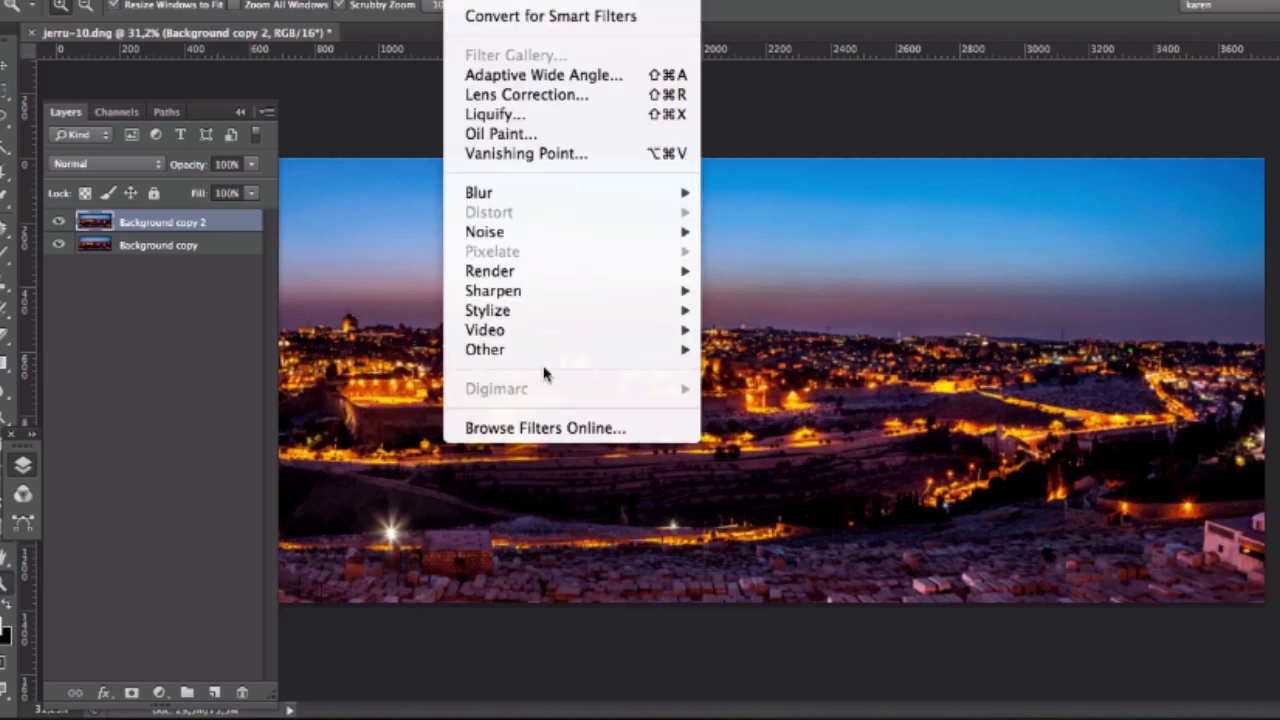
mouse_move(624, 294)
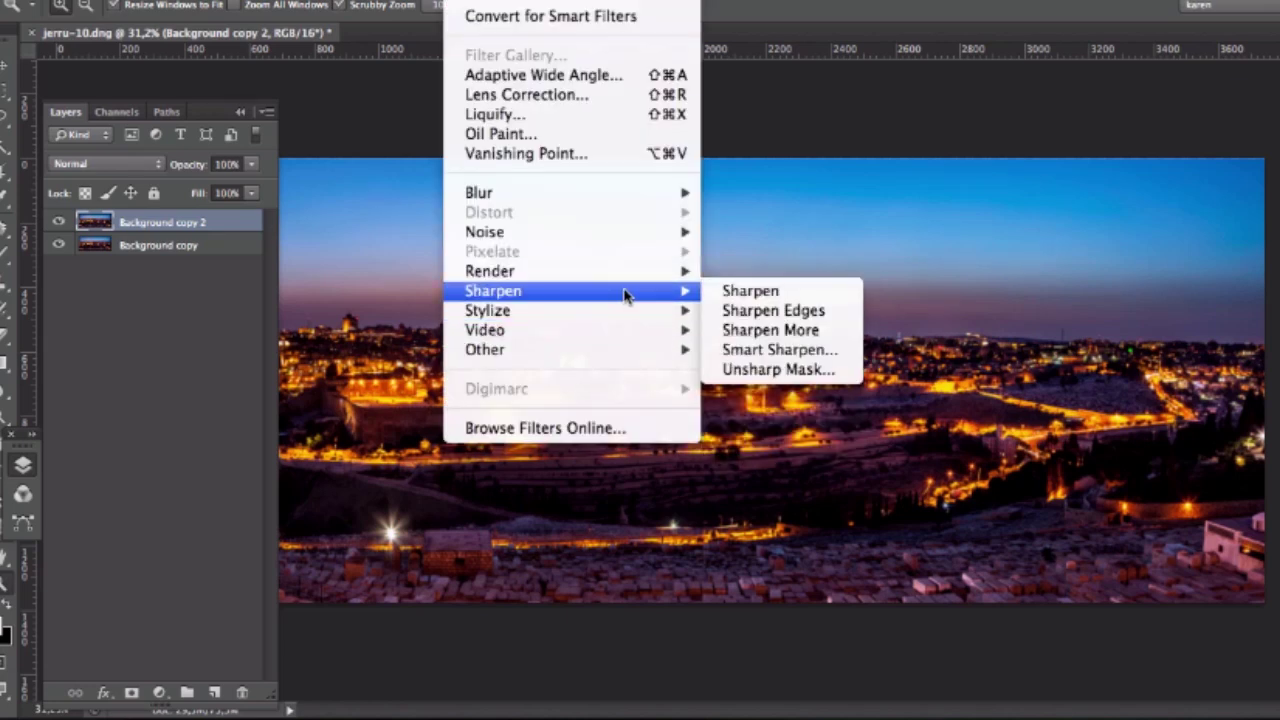
left_click(818, 368)
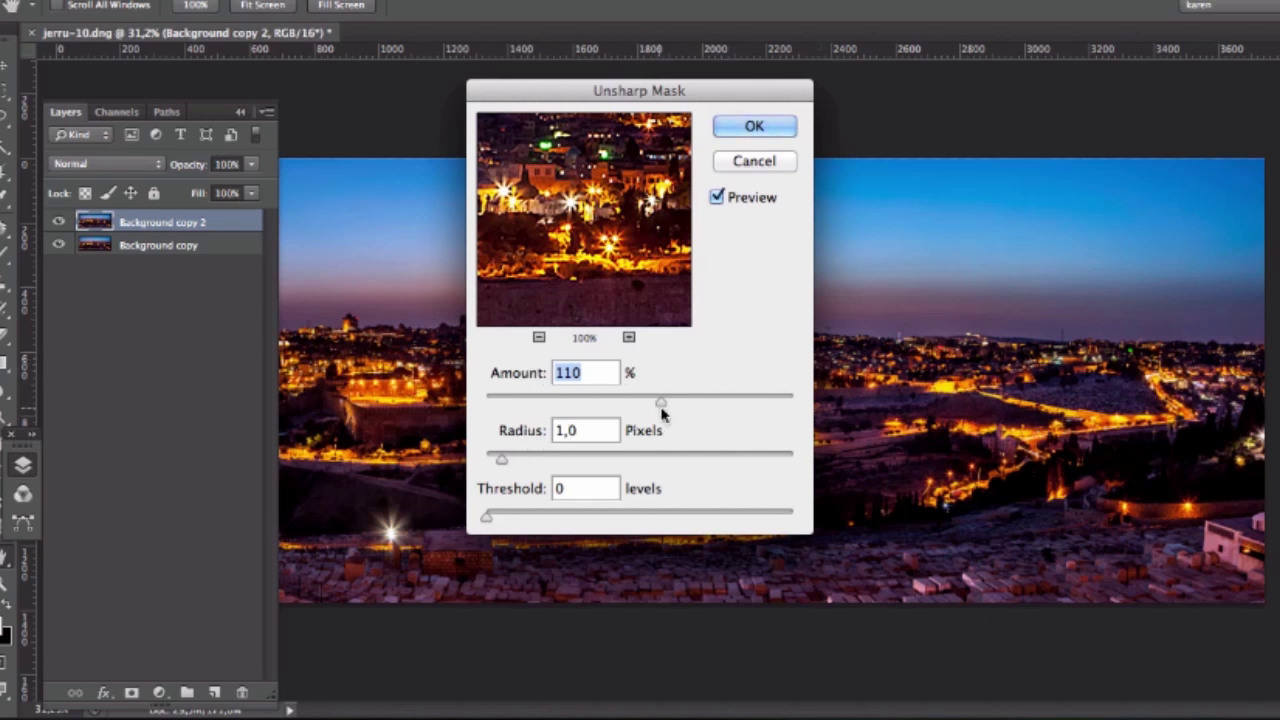
left_click_drag(666, 406, 676, 407)
left_click(748, 128)
- View the sharpened image at 100% and toggle Background copy 2 to compare with the layer beneath
key("z")
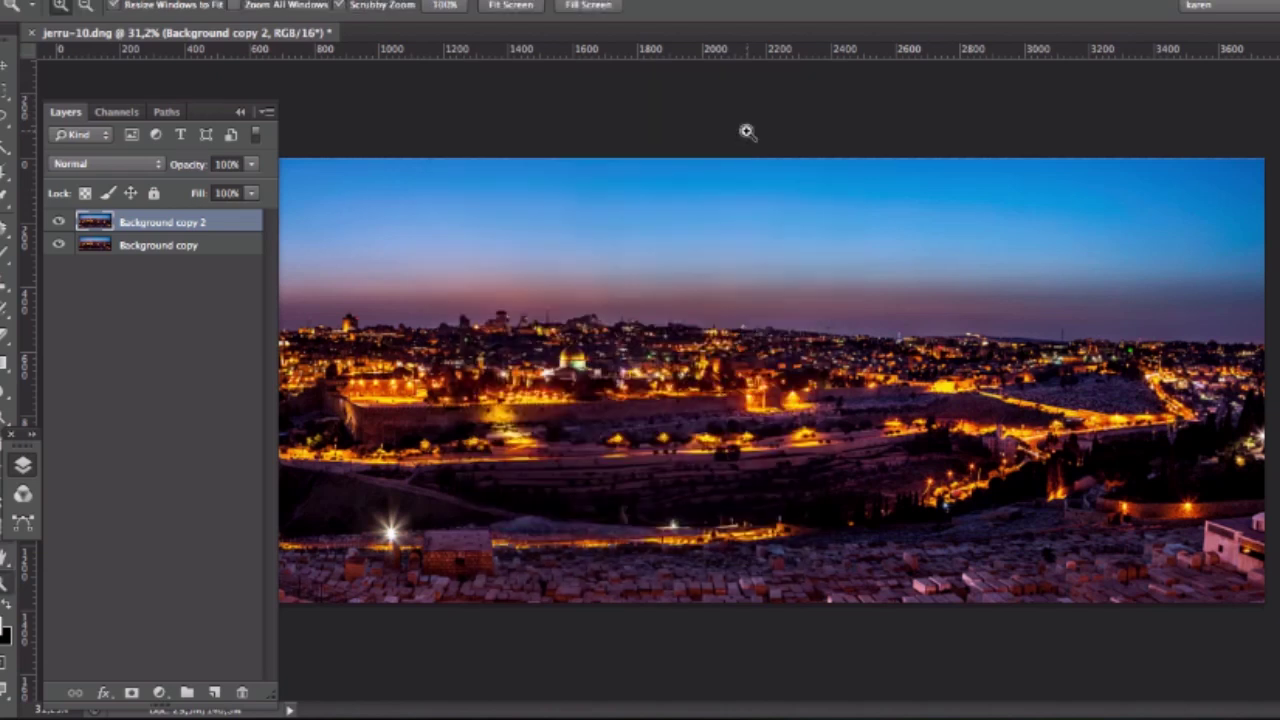
left_click(445, 6)
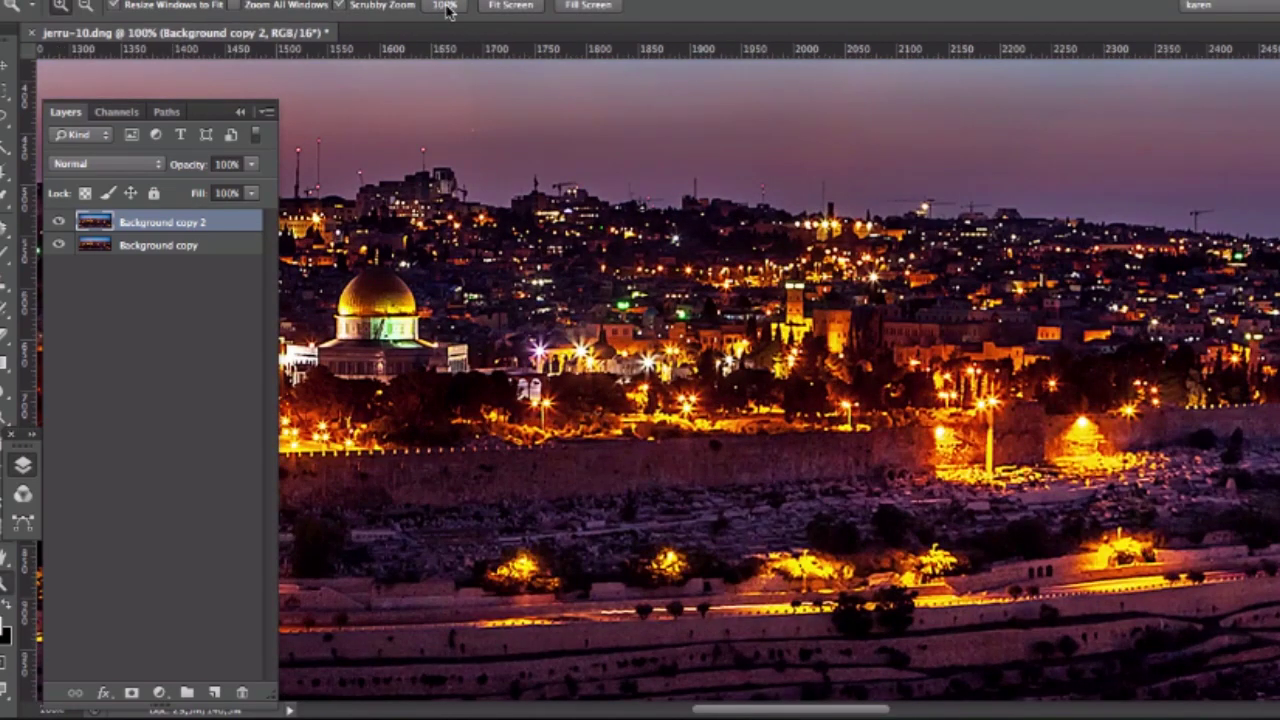
left_click(57, 222)
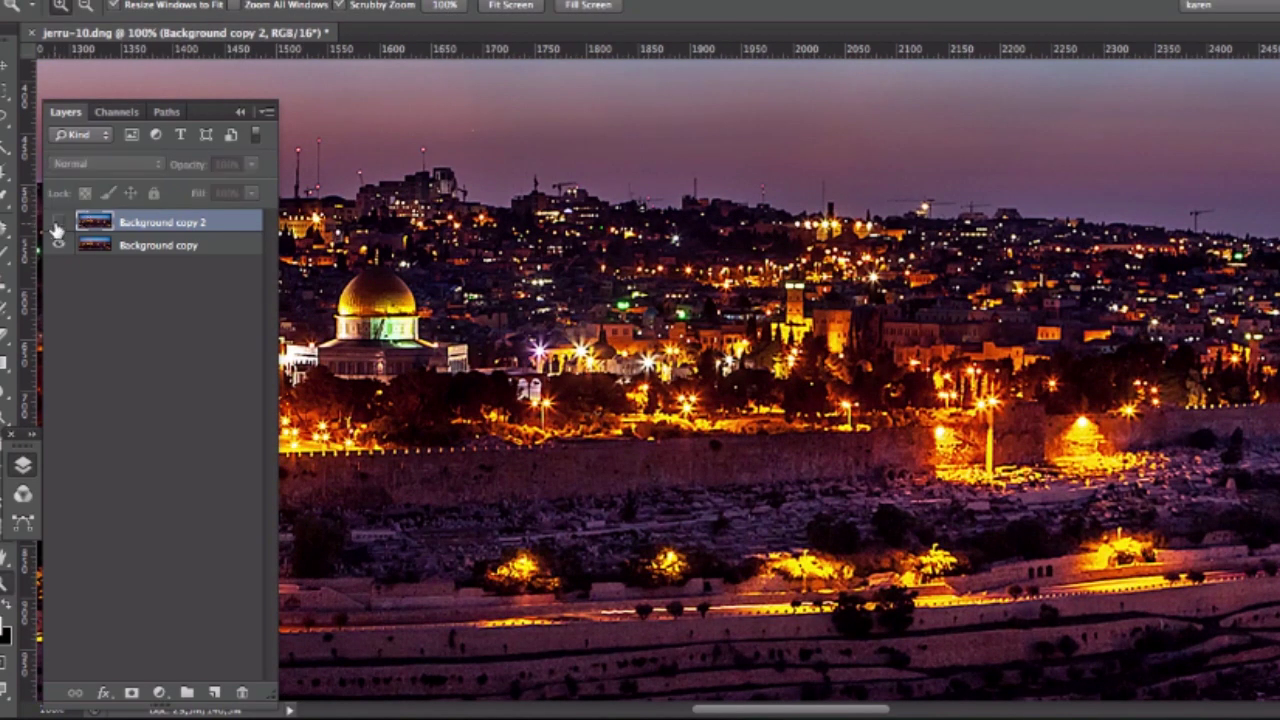
left_click(57, 222)
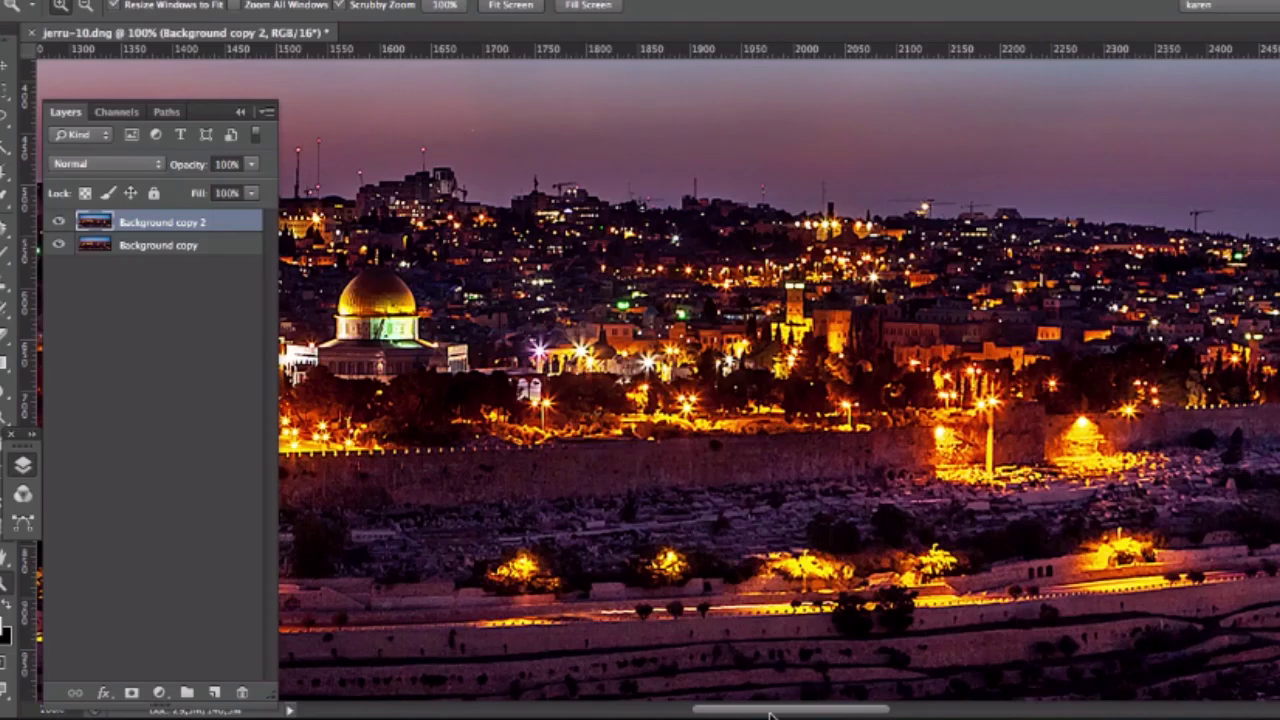
- Collapse the Layers panel and zoom out to review the whole panorama
left_click(240, 111)
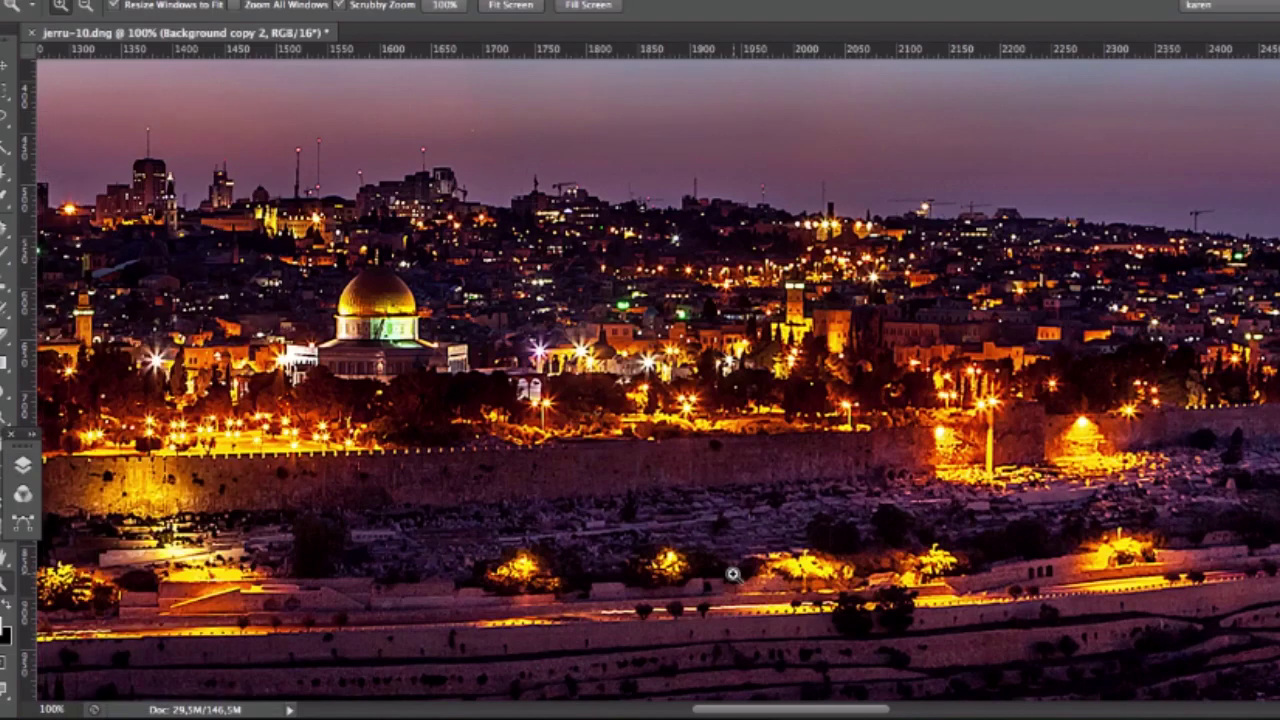
left_click_drag(790, 711, 1017, 713)
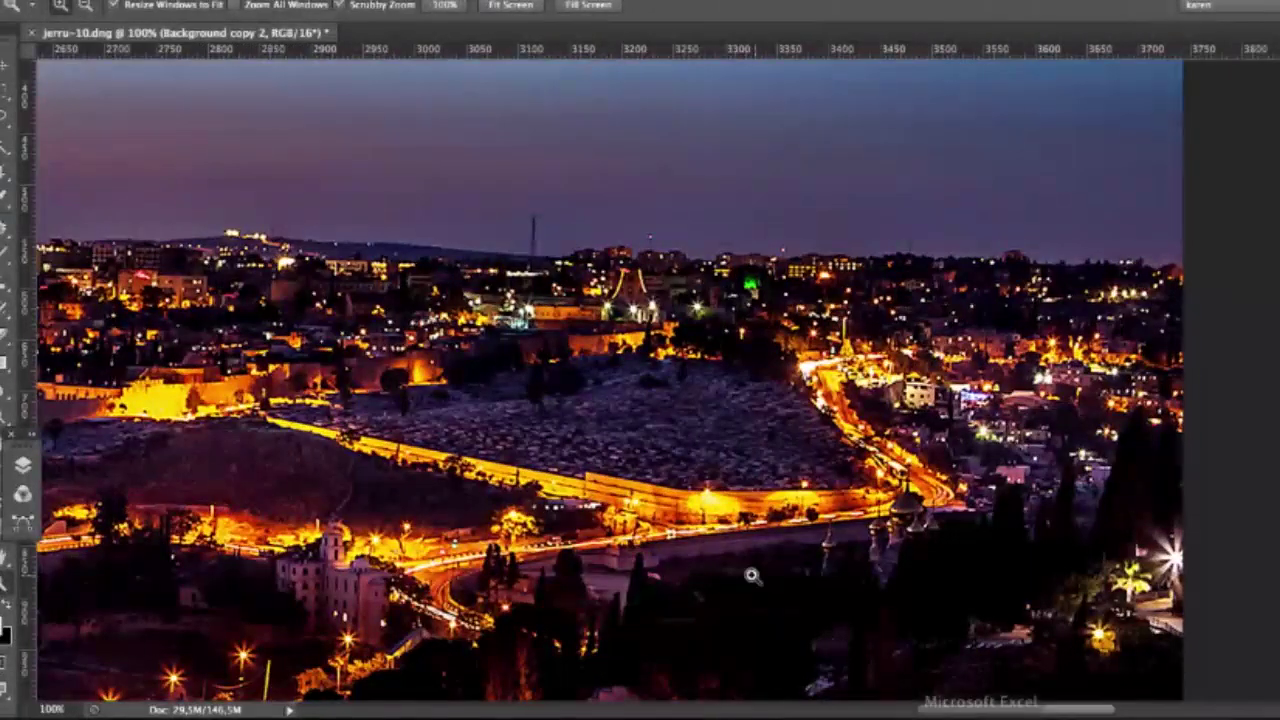
left_click(567, 472, "alt")
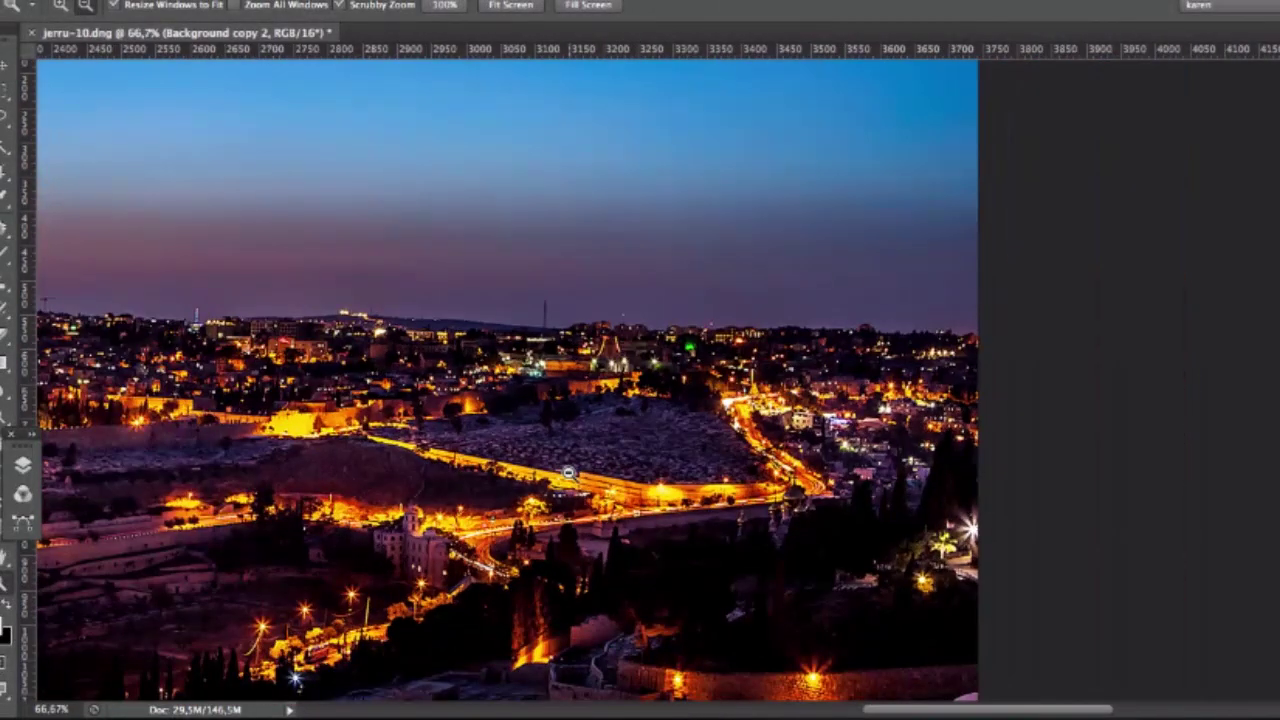
left_click(567, 472, "alt")
left_click(567, 472, "alt")
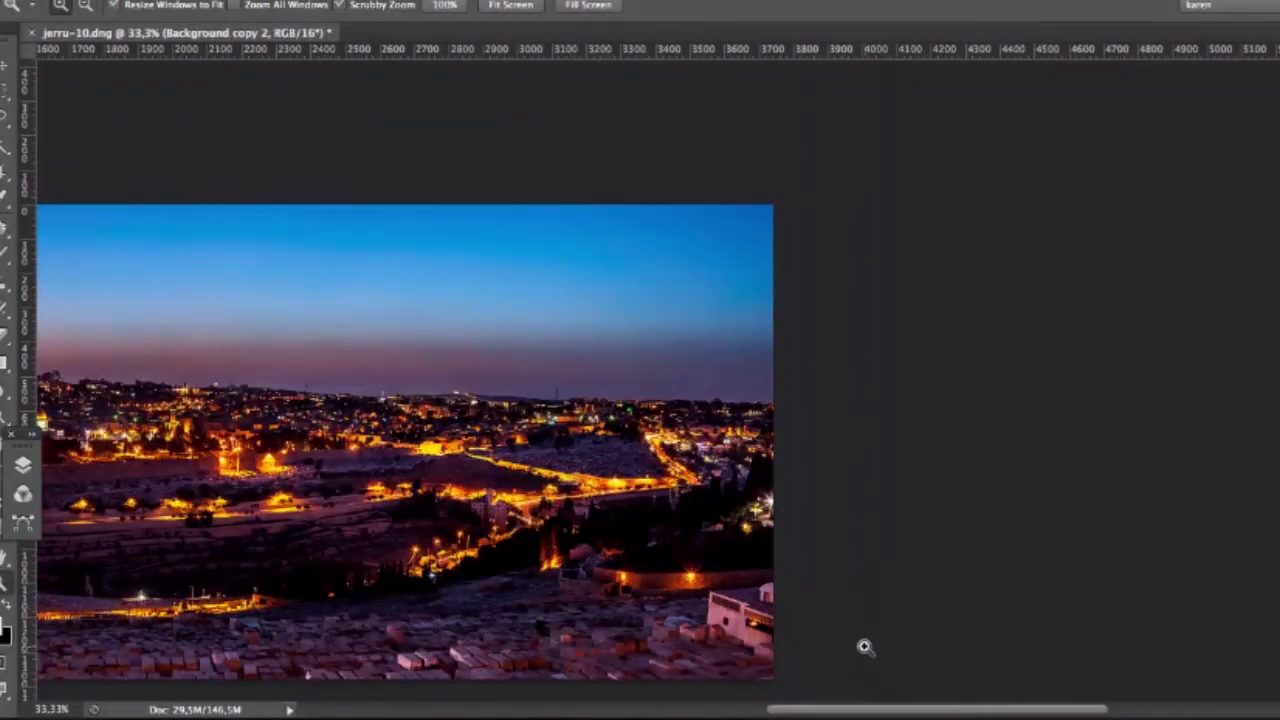
left_click_drag(857, 713, 707, 713)
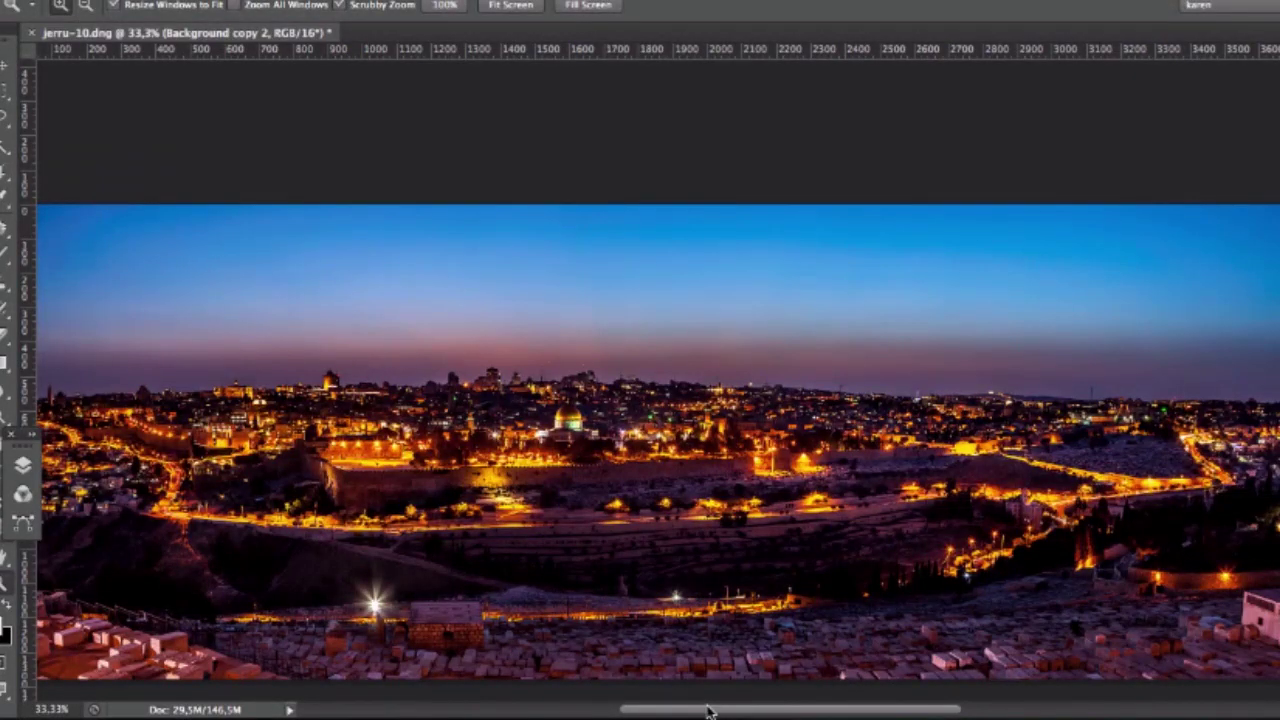
- In Chrome's photoserge.com Tutorial Apps page, open the Amazing Landscapes Pack 1 MORE INFOS page
key("super+Tab")
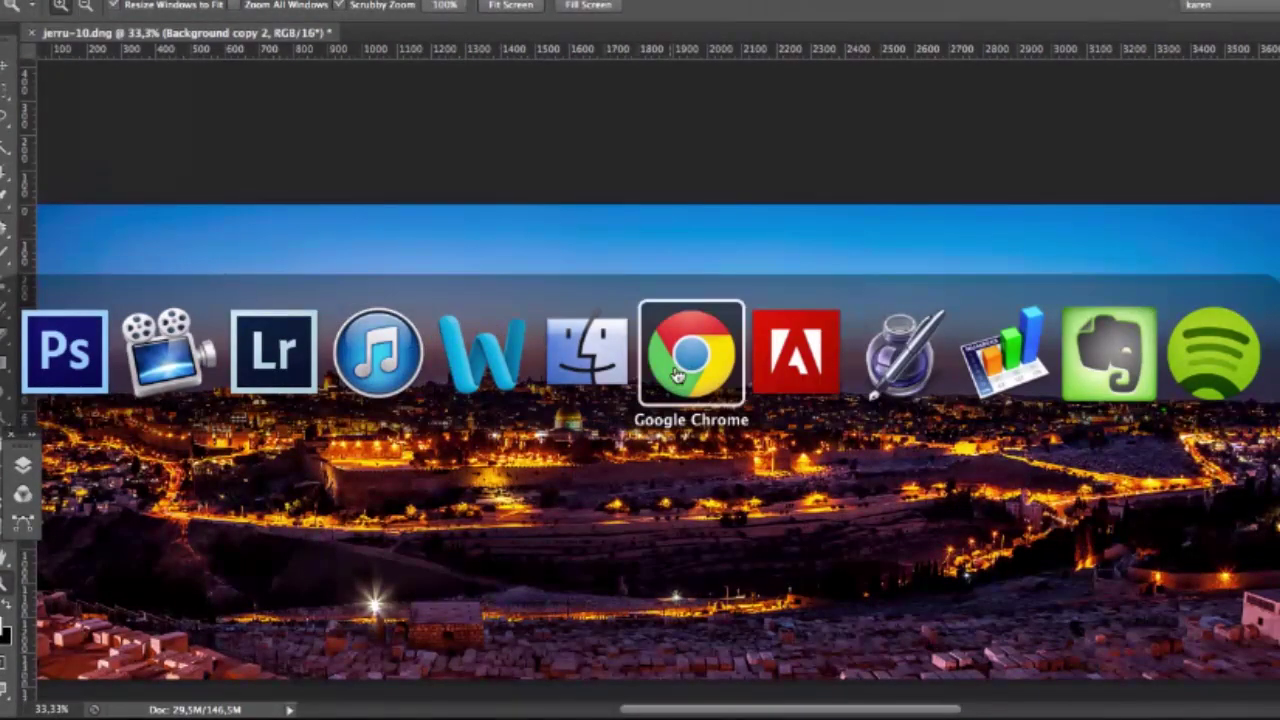
left_click(677, 377)
scroll(818, 440, "down", 5)
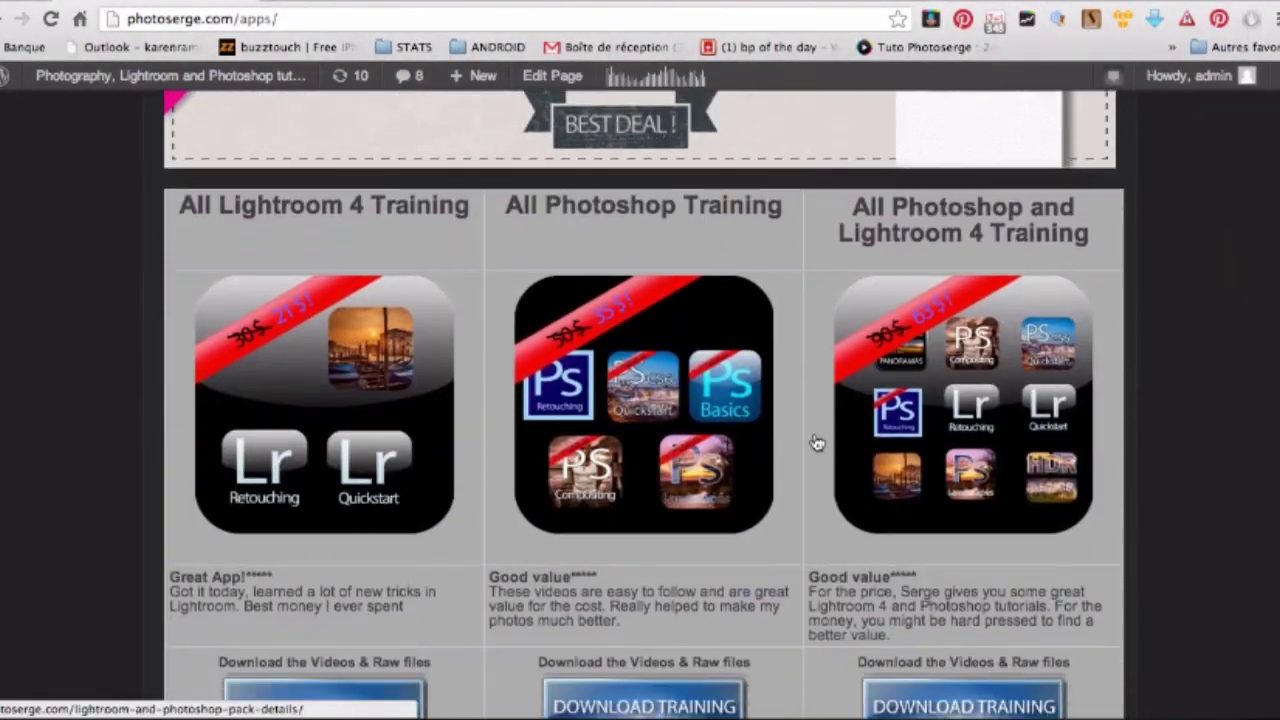
scroll(816, 437, "up", 6)
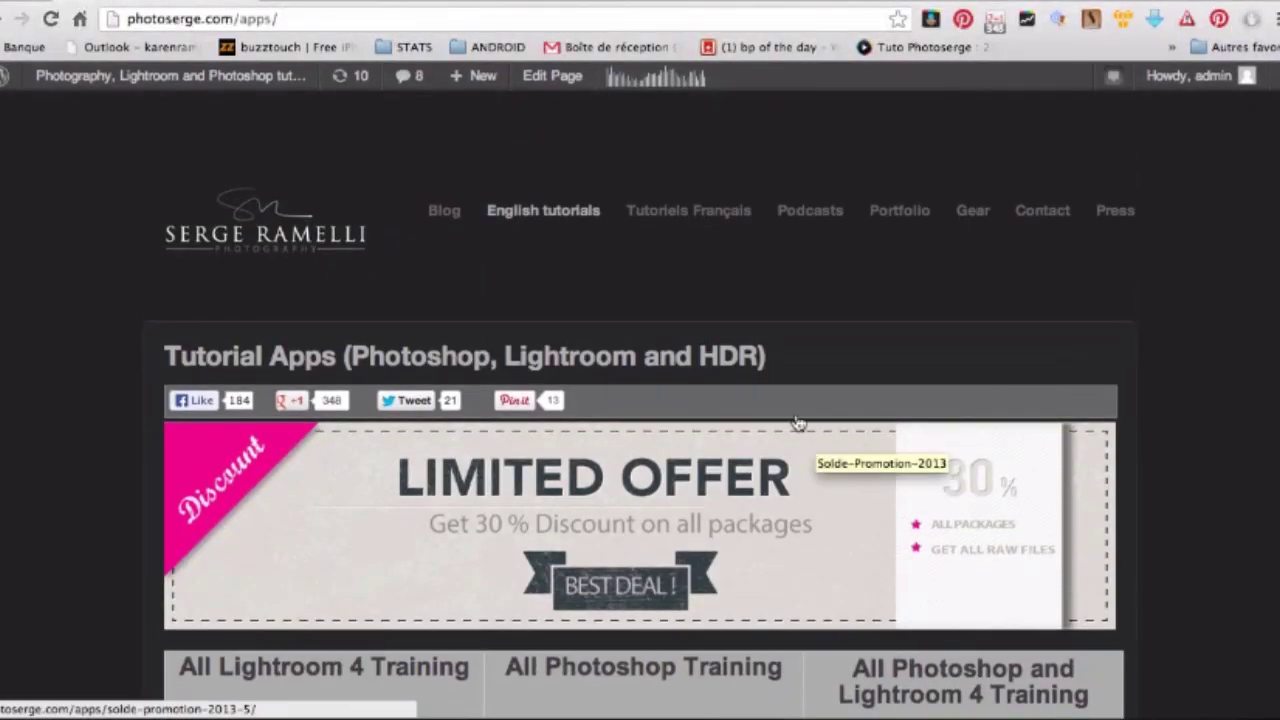
scroll(577, 237, "down", 8)
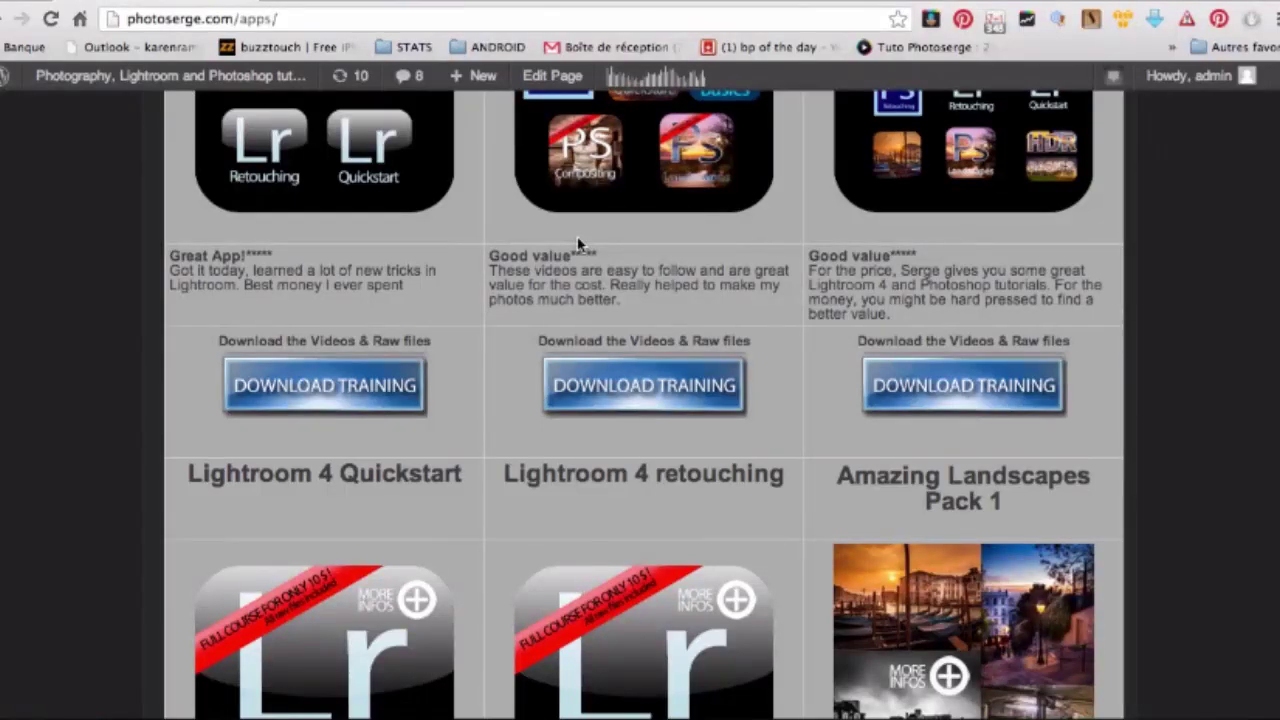
scroll(543, 449, "down", 3)
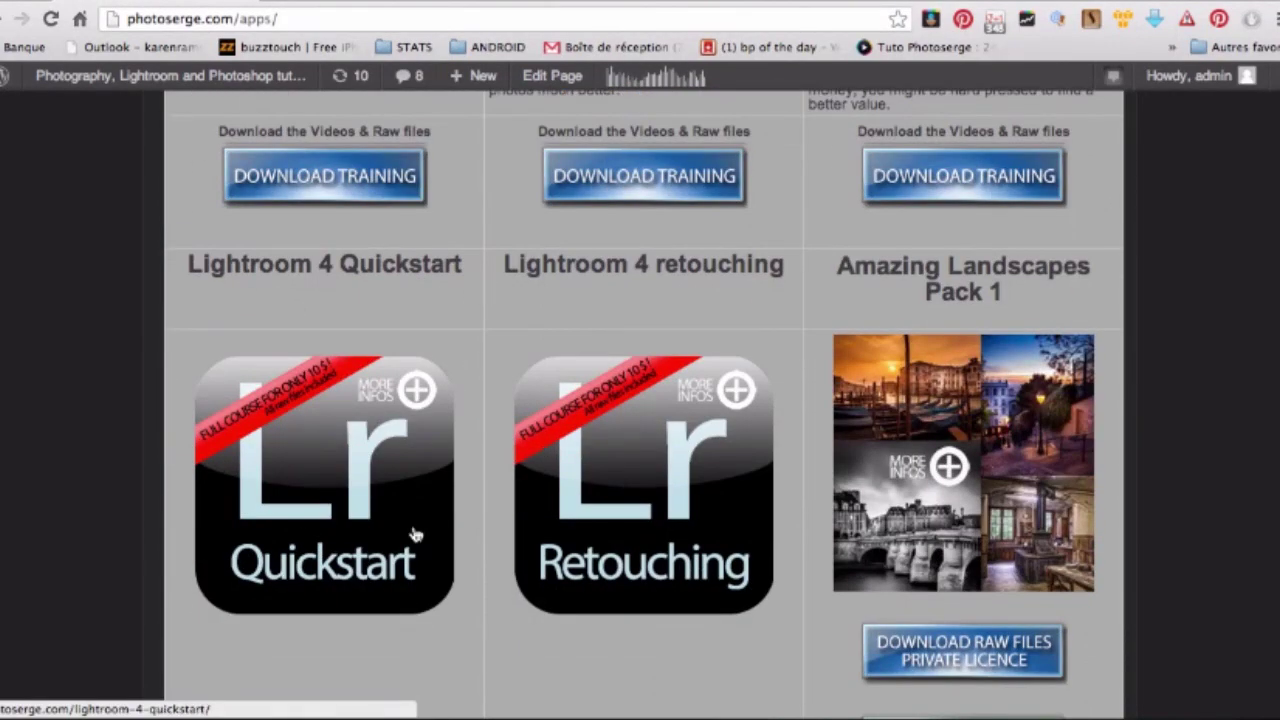
scroll(645, 378, "down", 3)
scroll(645, 378, "up", 2)
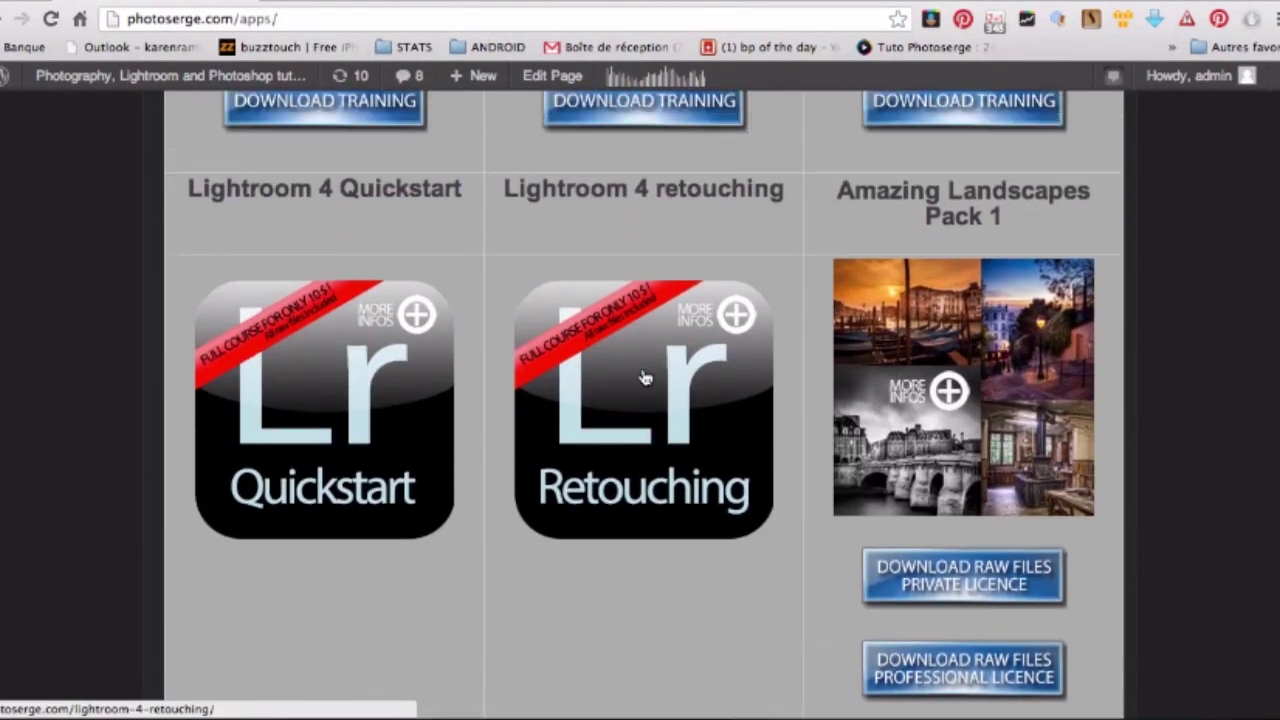
left_click(948, 390)
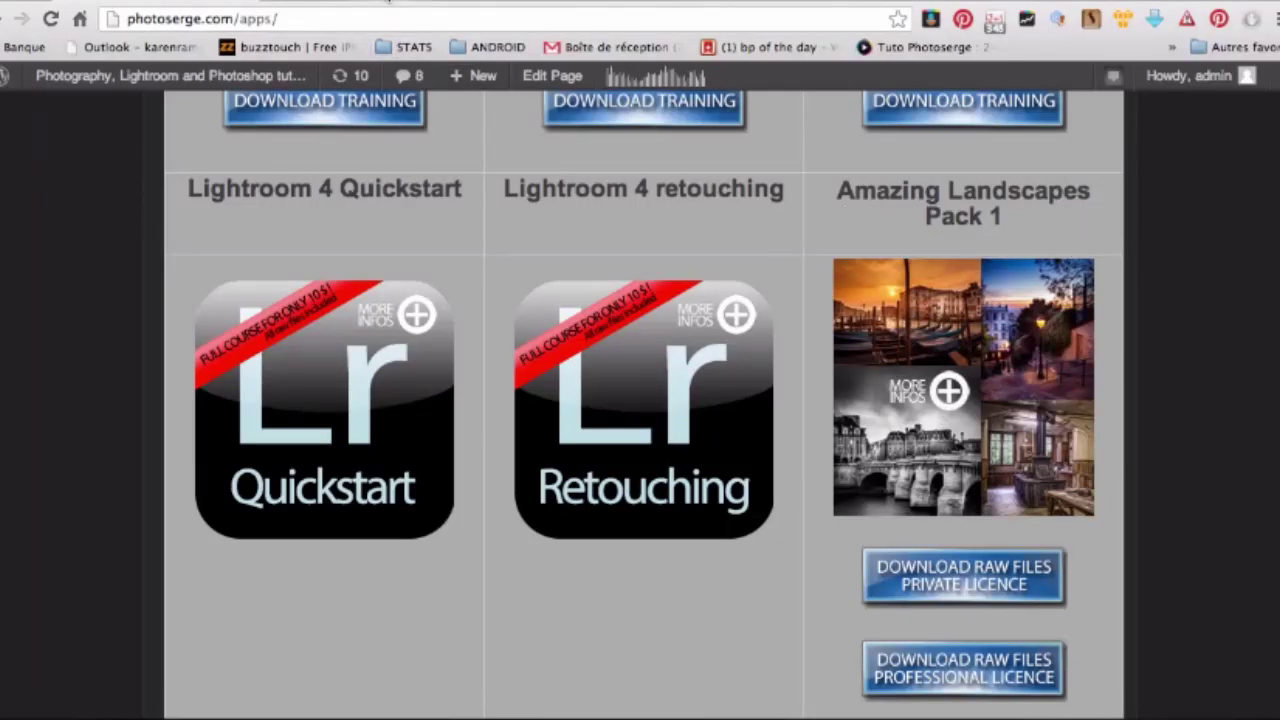
scroll(700, 400, "down", 1)
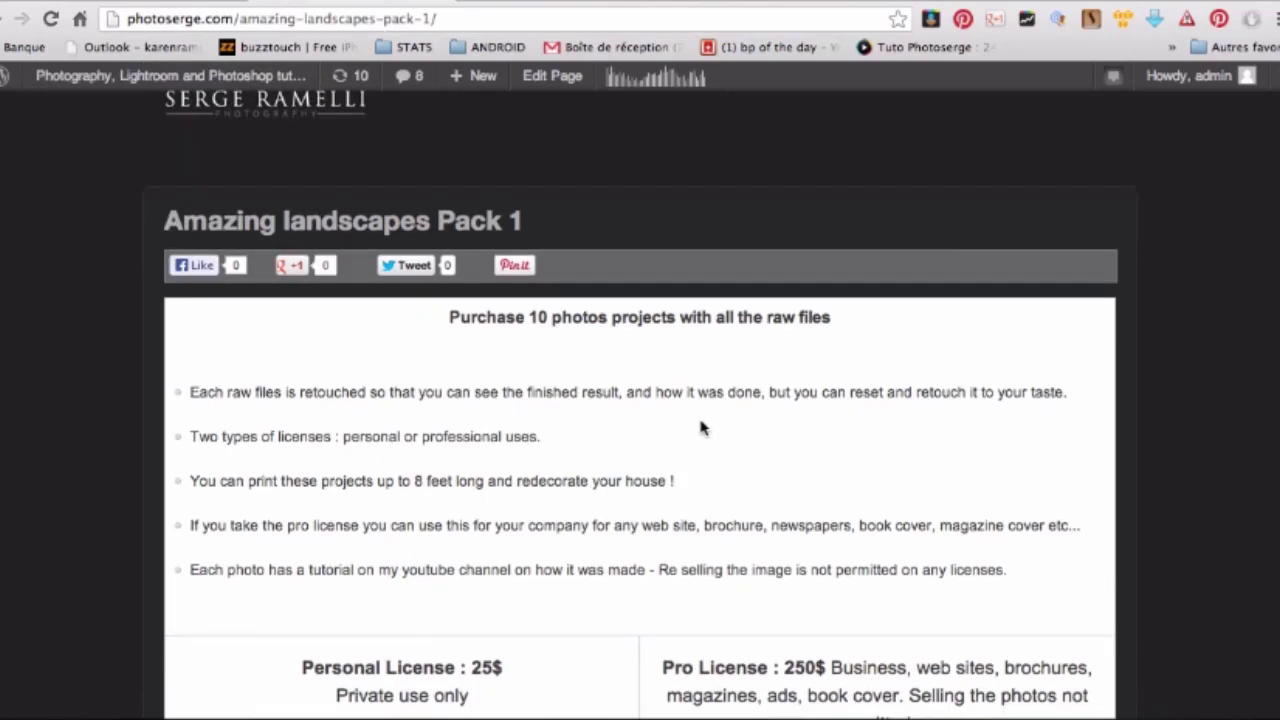
scroll(1023, 277, "down", 5)
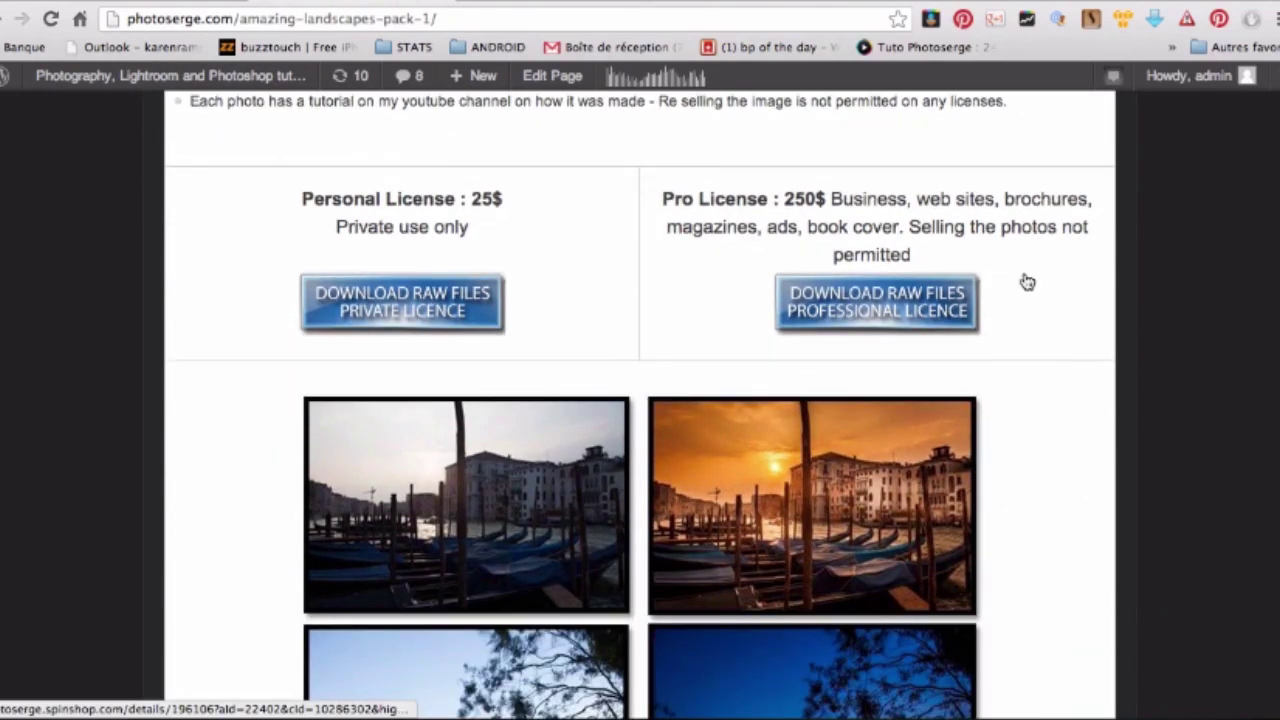
scroll(1027, 282, "down", 1)
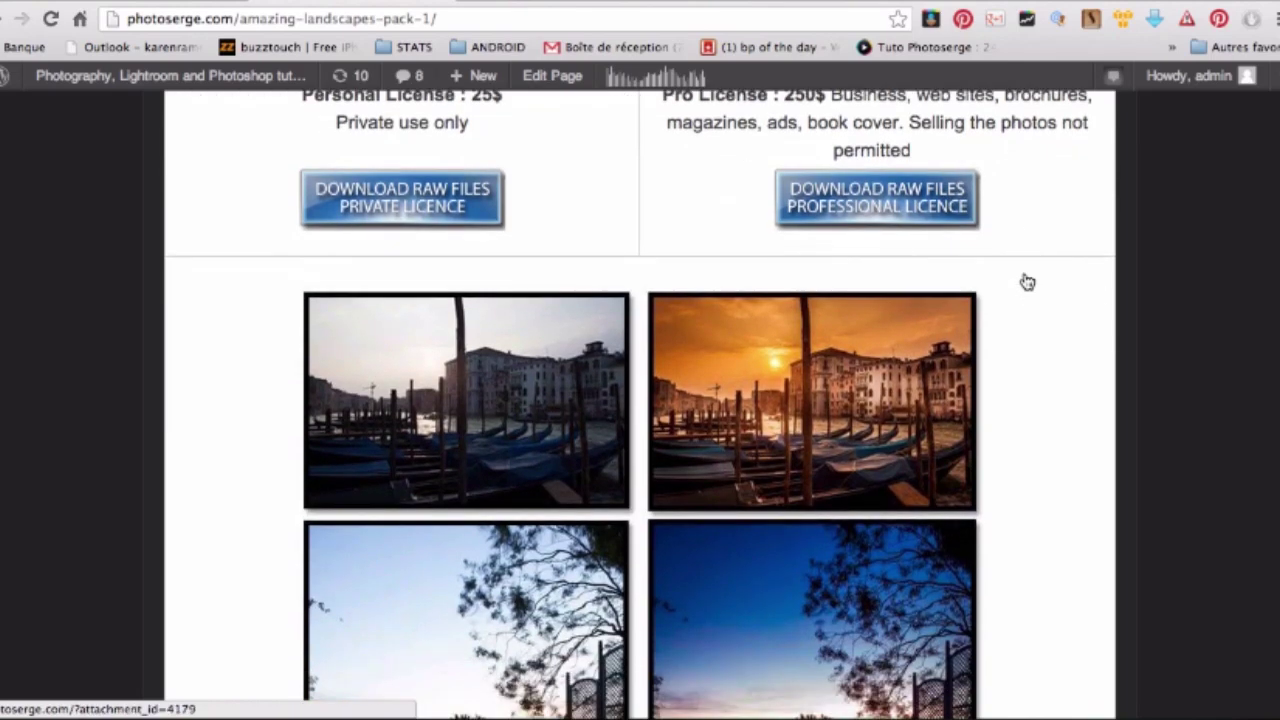
scroll(1027, 282, "down", 5)
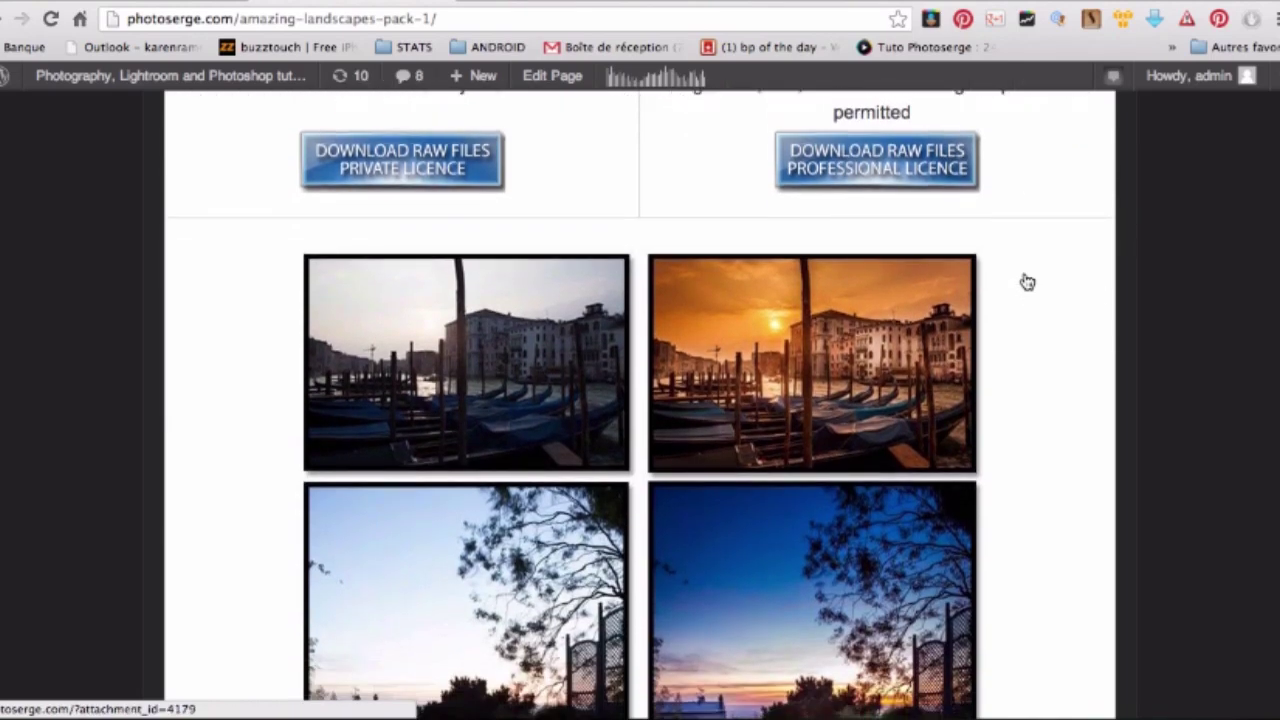
scroll(1027, 282, "down", 7)
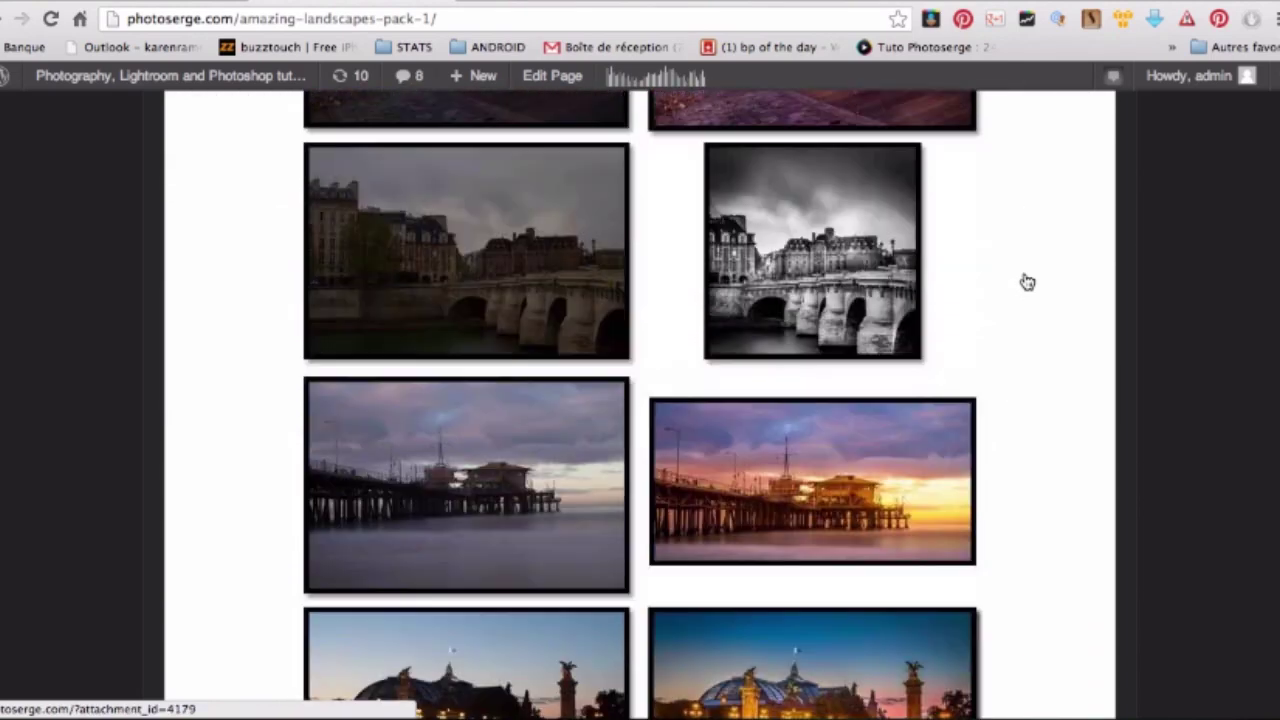
scroll(1027, 282, "down", 3)
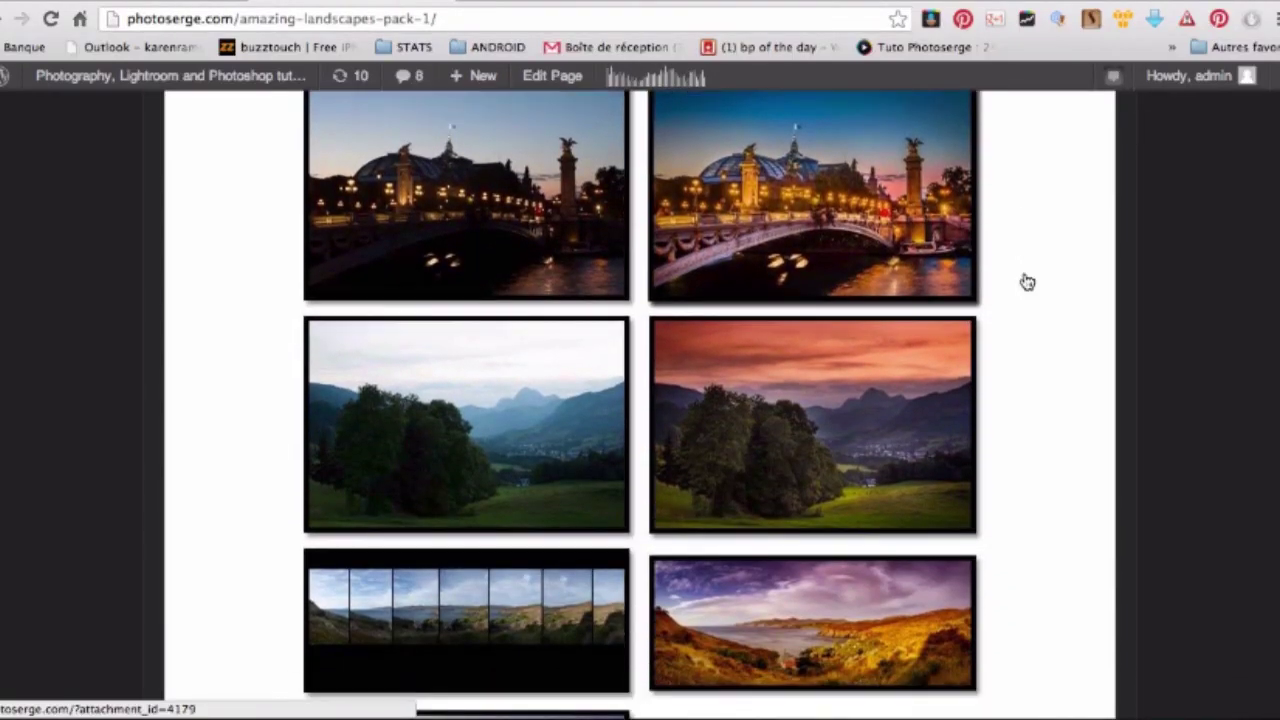
scroll(1027, 282, "down", 4)
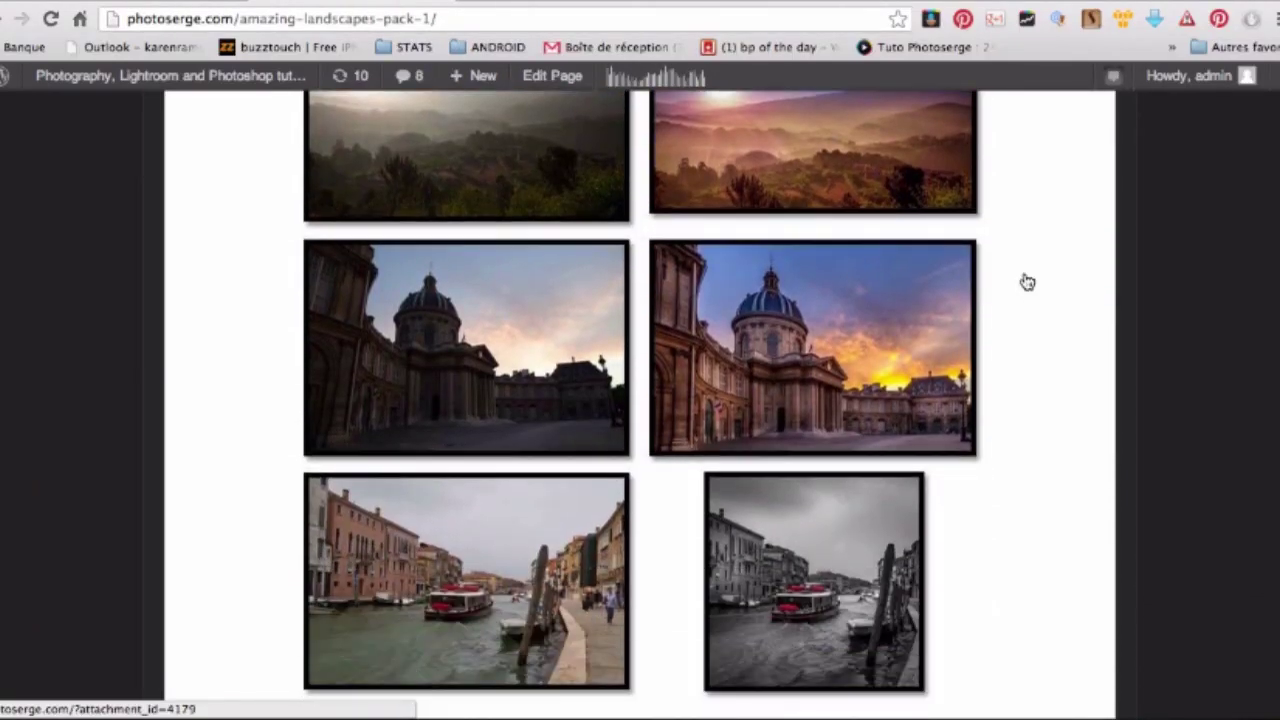
scroll(1027, 282, "down", 1)
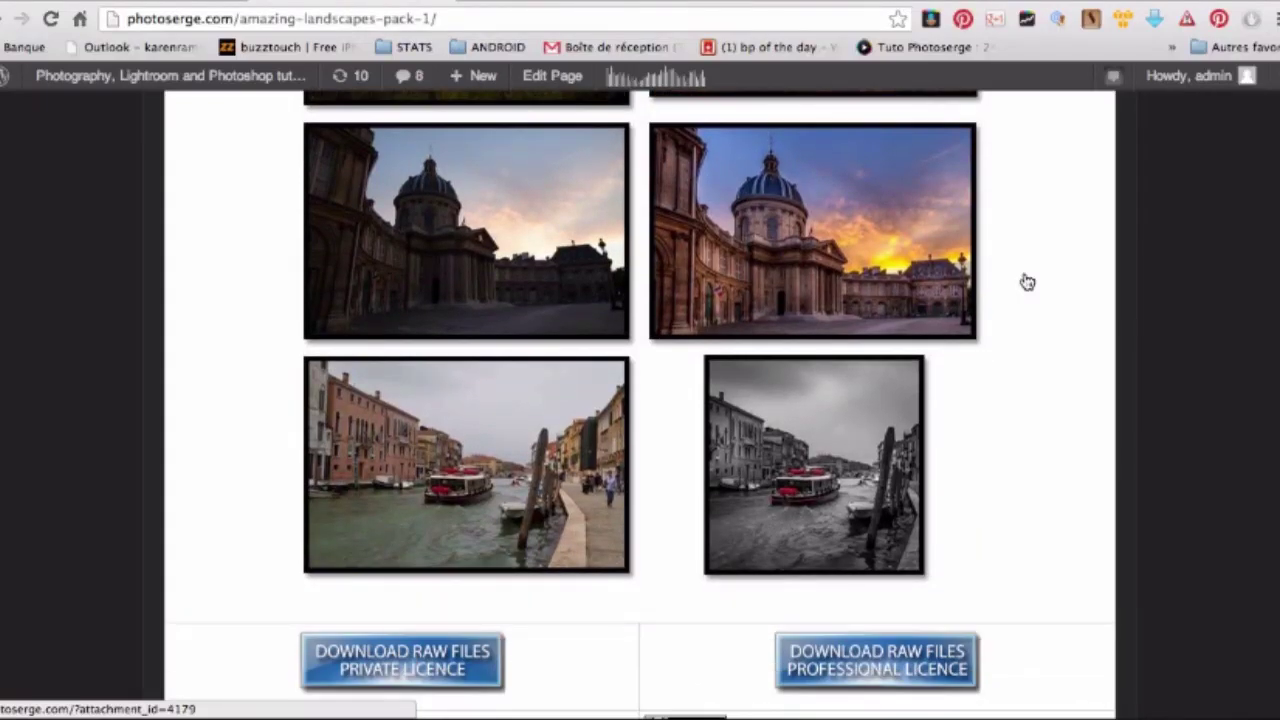
scroll(1027, 282, "up", 15)
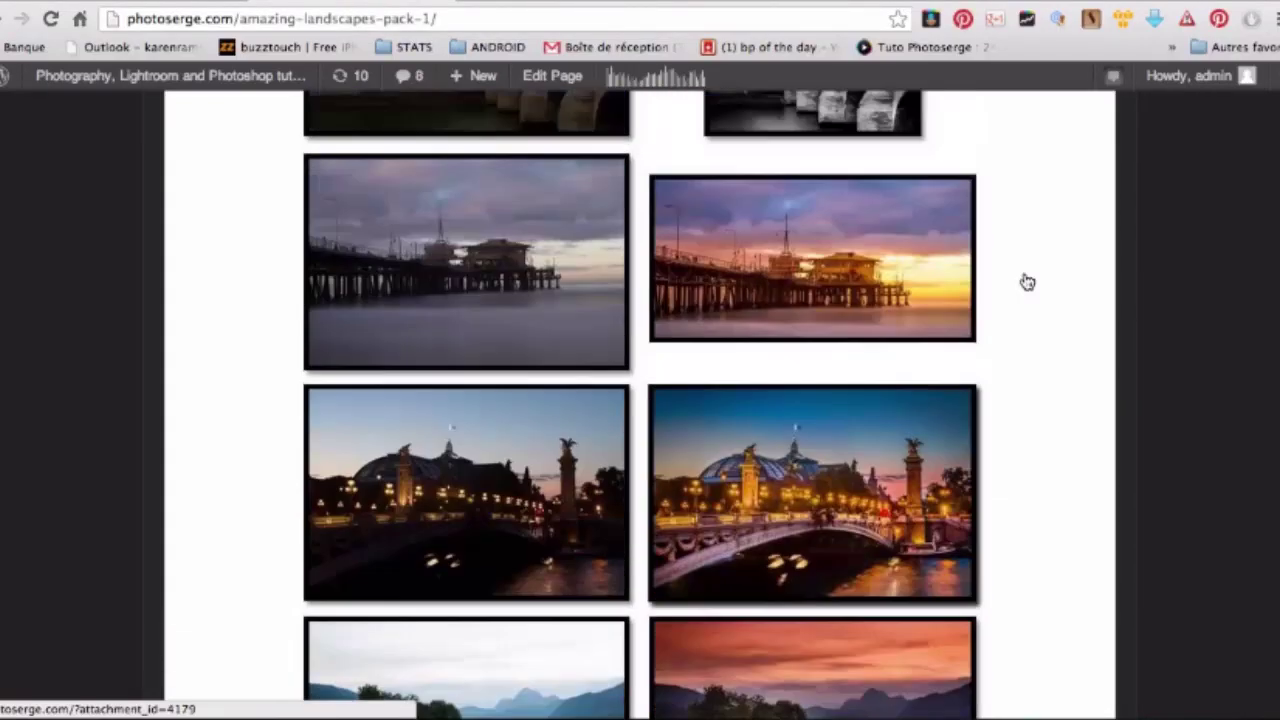
scroll(1027, 282, "up", 4)
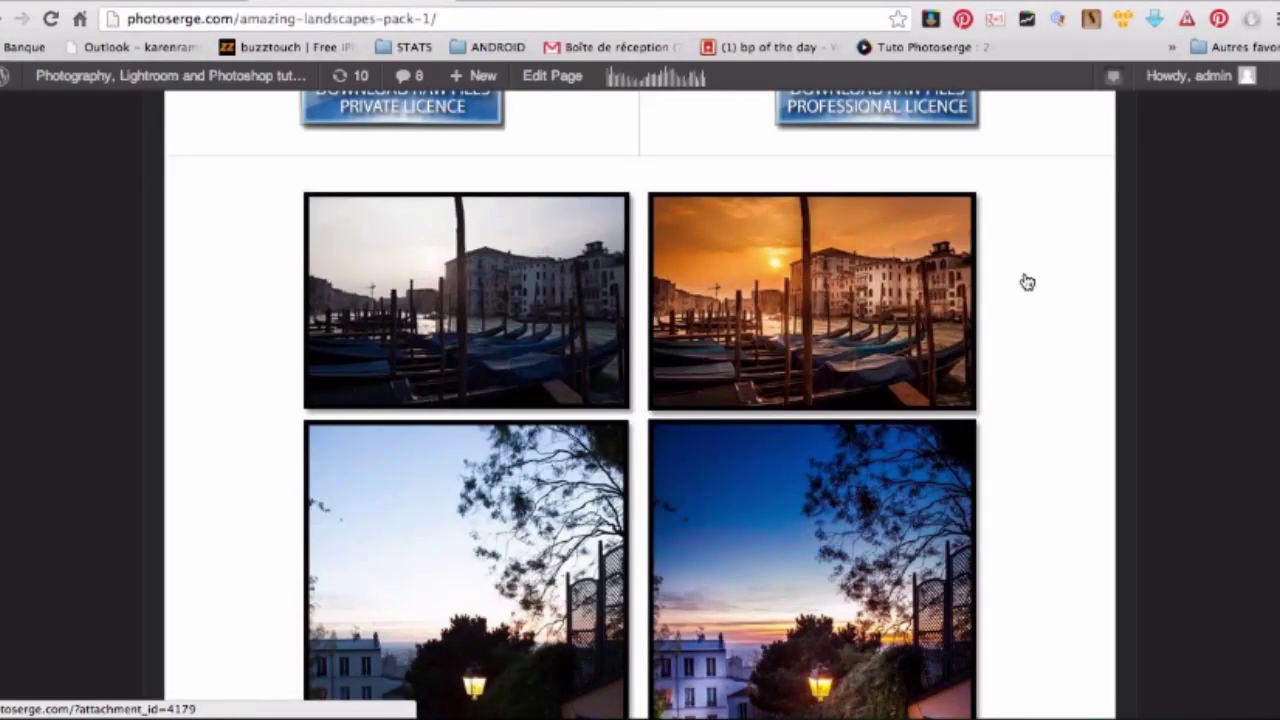
scroll(1027, 282, "up", 4)
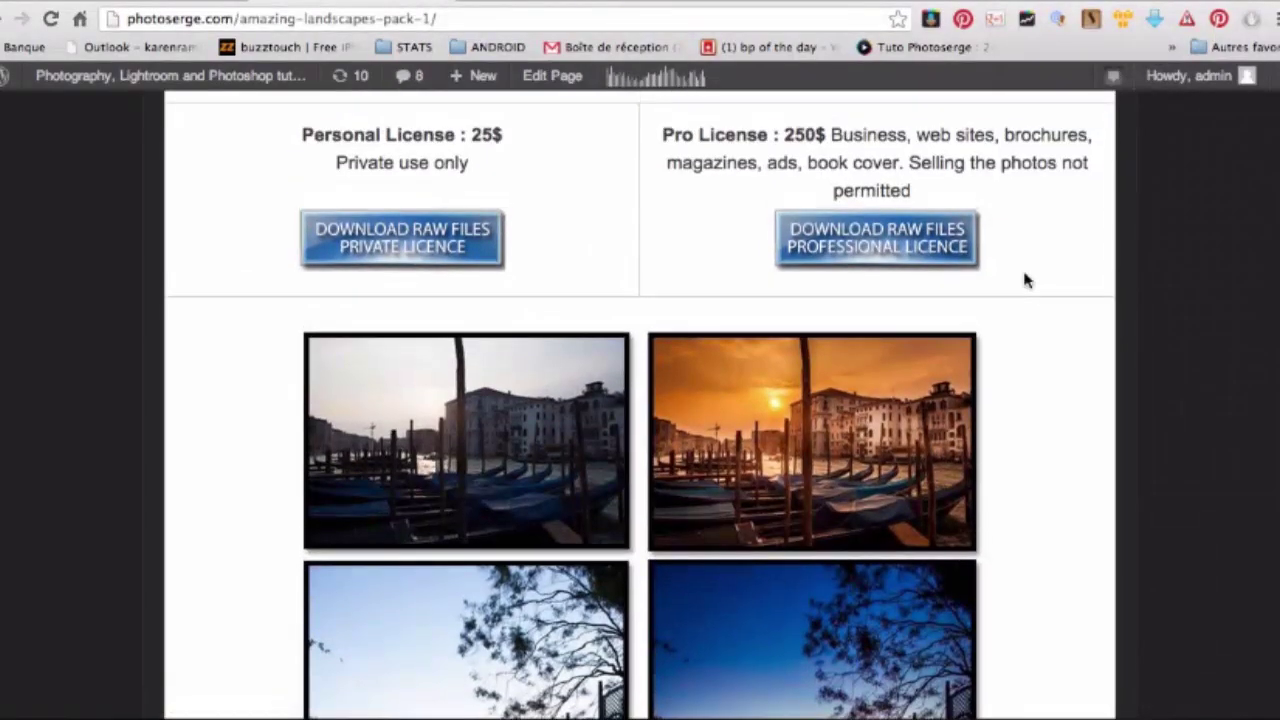